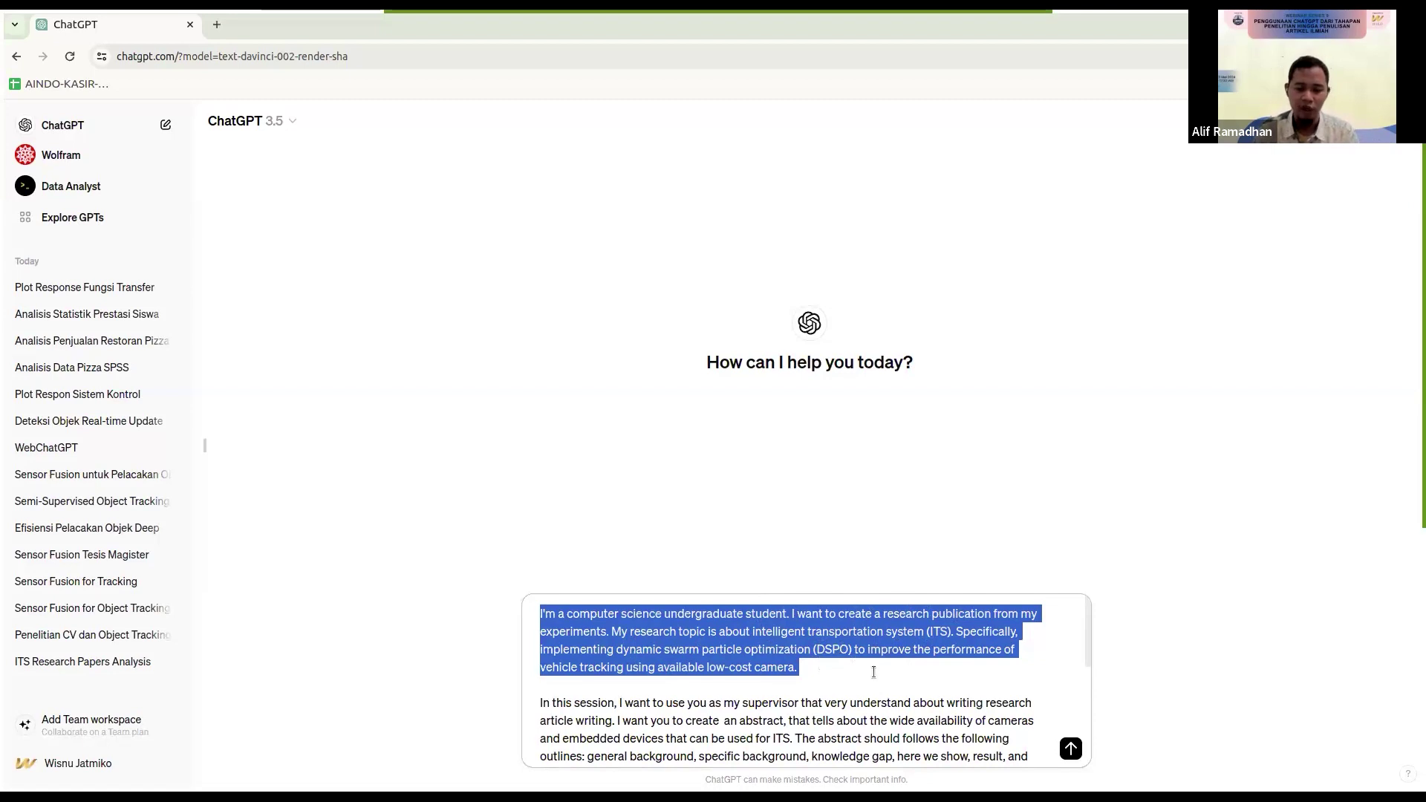
Step: Delete the surplus blank lines above and below "Do not make statements outside the outline." in the draft abstract prompt
{"action": "left_click", "coordinate": [848, 666]}
{"action": "scroll", "coordinate": [847, 666], "scroll_direction": "down", "scroll_amount": 2}
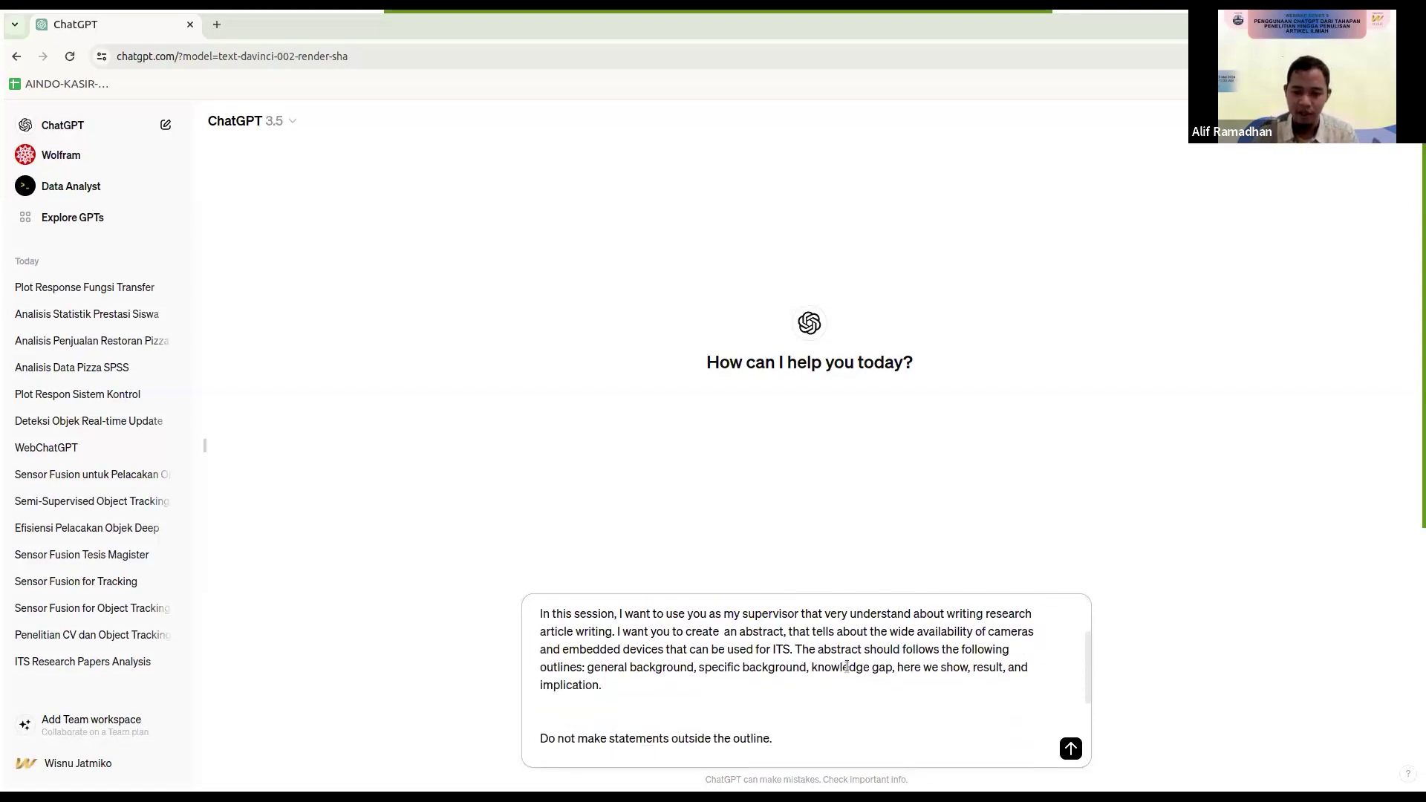
{"action": "scroll", "coordinate": [632, 712], "scroll_direction": "up", "scroll_amount": 2}
{"action": "scroll", "coordinate": [632, 709], "scroll_direction": "down", "scroll_amount": 2}
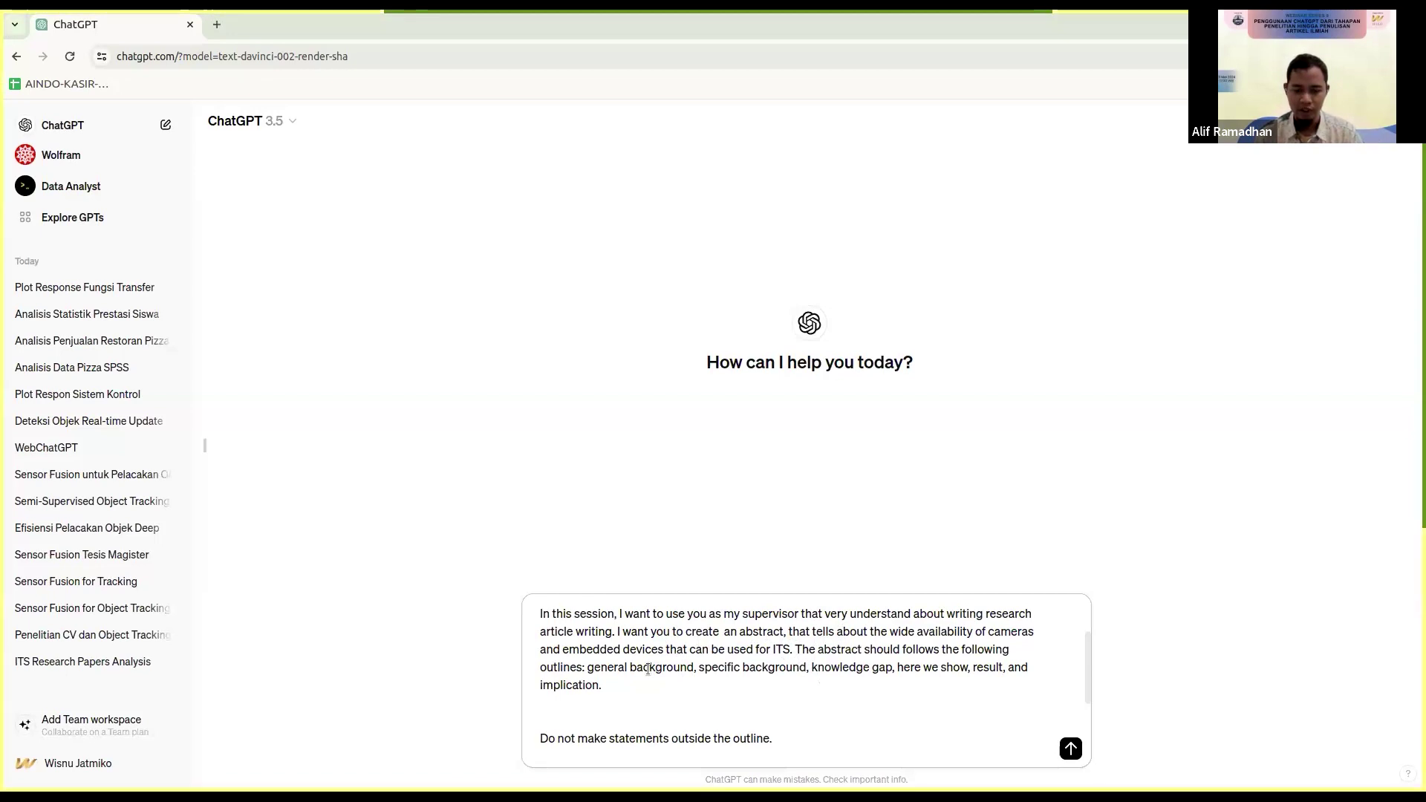
{"action": "key", "text": "BackSpace"}
{"action": "key", "text": "Down"}
{"action": "key", "text": "Down"}
{"action": "key", "text": "BackSpace"}
{"action": "scroll", "coordinate": [728, 698], "scroll_direction": "up", "scroll_amount": 2}
{"action": "scroll", "coordinate": [737, 712], "scroll_direction": "down", "scroll_amount": 1}
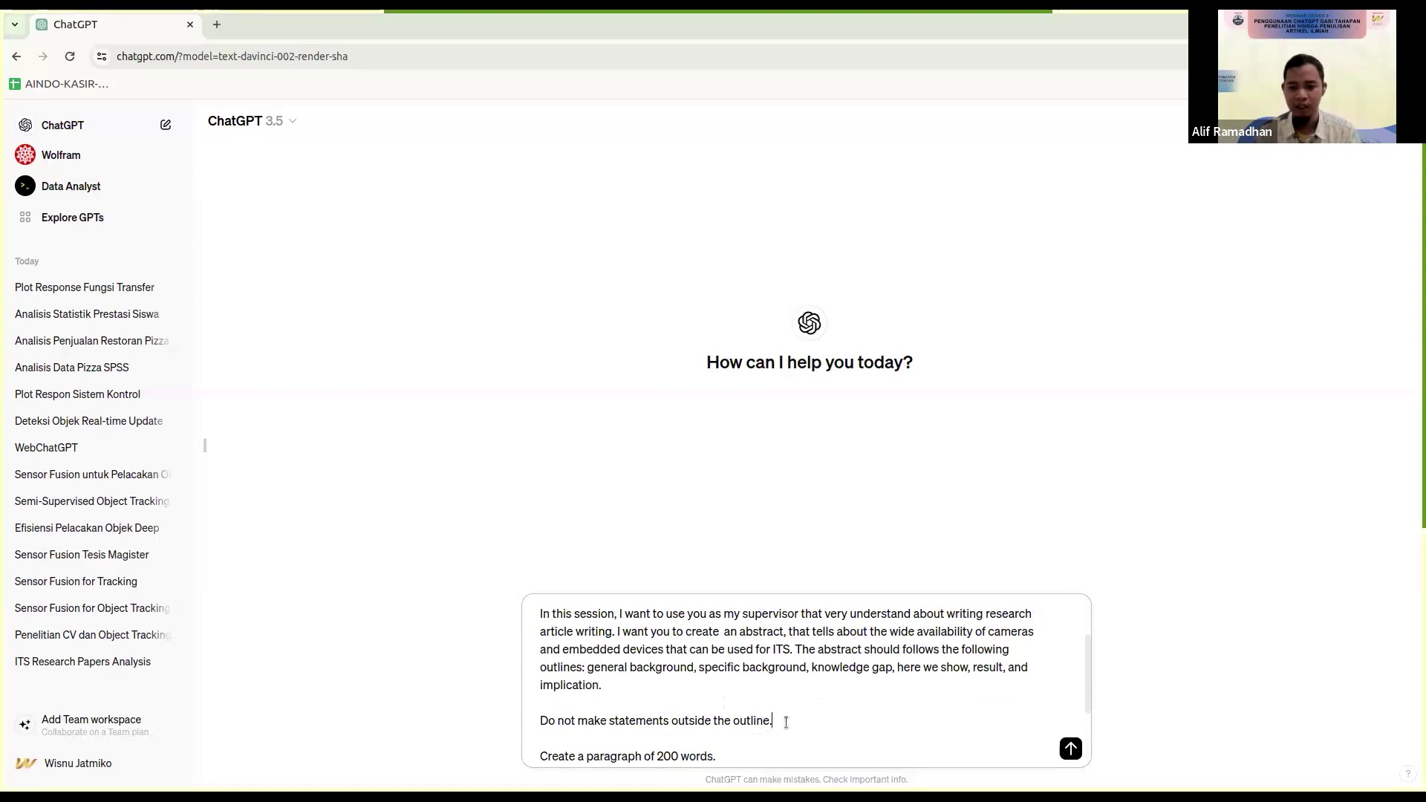
Step: Review the draft prompt's outline order, its 200-word requirement and the closing paragraph on examples, problems, DSPO components and results
{"action": "left_click", "coordinate": [603, 684]}
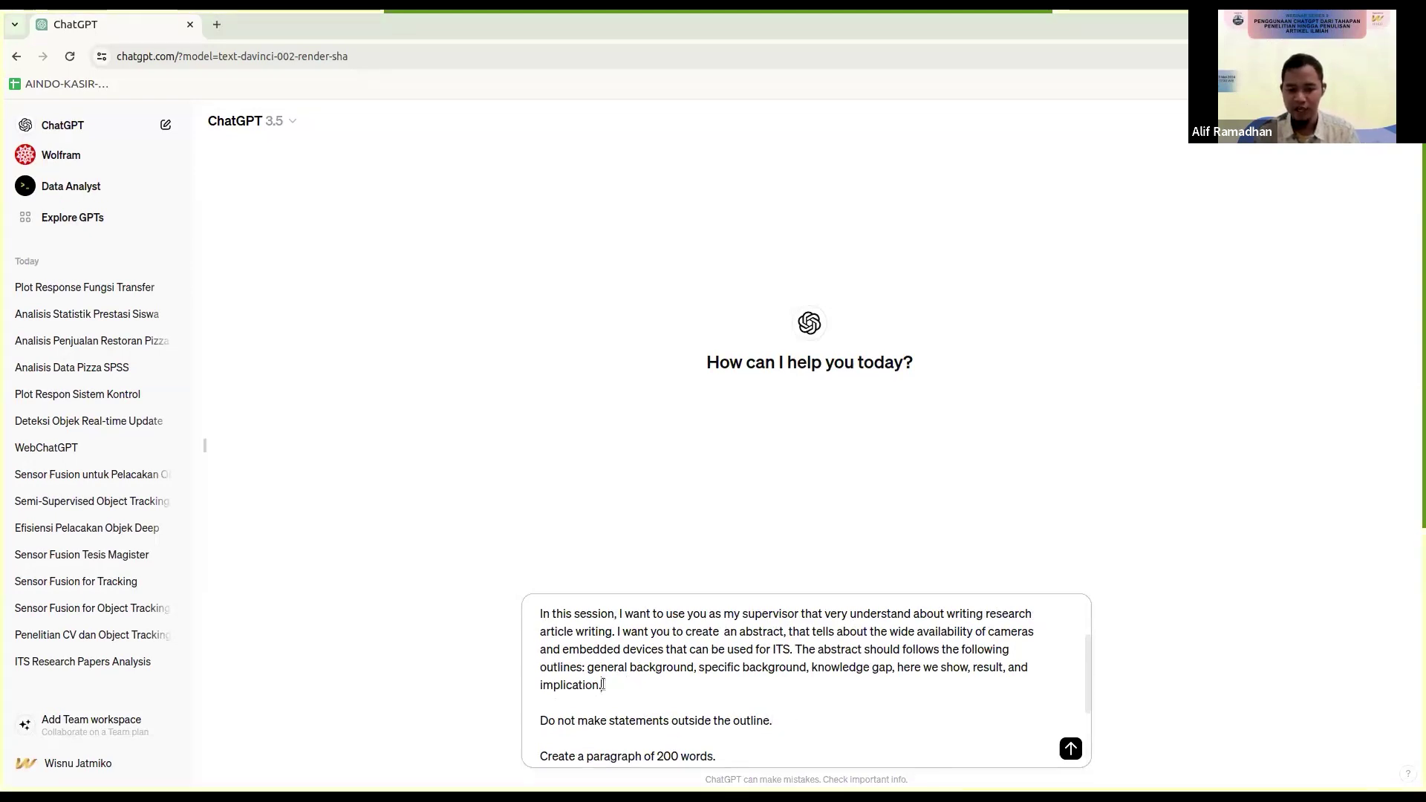
{"action": "left_click_drag", "start_coordinate": [603, 684], "coordinate": [588, 667]}
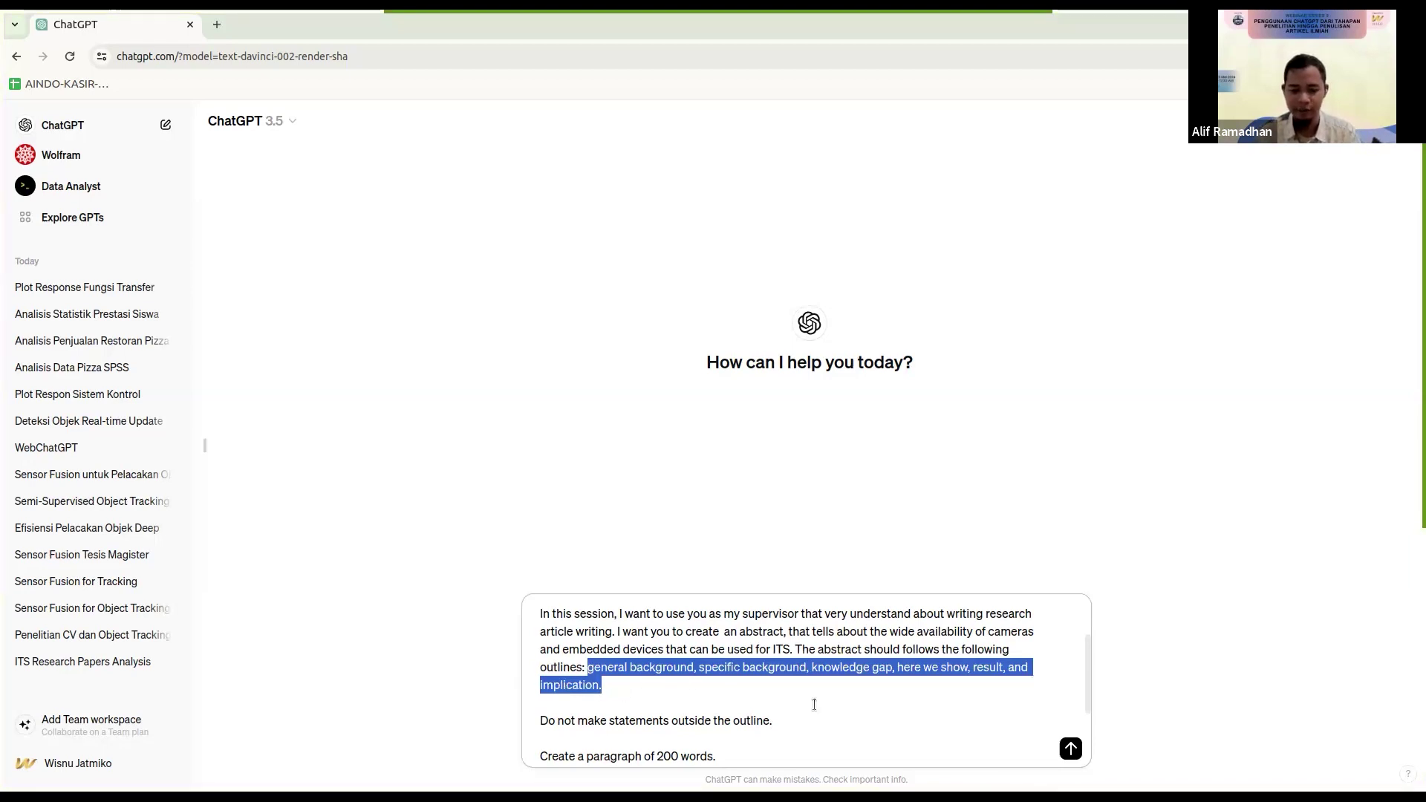
{"action": "scroll", "coordinate": [814, 703], "scroll_direction": "down", "scroll_amount": 3}
{"action": "left_click_drag", "start_coordinate": [724, 641], "coordinate": [523, 636]}
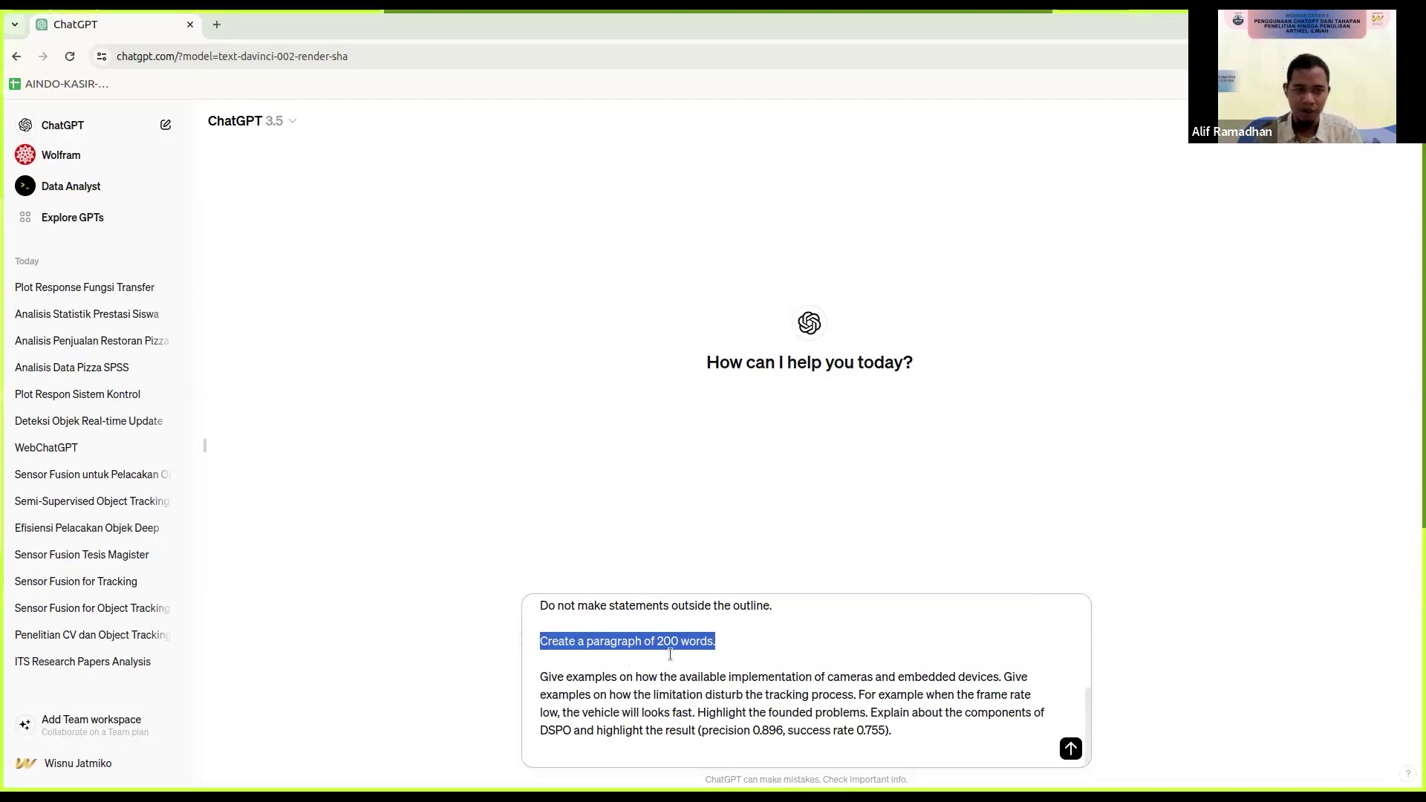
{"action": "left_click", "coordinate": [1154, 87]}
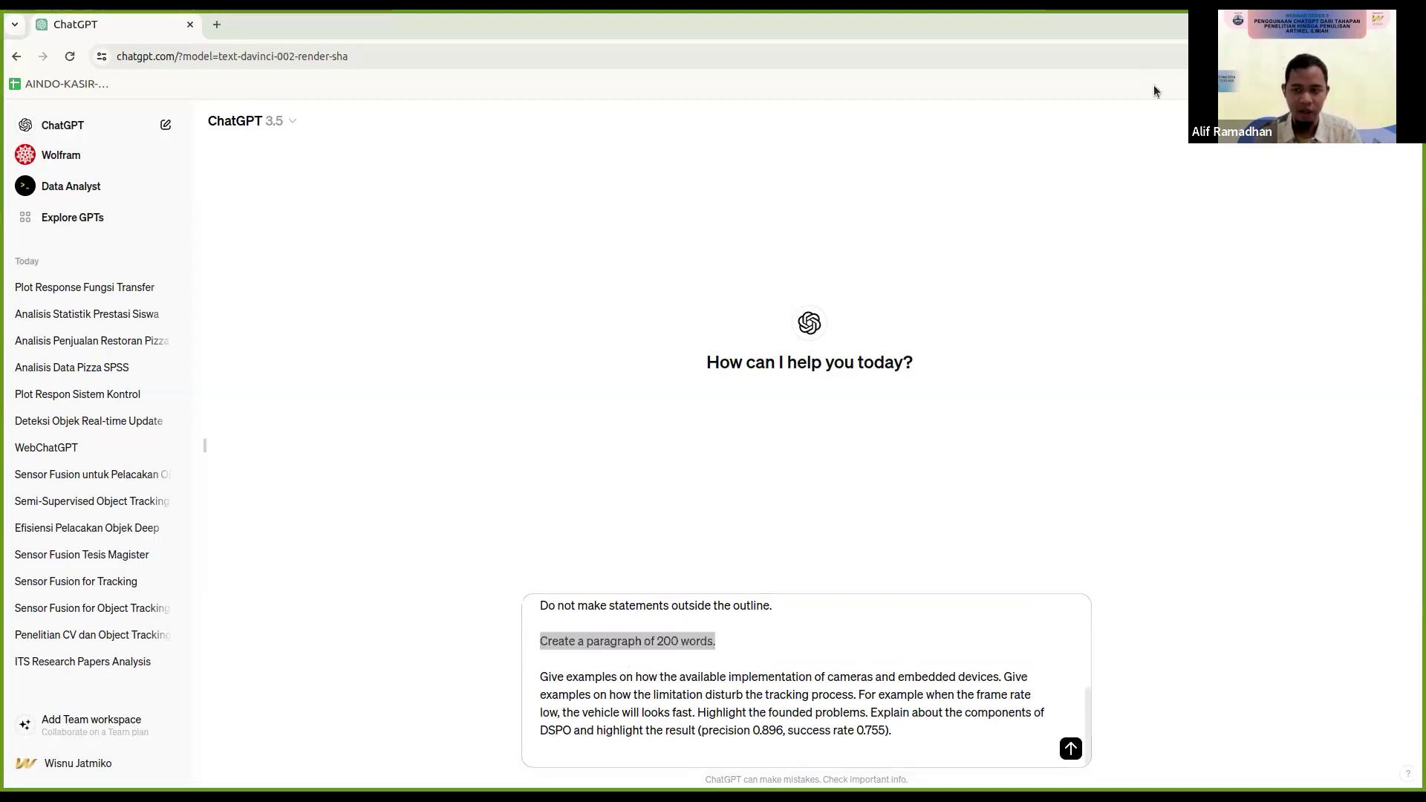
{"action": "left_click", "coordinate": [756, 643]}
{"action": "left_click", "coordinate": [907, 742]}
{"action": "left_click", "coordinate": [902, 730]}
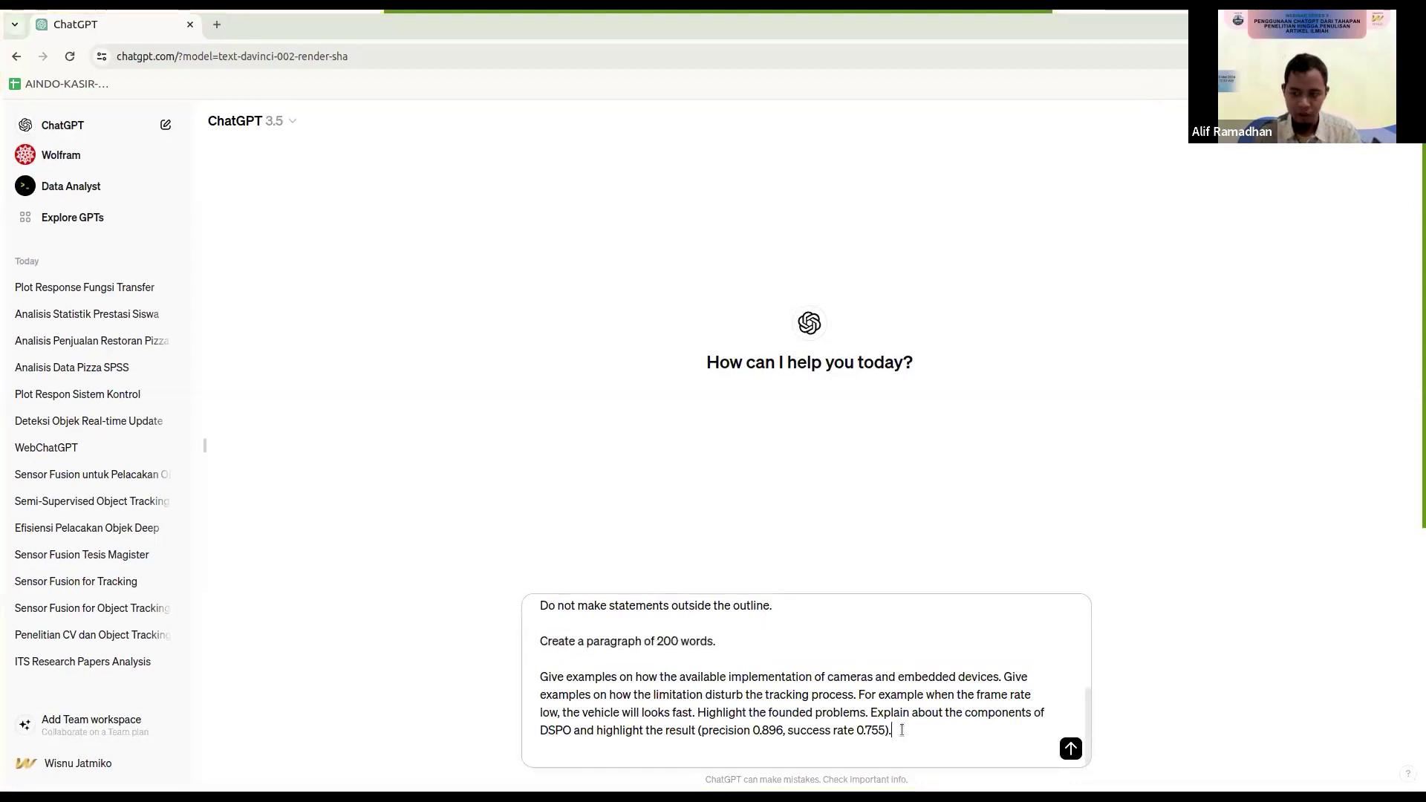
{"action": "left_click_drag", "start_coordinate": [902, 730], "coordinate": [531, 681]}
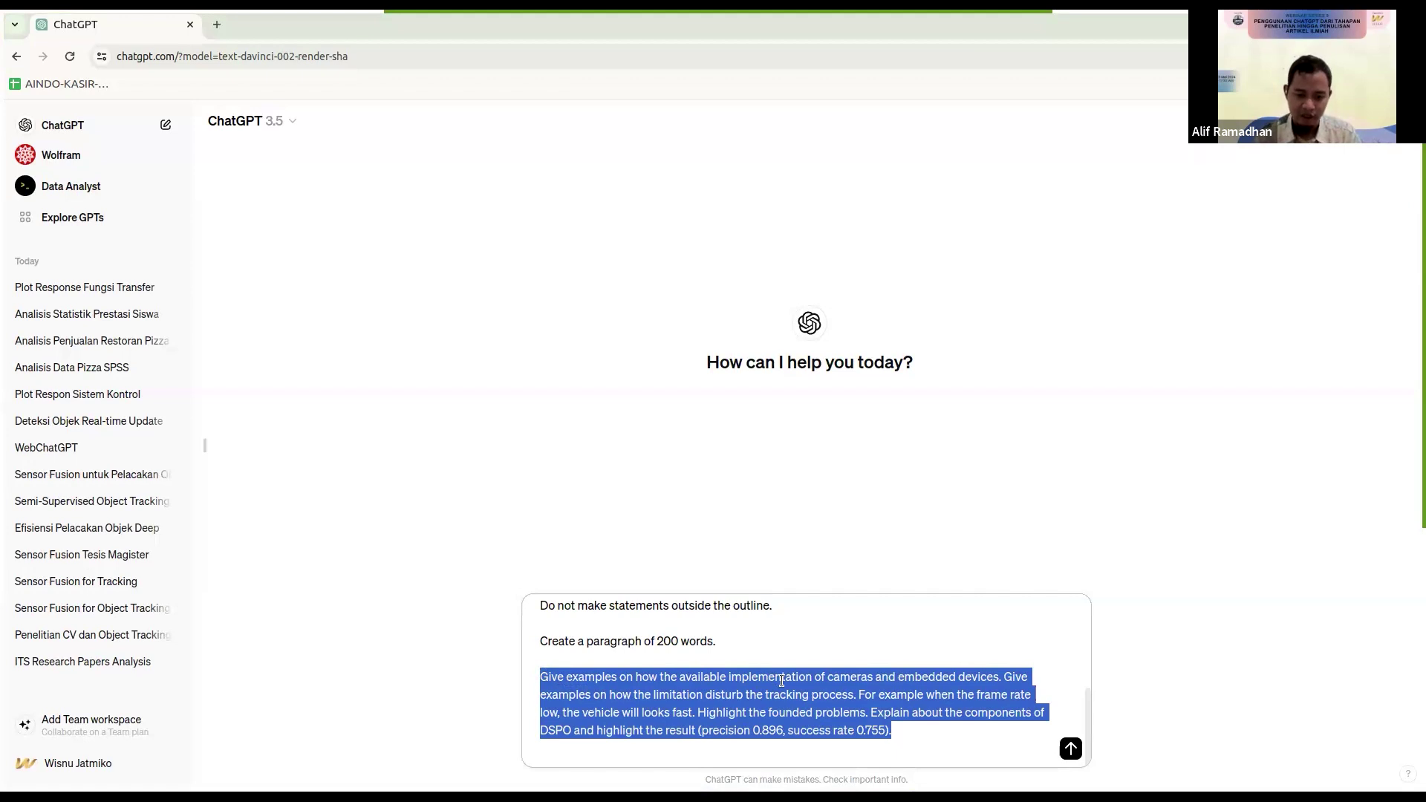
Step: Submit the prompt for the vehicle-tracking abstract and skim the generated response
{"action": "left_click", "coordinate": [743, 708]}
{"action": "key", "text": "Return"}
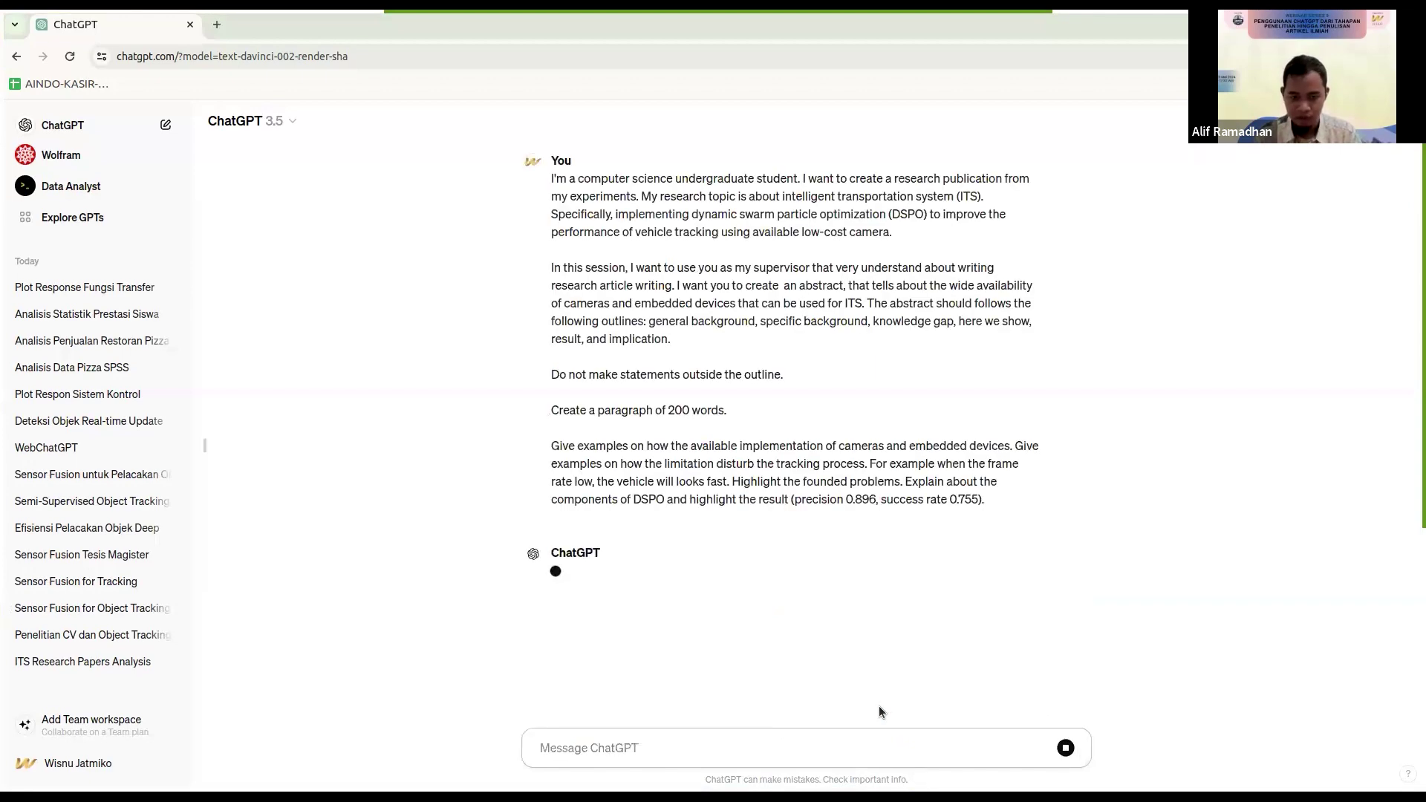
{"action": "scroll", "coordinate": [817, 580], "scroll_direction": "down", "scroll_amount": 4}
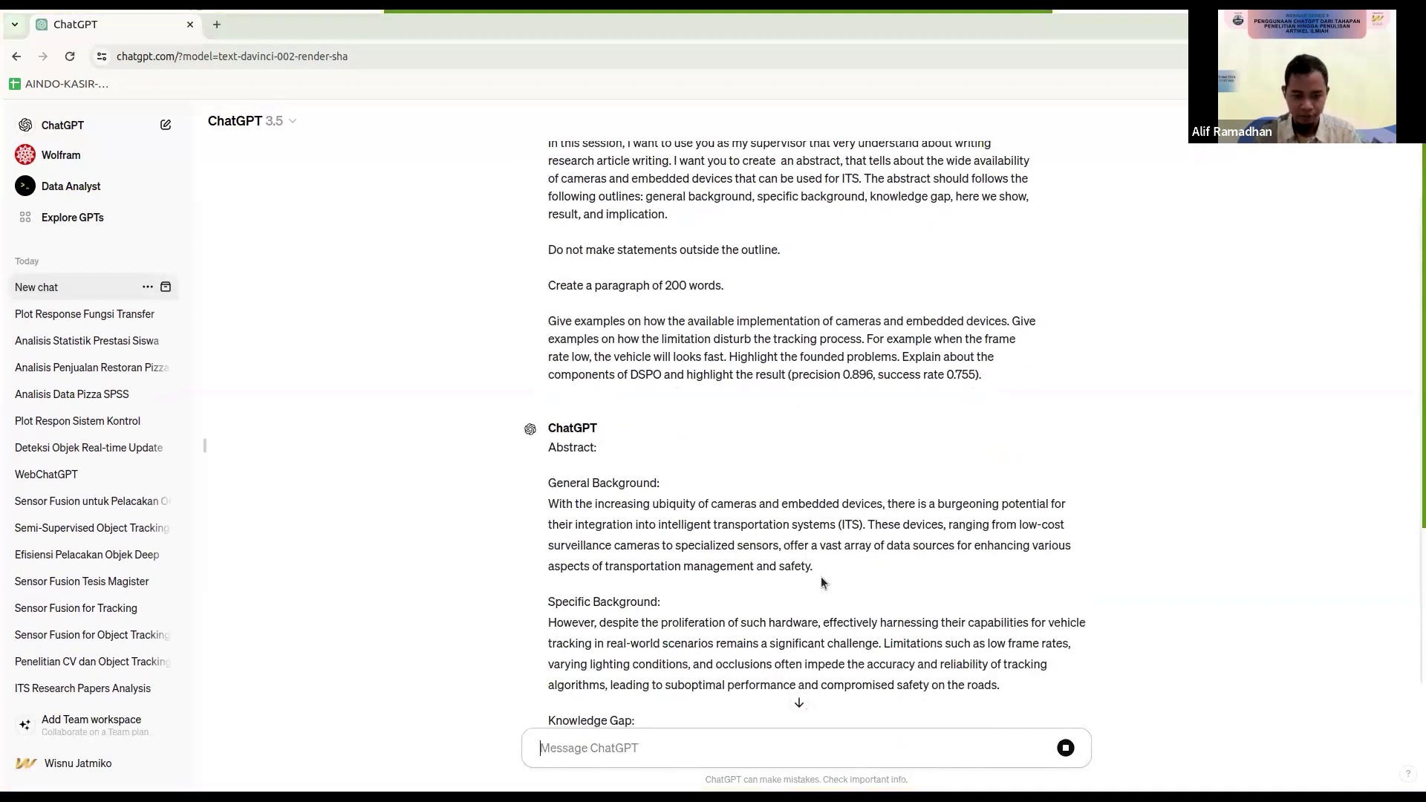
{"action": "scroll", "coordinate": [822, 582], "scroll_direction": "down", "scroll_amount": 4}
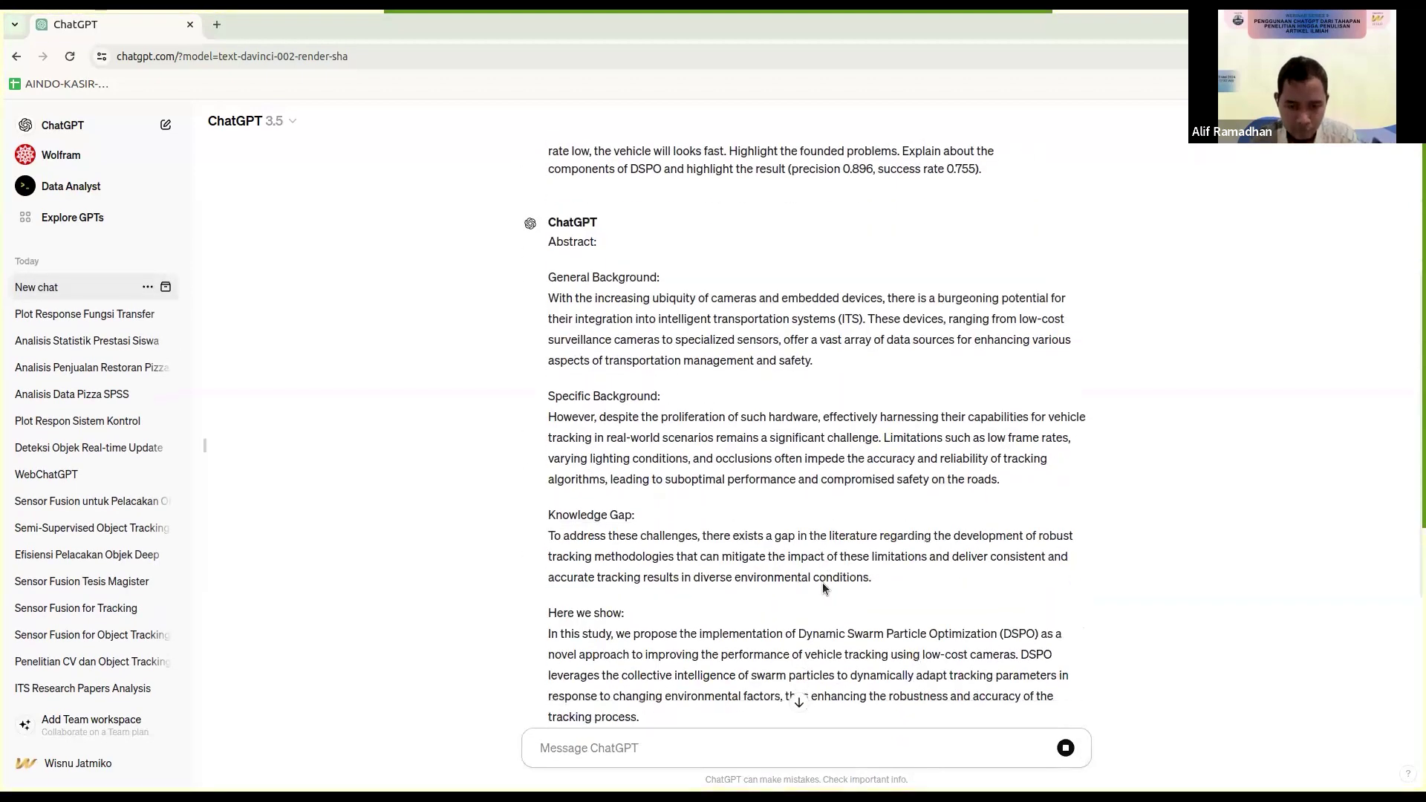
{"action": "scroll", "coordinate": [822, 572], "scroll_direction": "up", "scroll_amount": 6}
{"action": "scroll", "coordinate": [822, 572], "scroll_direction": "down", "scroll_amount": 5}
{"action": "scroll", "coordinate": [823, 572], "scroll_direction": "up", "scroll_amount": 4}
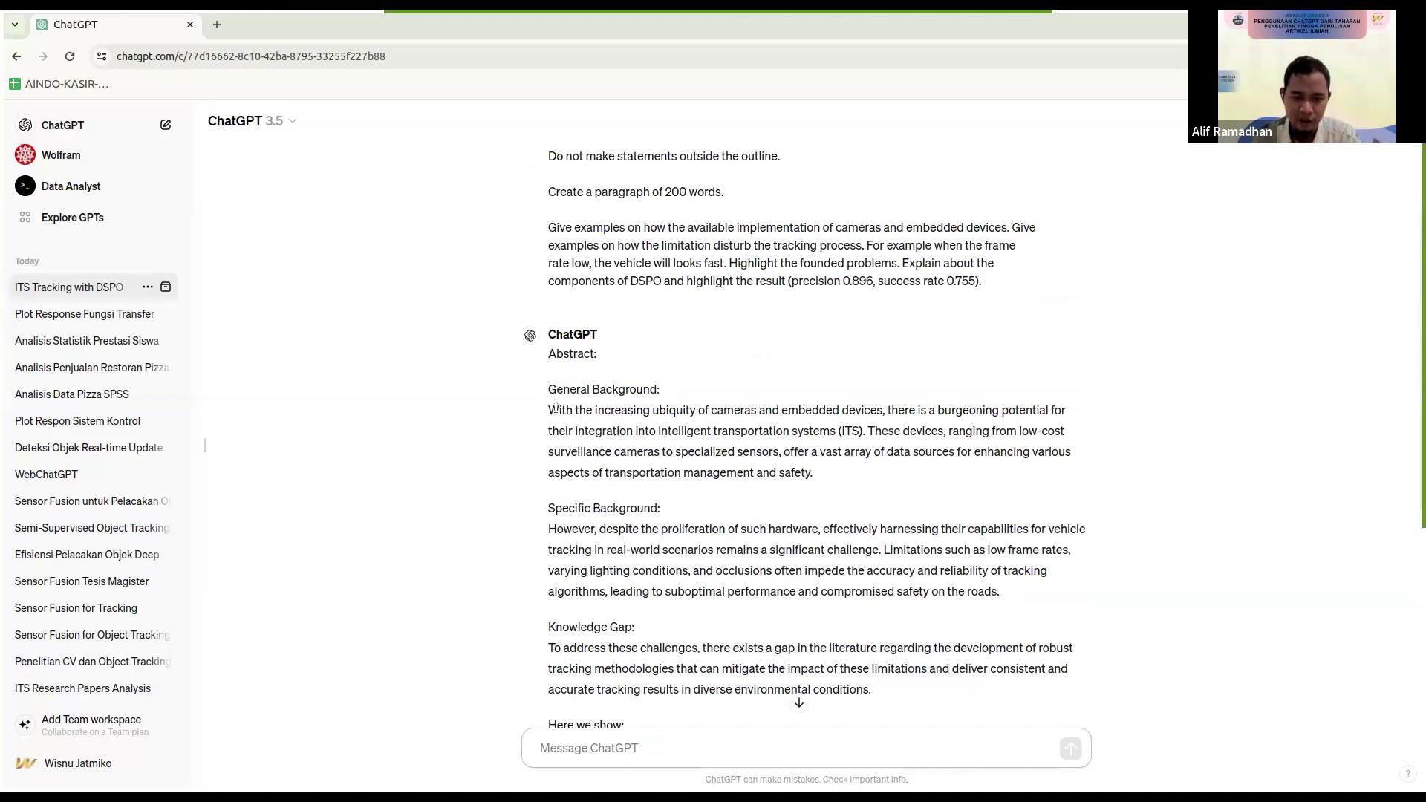
Step: Examine the General Background, Specific Background and Knowledge Gap sections of the generated abstract
{"action": "left_click_drag", "start_coordinate": [549, 410], "coordinate": [832, 466]}
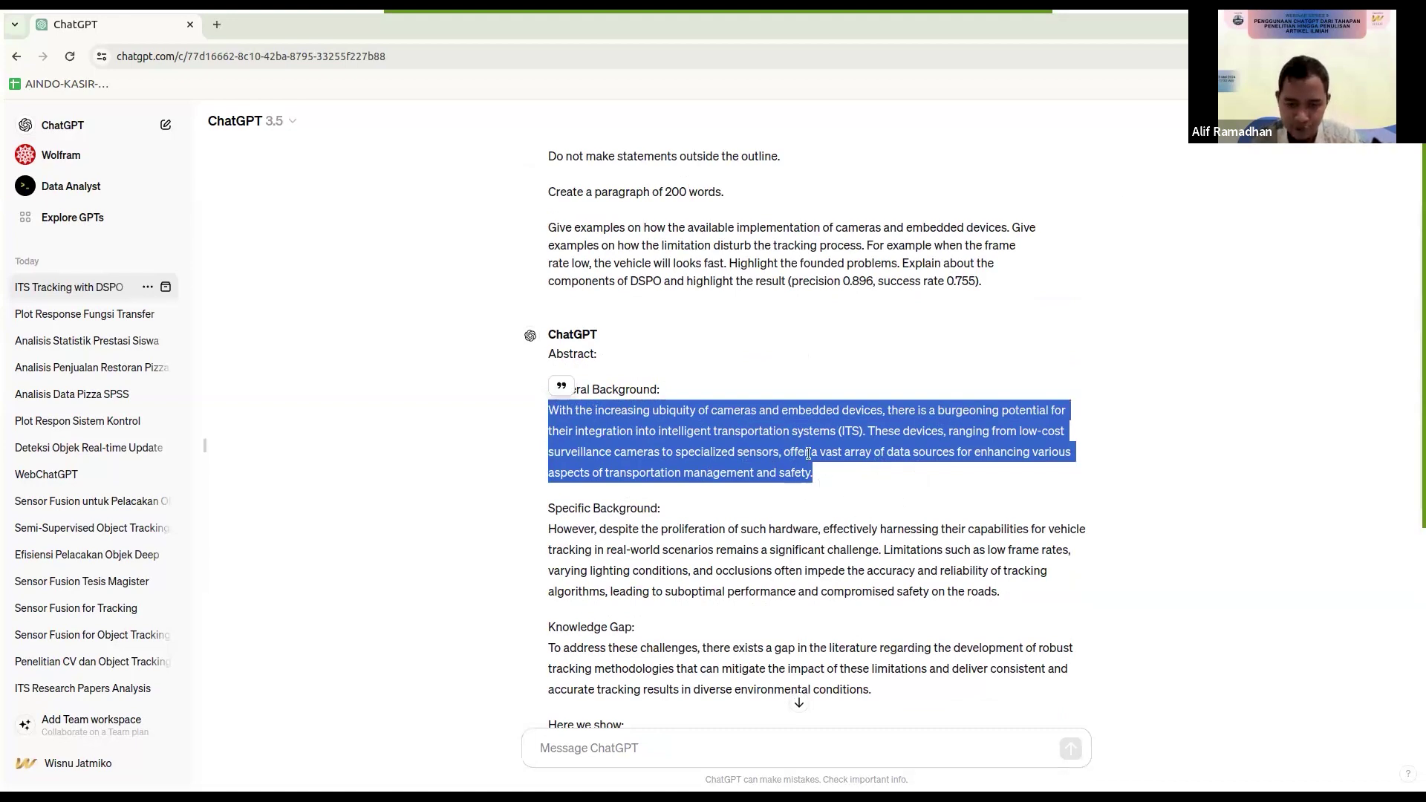
{"action": "scroll", "coordinate": [868, 487], "scroll_direction": "down", "scroll_amount": 3}
{"action": "left_click_drag", "start_coordinate": [541, 349], "coordinate": [1063, 413]}
{"action": "scroll", "coordinate": [1054, 468], "scroll_direction": "up", "scroll_amount": 2}
{"action": "scroll", "coordinate": [1054, 502], "scroll_direction": "down", "scroll_amount": 4}
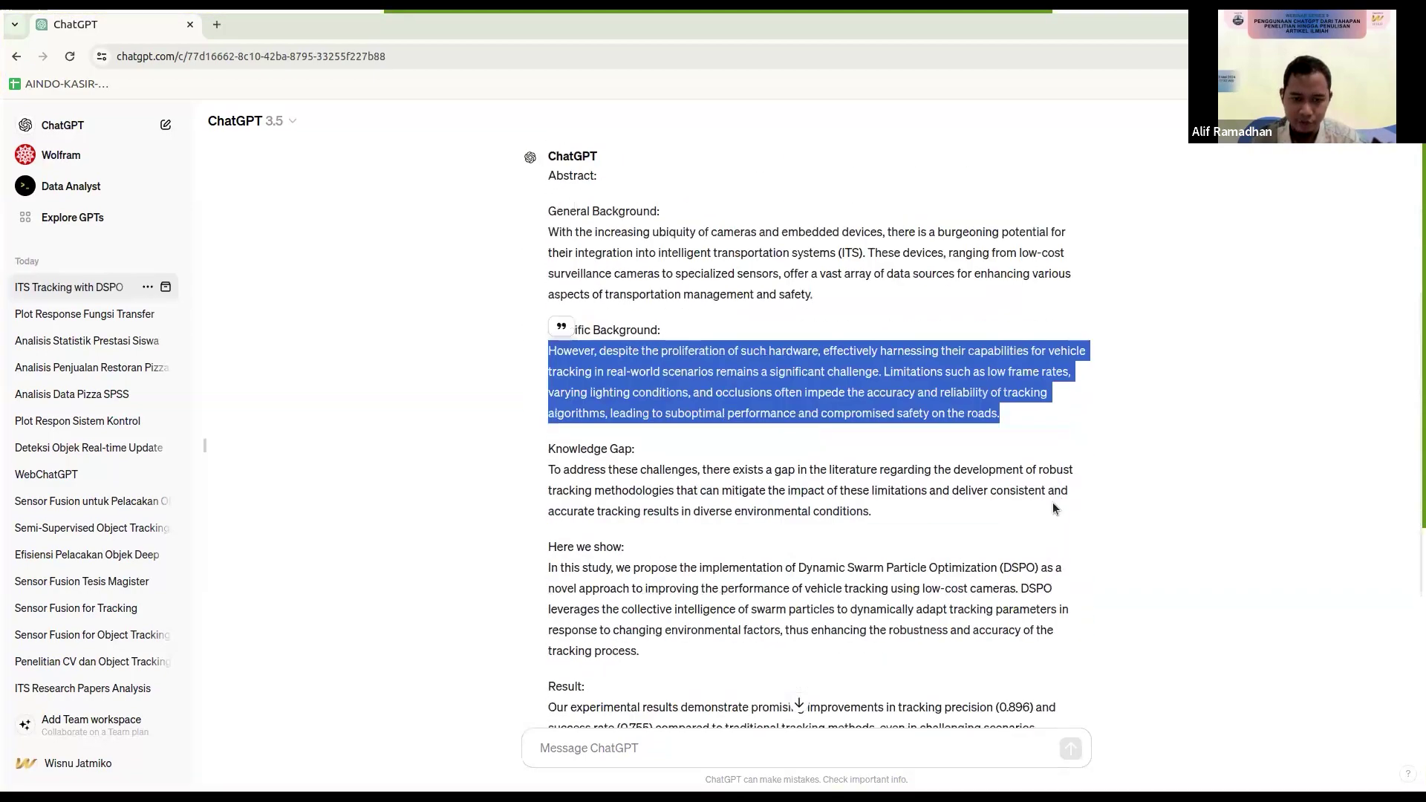
{"action": "scroll", "coordinate": [733, 325], "scroll_direction": "up", "scroll_amount": 1}
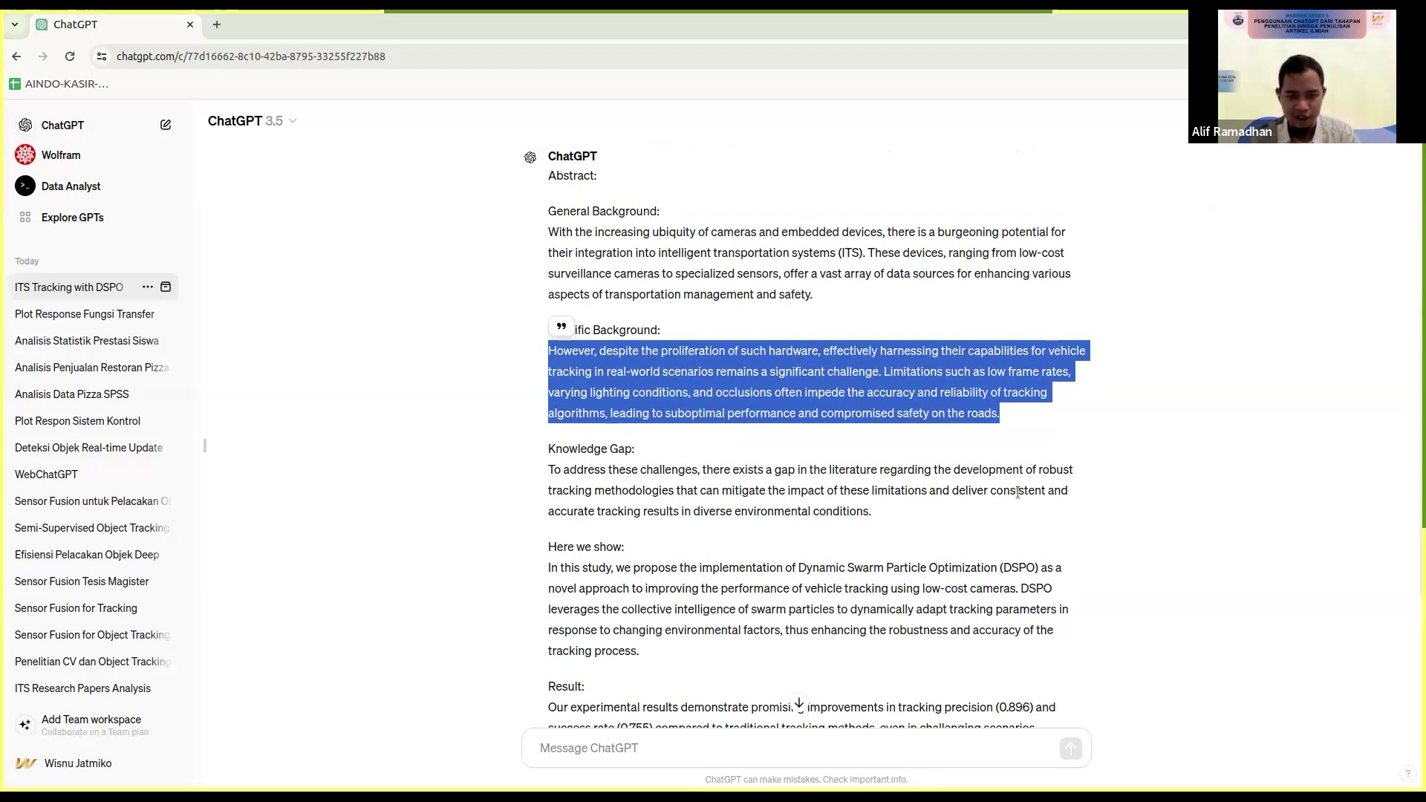
{"action": "scroll", "coordinate": [920, 433], "scroll_direction": "down", "scroll_amount": 1}
{"action": "left_click_drag", "start_coordinate": [895, 422], "coordinate": [547, 380]}
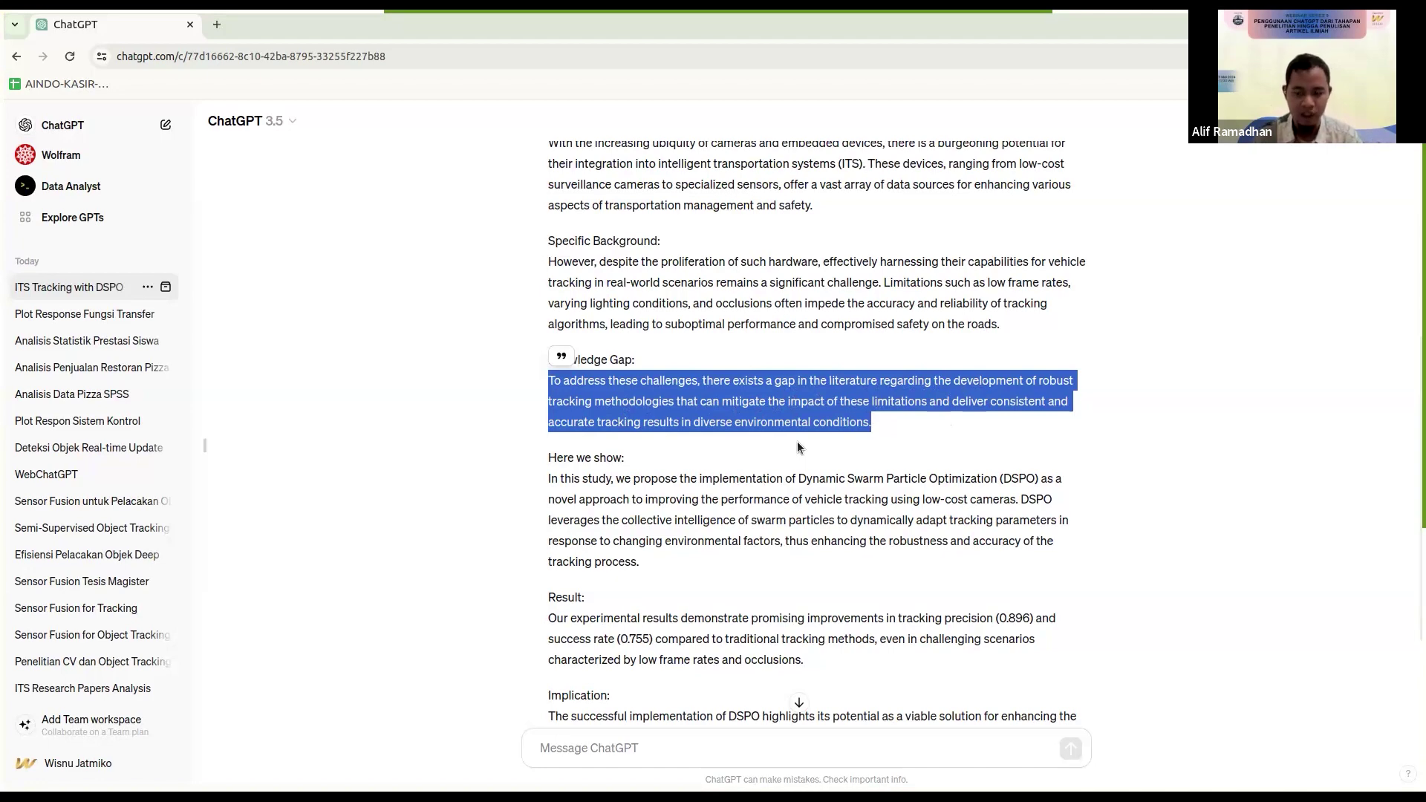
Step: Examine the Here we show, Result and Implication sections, and compare the whole abstract with the prompt
{"action": "scroll", "coordinate": [848, 407], "scroll_direction": "down", "scroll_amount": 2}
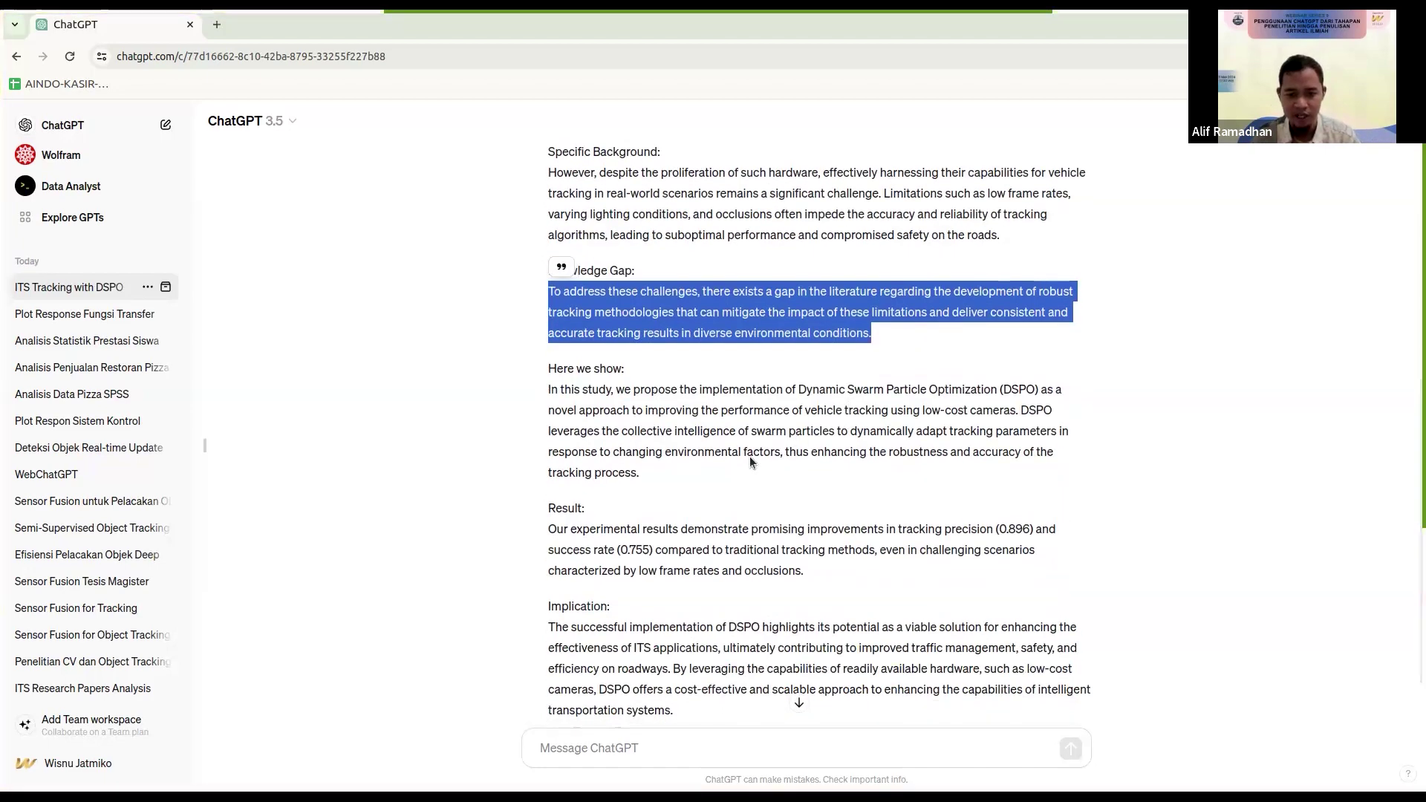
{"action": "left_click_drag", "start_coordinate": [652, 483], "coordinate": [548, 152]}
{"action": "left_click_drag", "start_coordinate": [550, 389], "coordinate": [658, 470]}
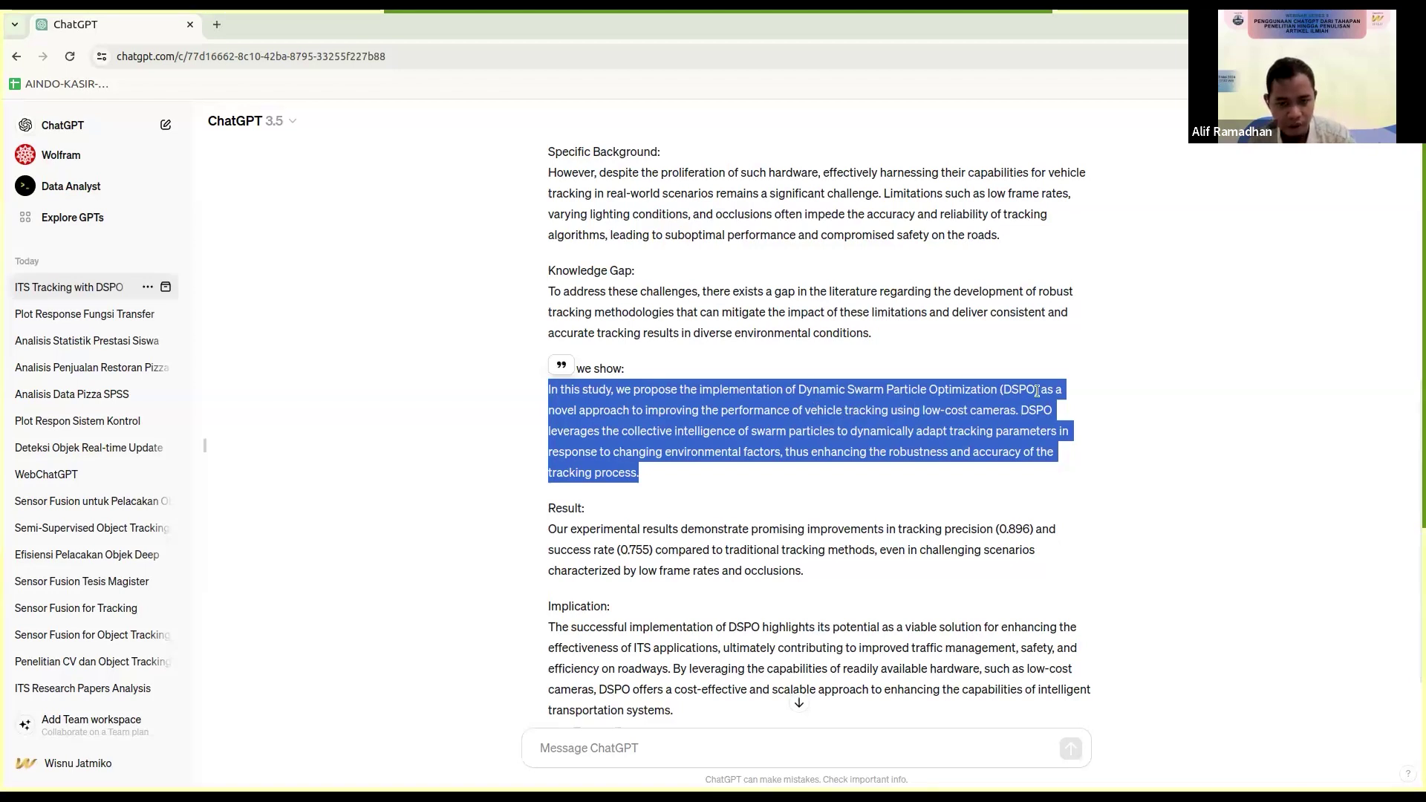
{"action": "scroll", "coordinate": [930, 424], "scroll_direction": "down", "scroll_amount": 1}
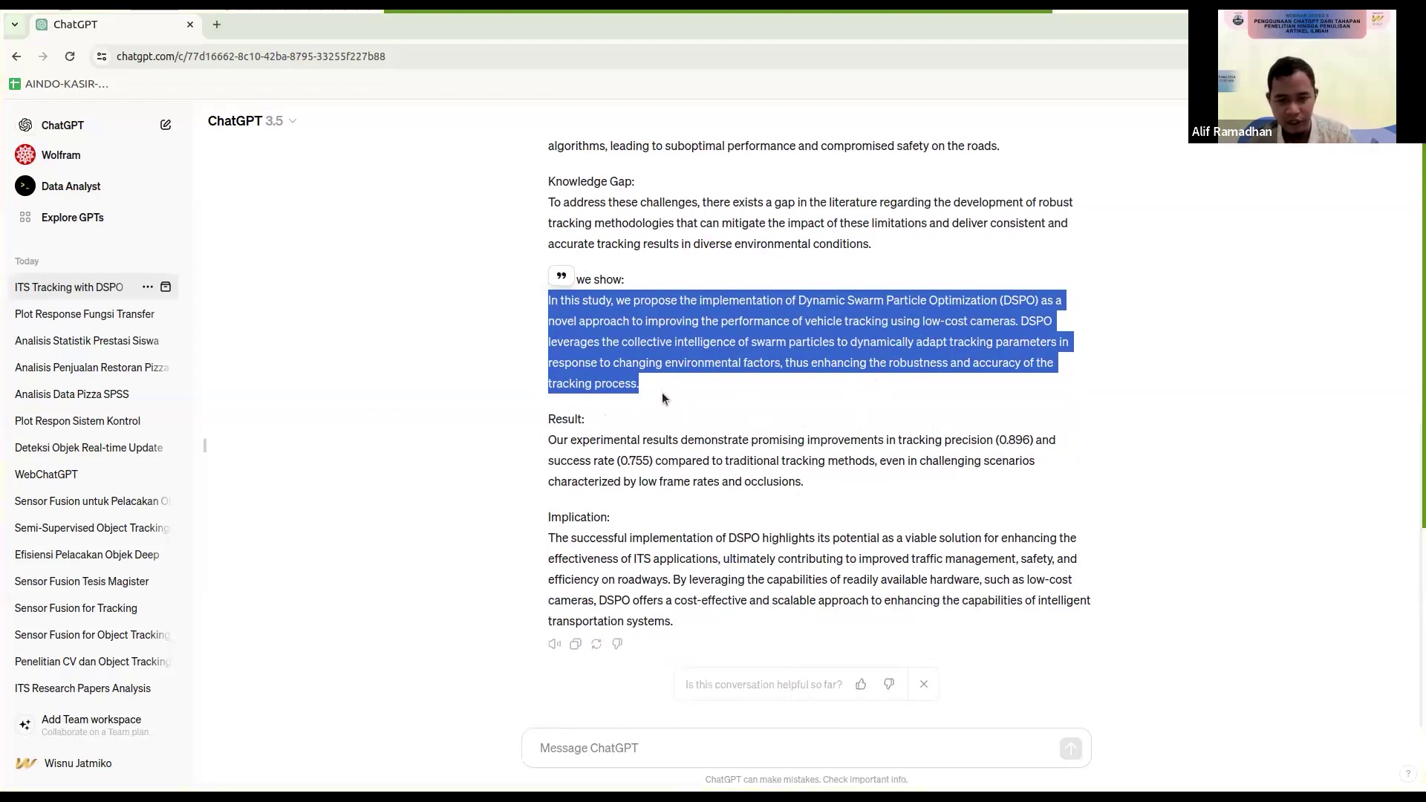
{"action": "left_click_drag", "start_coordinate": [809, 481], "coordinate": [549, 440]}
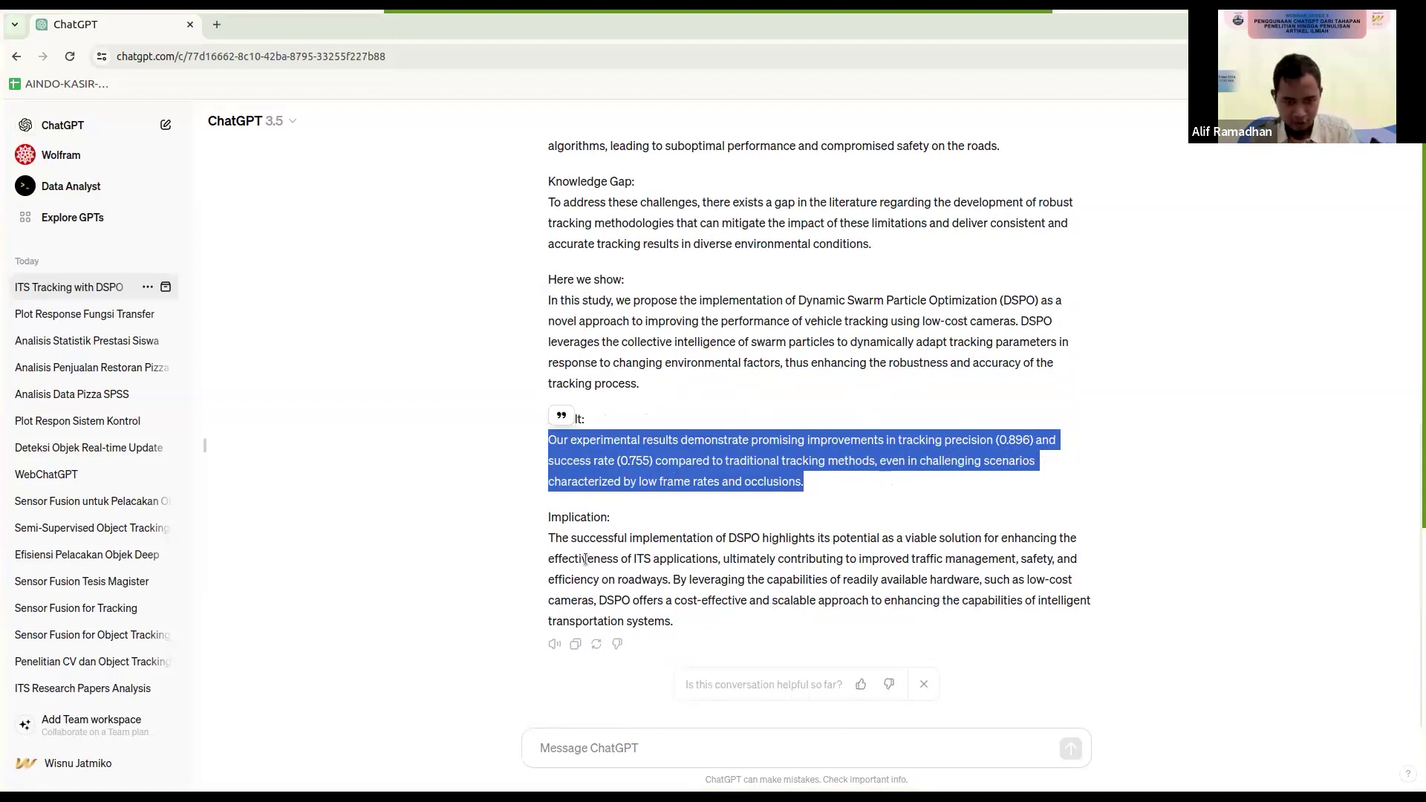
{"action": "left_click_drag", "start_coordinate": [556, 539], "coordinate": [724, 613]}
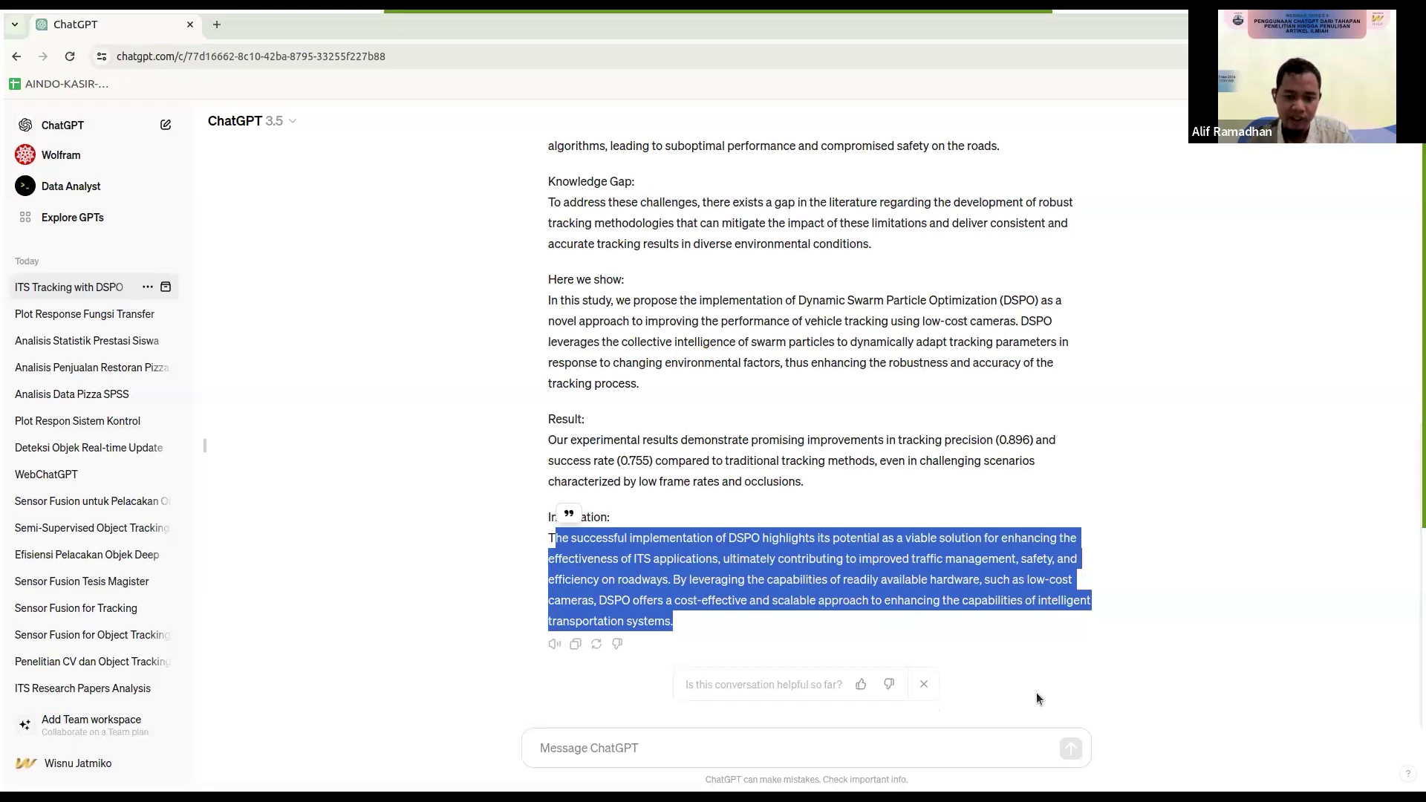
{"action": "left_click", "coordinate": [1000, 631]}
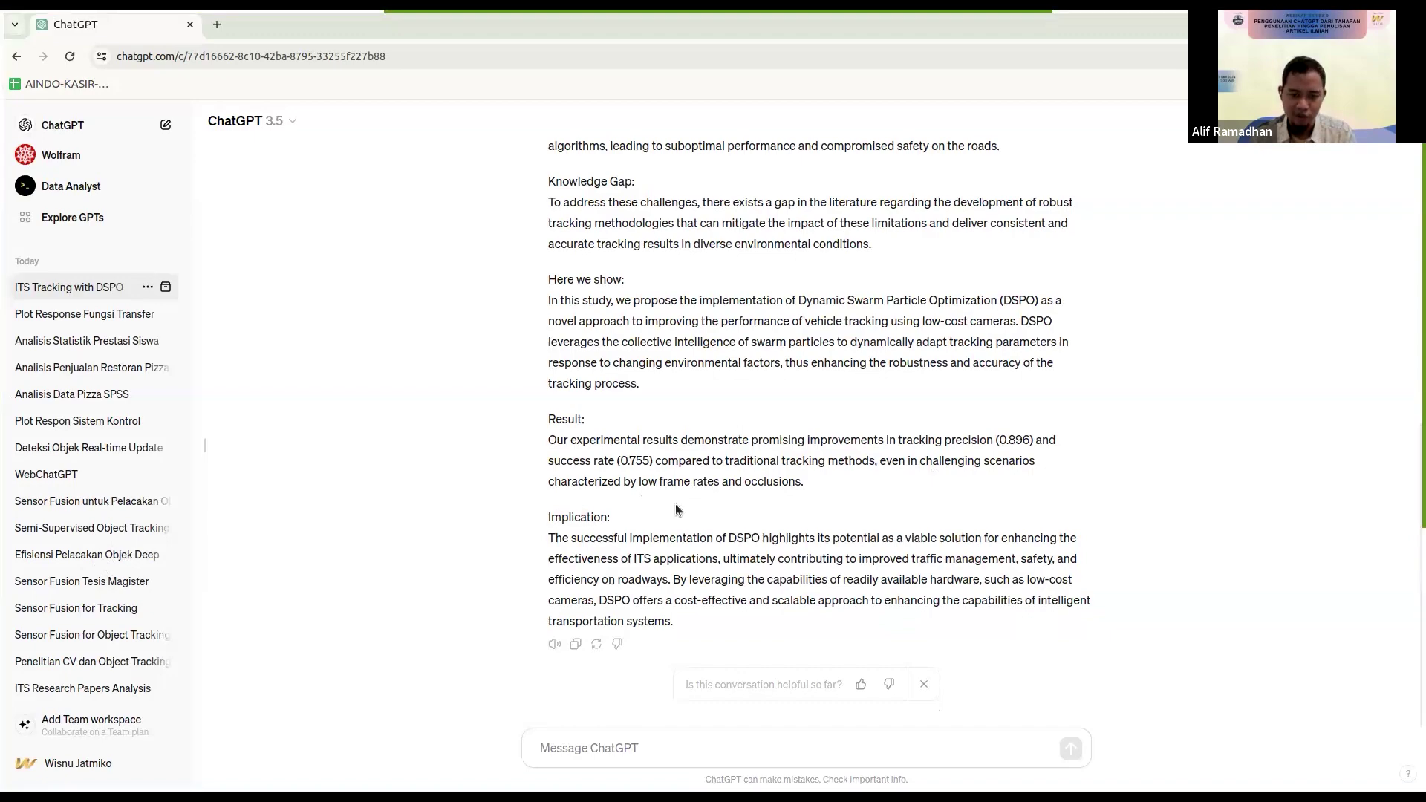
{"action": "scroll", "coordinate": [671, 501], "scroll_direction": "up", "scroll_amount": 7}
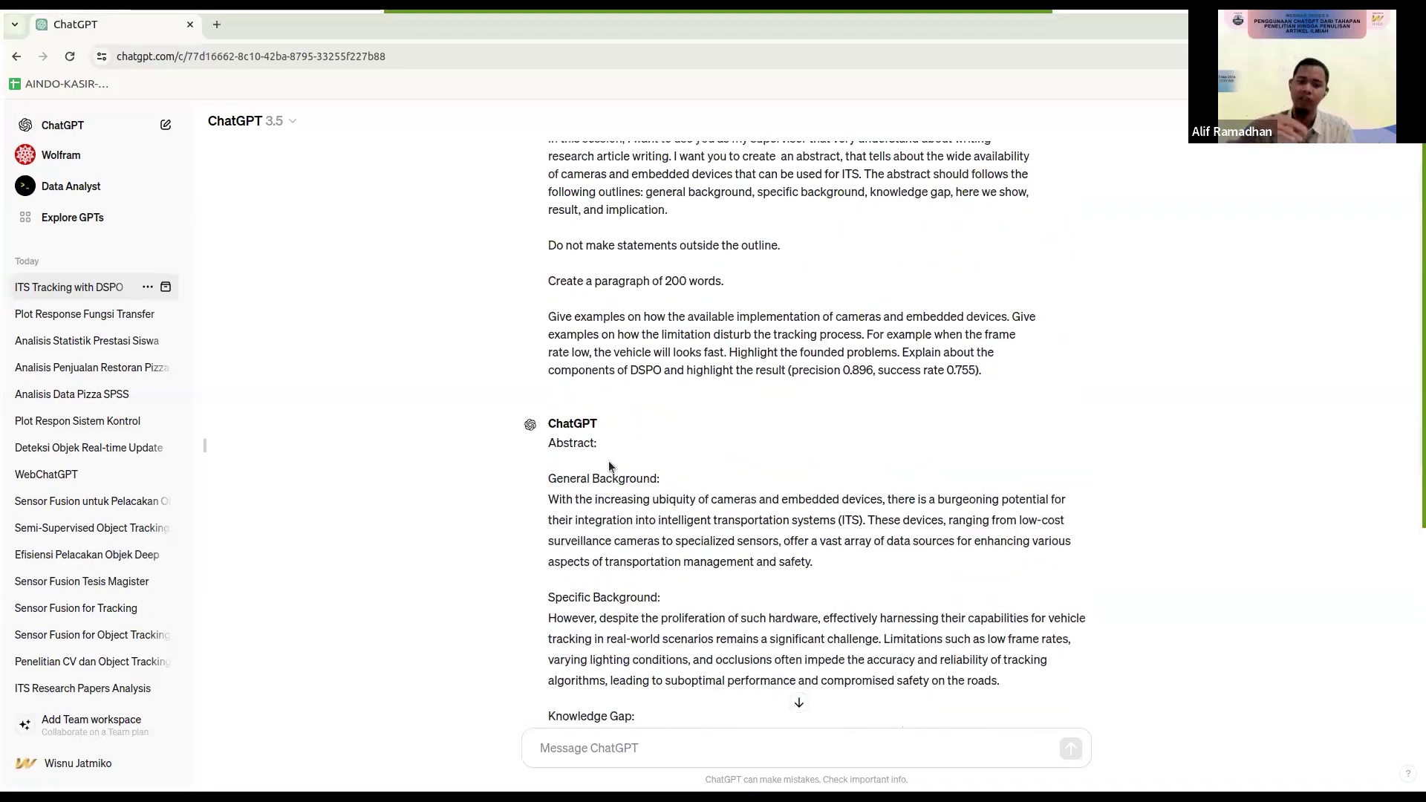
{"action": "scroll", "coordinate": [609, 460], "scroll_direction": "down", "scroll_amount": 7}
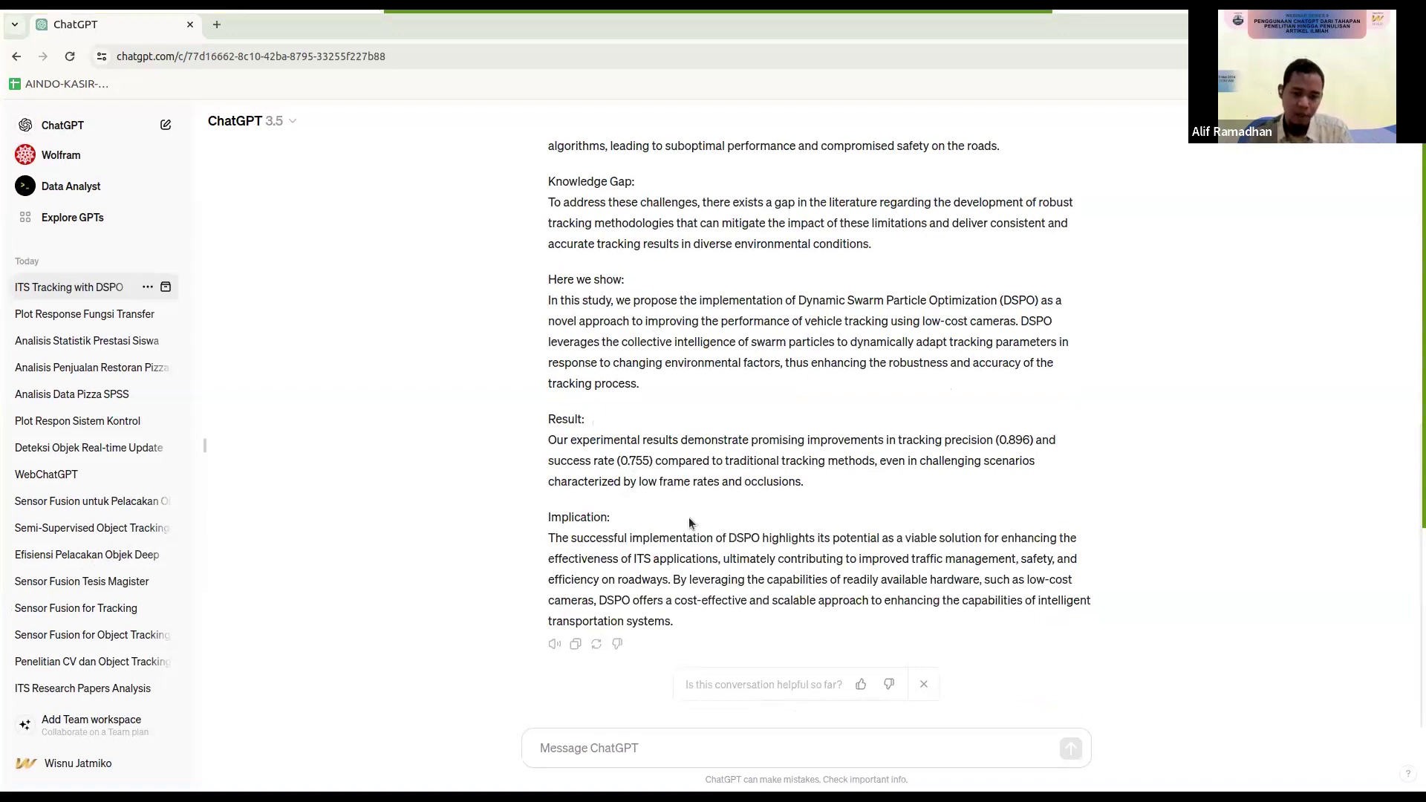
Step: Paste the prepared prompt requesting a one-sentence general background section about cameras and embedded devices for ITS into the message field
{"action": "left_click", "coordinate": [623, 742]}
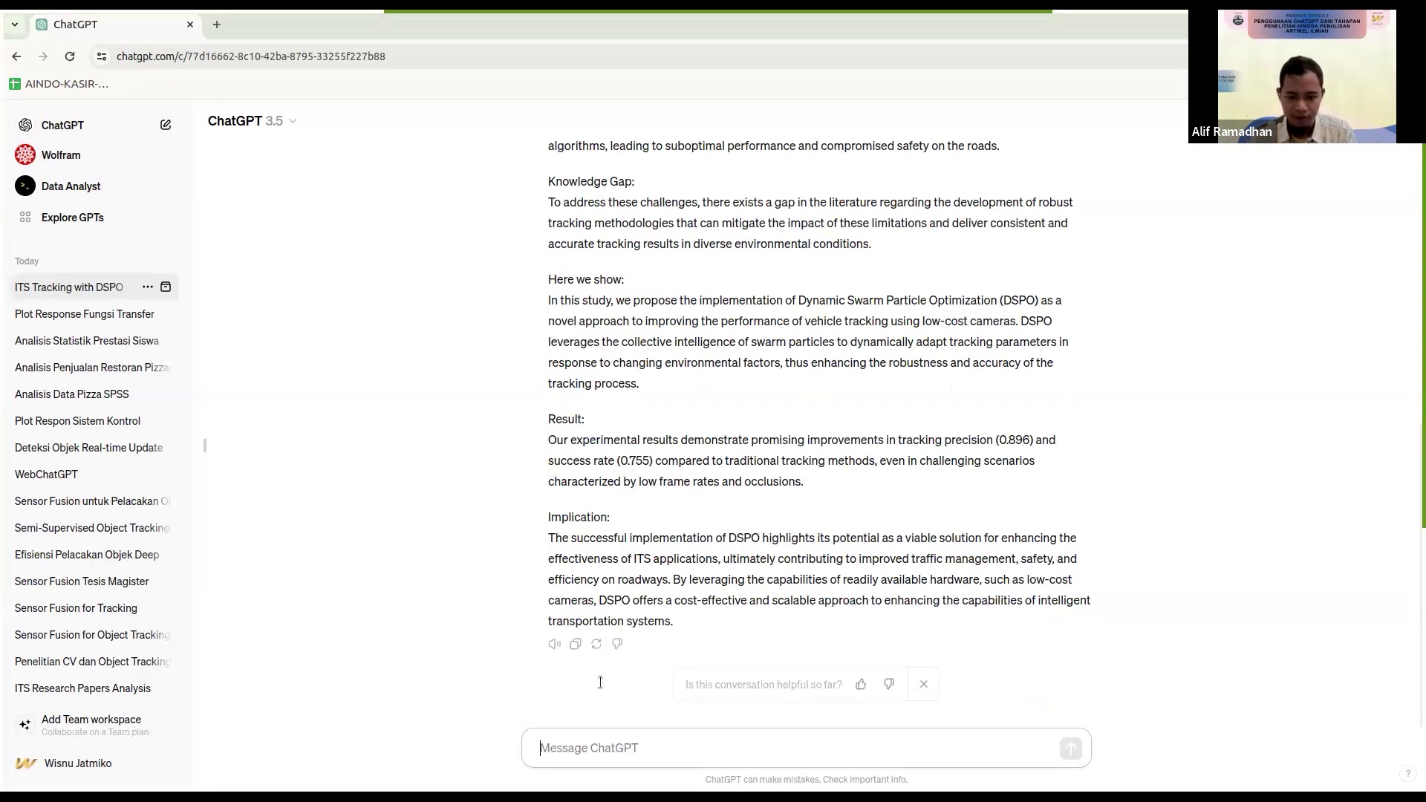
{"action": "key", "text": "ctrl+v"}
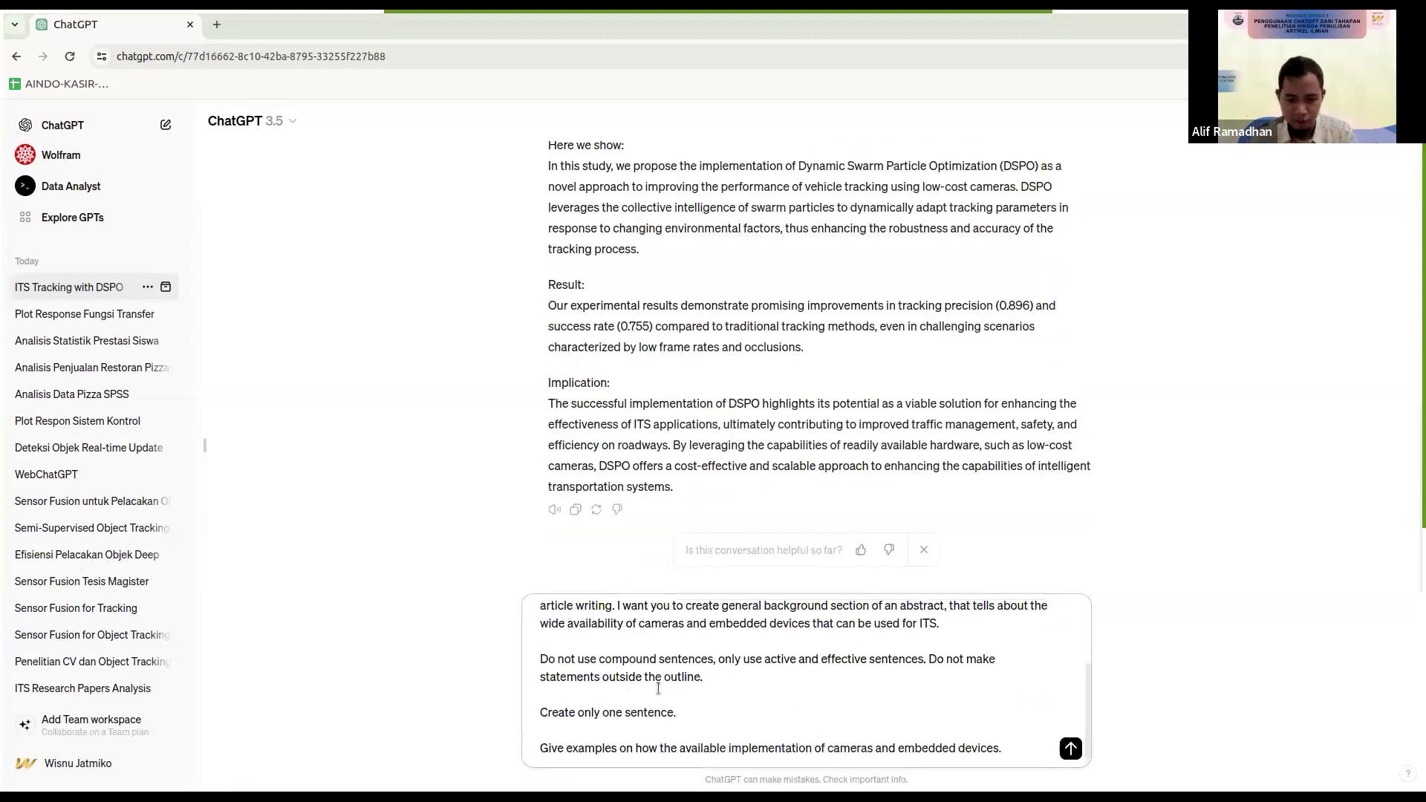
{"action": "scroll", "coordinate": [668, 683], "scroll_direction": "up", "scroll_amount": 3}
Step: Review the new prompt's research context and its instruction to create the general background section of an abstract
{"action": "left_click", "coordinate": [814, 666]}
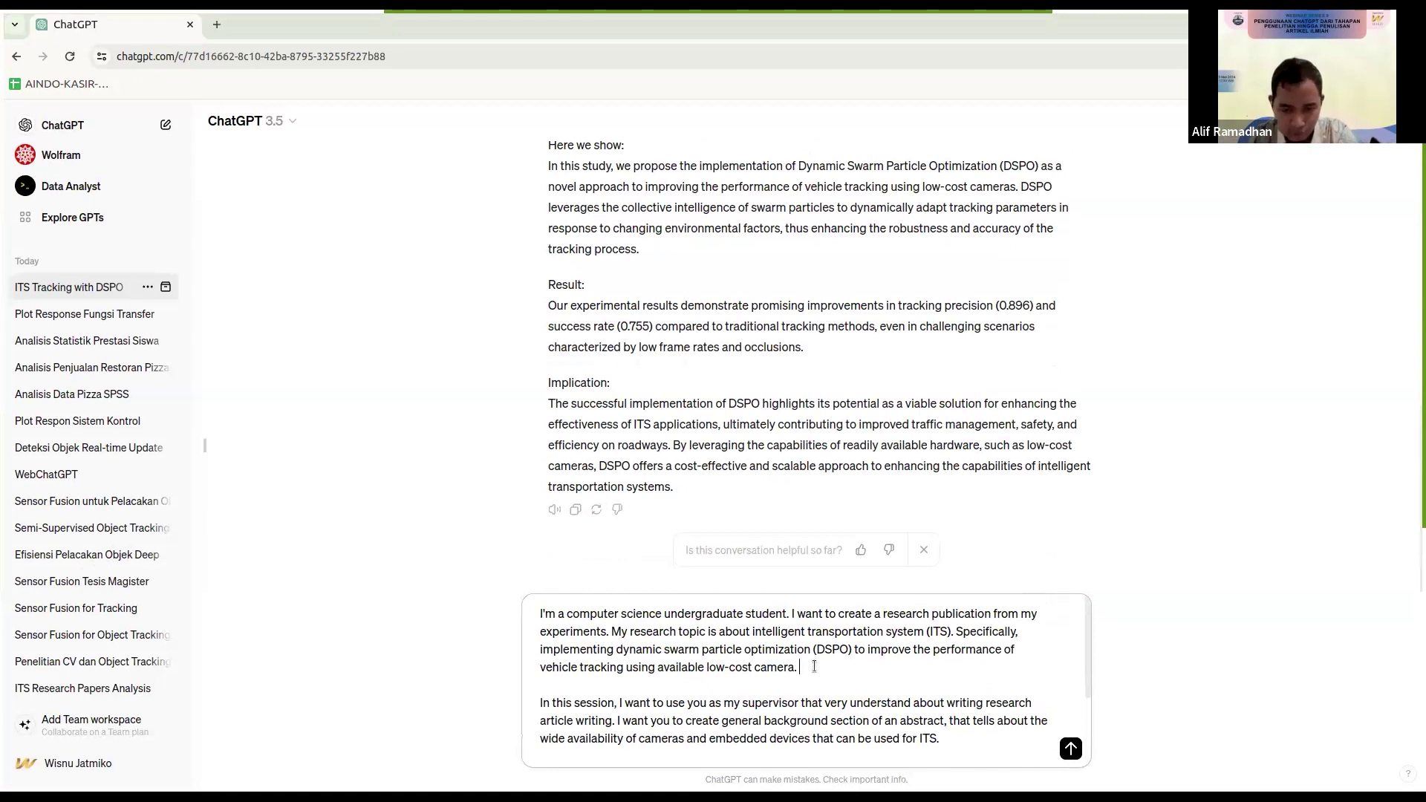
{"action": "left_click_drag", "start_coordinate": [814, 667], "coordinate": [510, 608]}
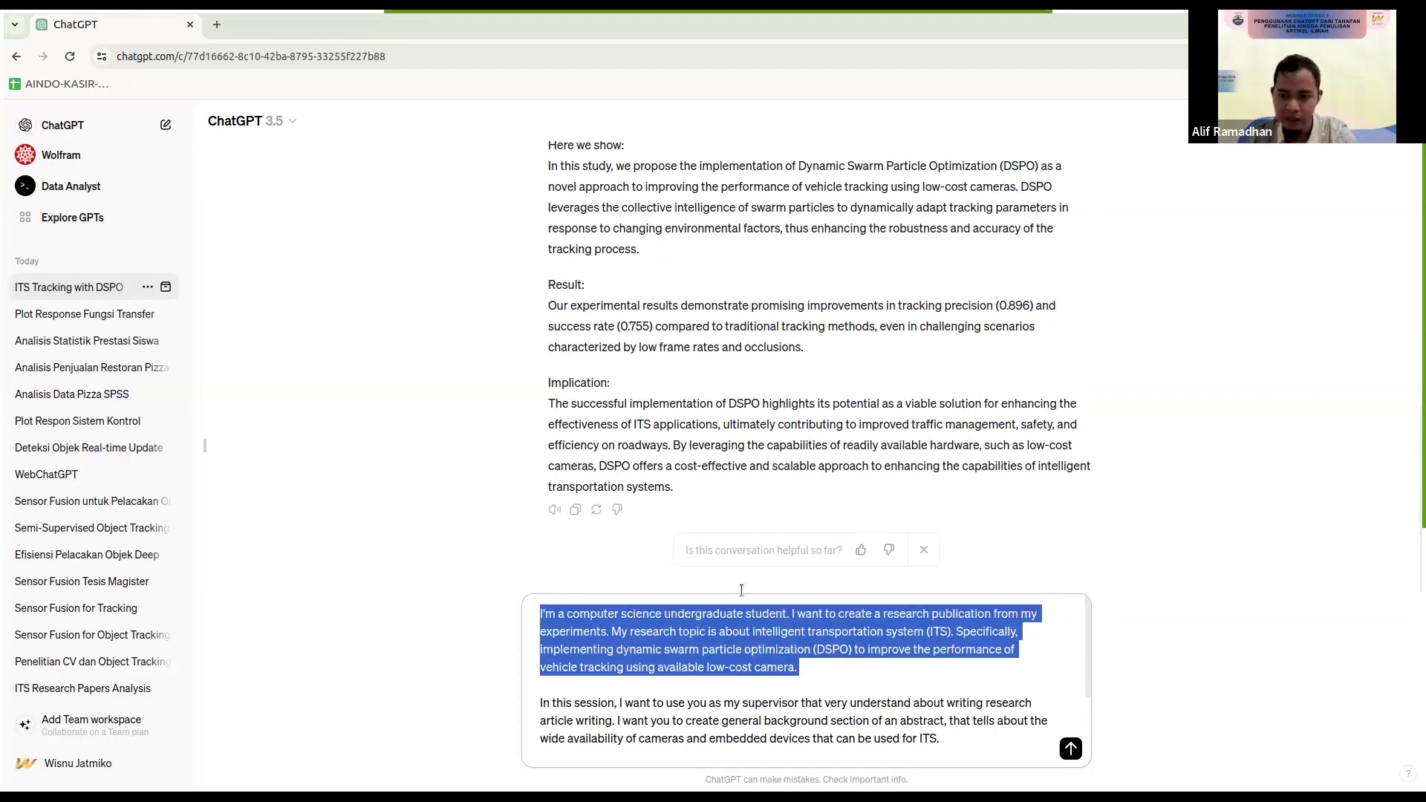
{"action": "scroll", "coordinate": [754, 646], "scroll_direction": "down", "scroll_amount": 2}
{"action": "scroll", "coordinate": [817, 661], "scroll_direction": "up", "scroll_amount": 2}
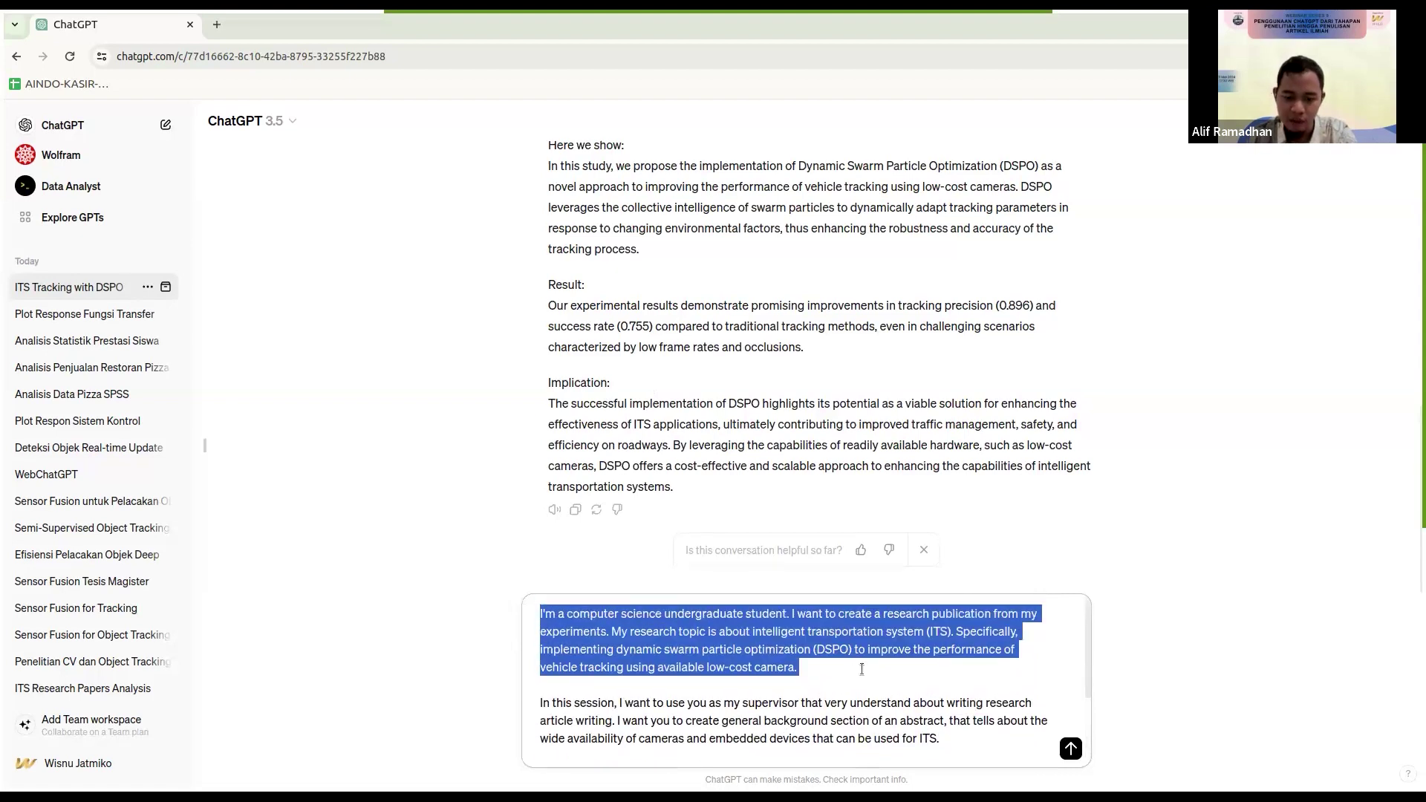
{"action": "scroll", "coordinate": [851, 672], "scroll_direction": "down", "scroll_amount": 2}
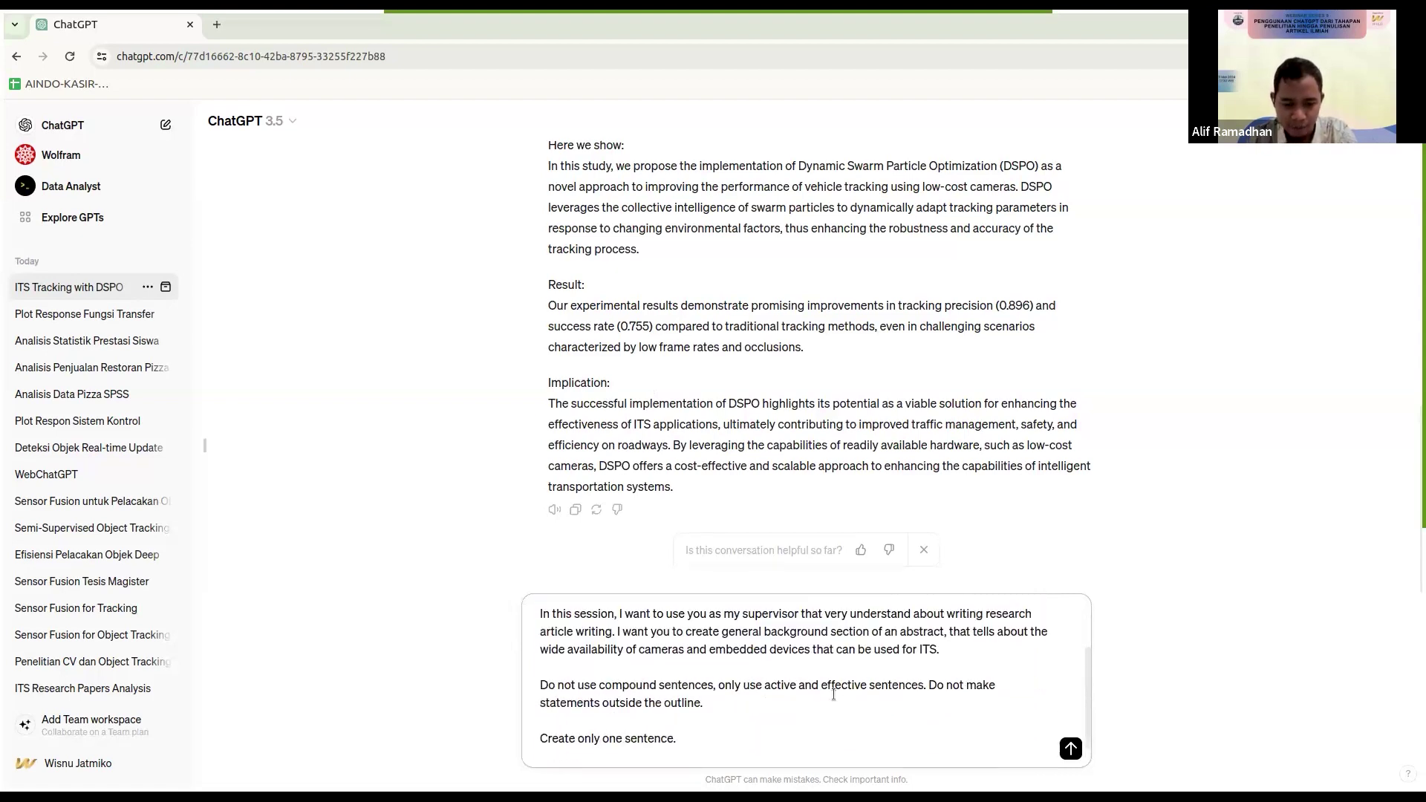
{"action": "left_click_drag", "start_coordinate": [942, 649], "coordinate": [734, 615]}
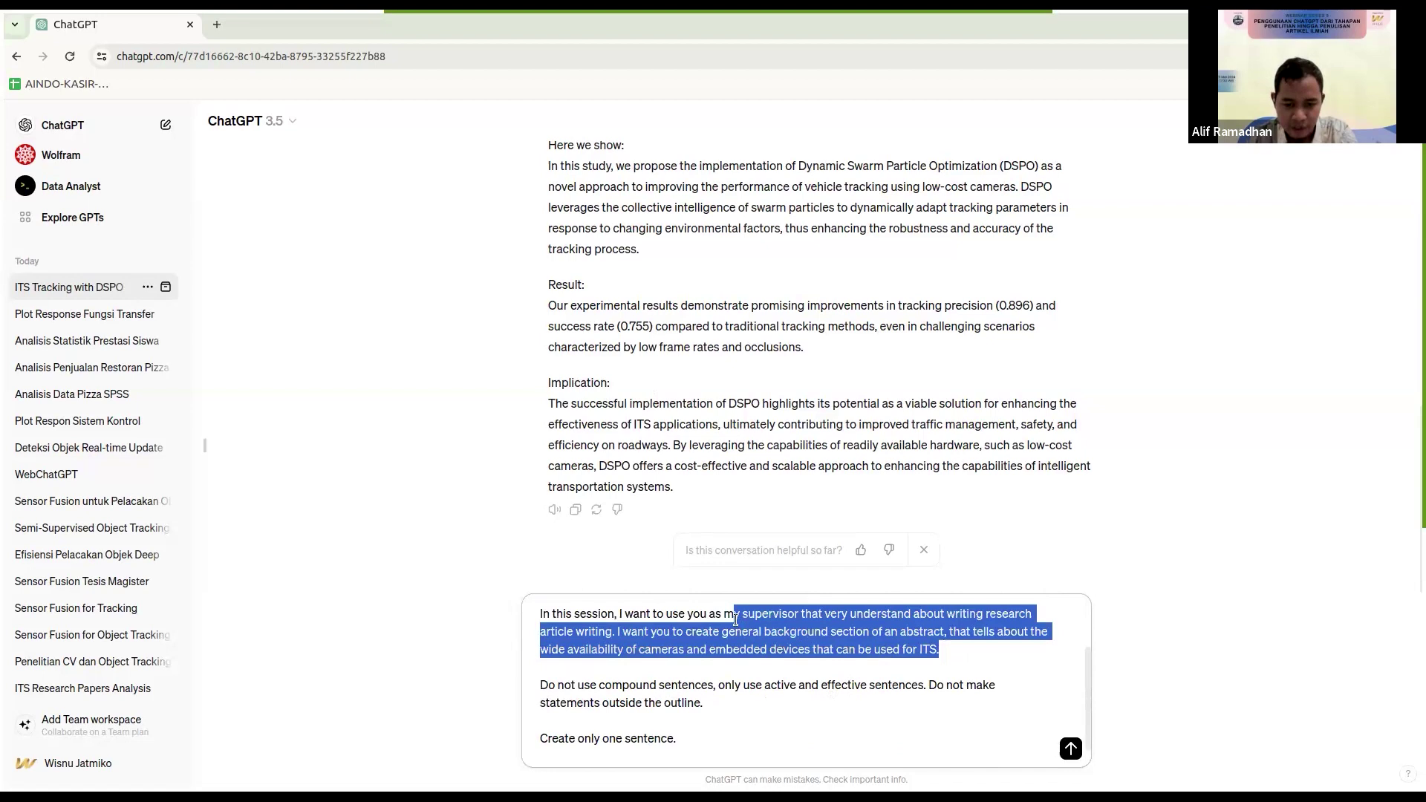
{"action": "left_click", "coordinate": [637, 637]}
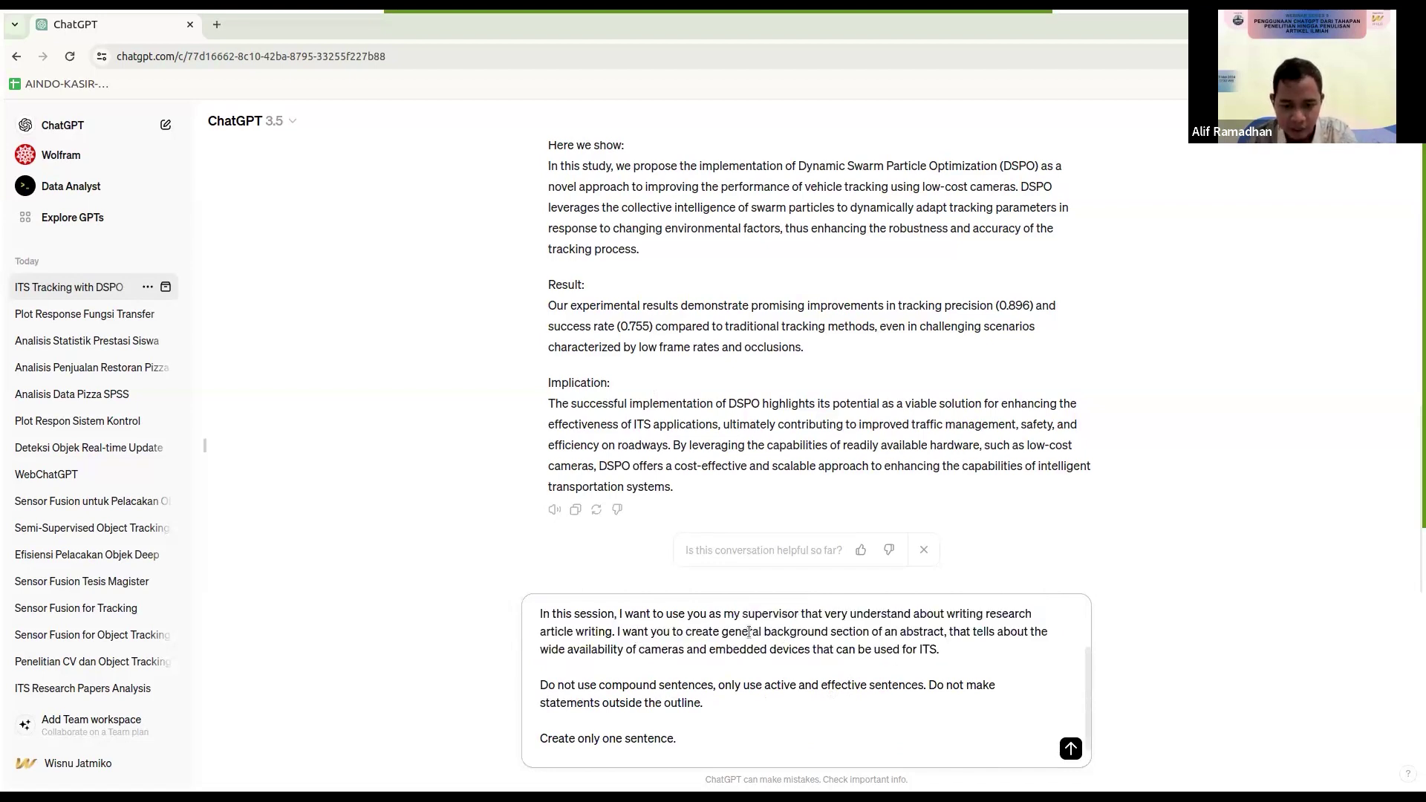
{"action": "left_click_drag", "start_coordinate": [692, 631], "coordinate": [943, 631]}
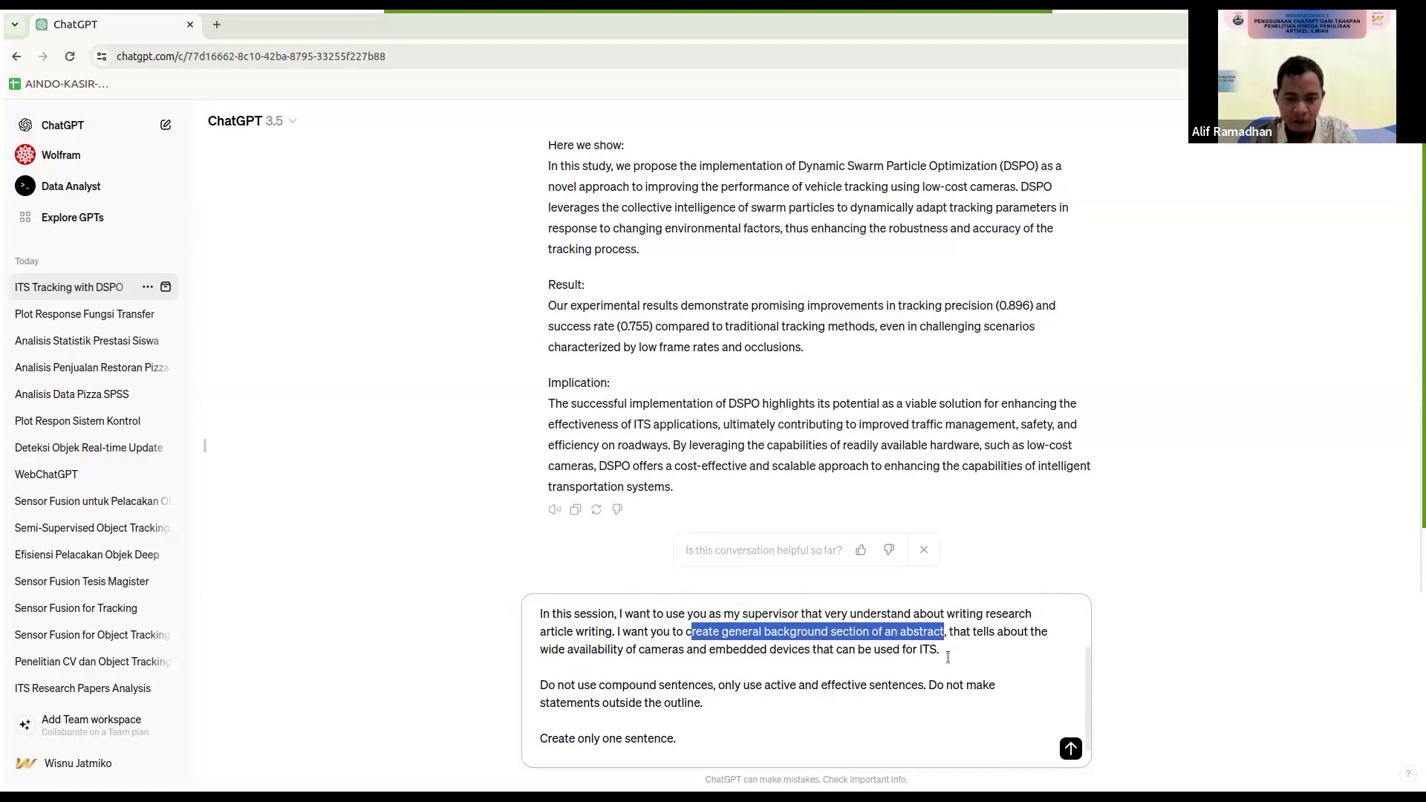
{"action": "left_click_drag", "start_coordinate": [949, 631], "coordinate": [967, 649]}
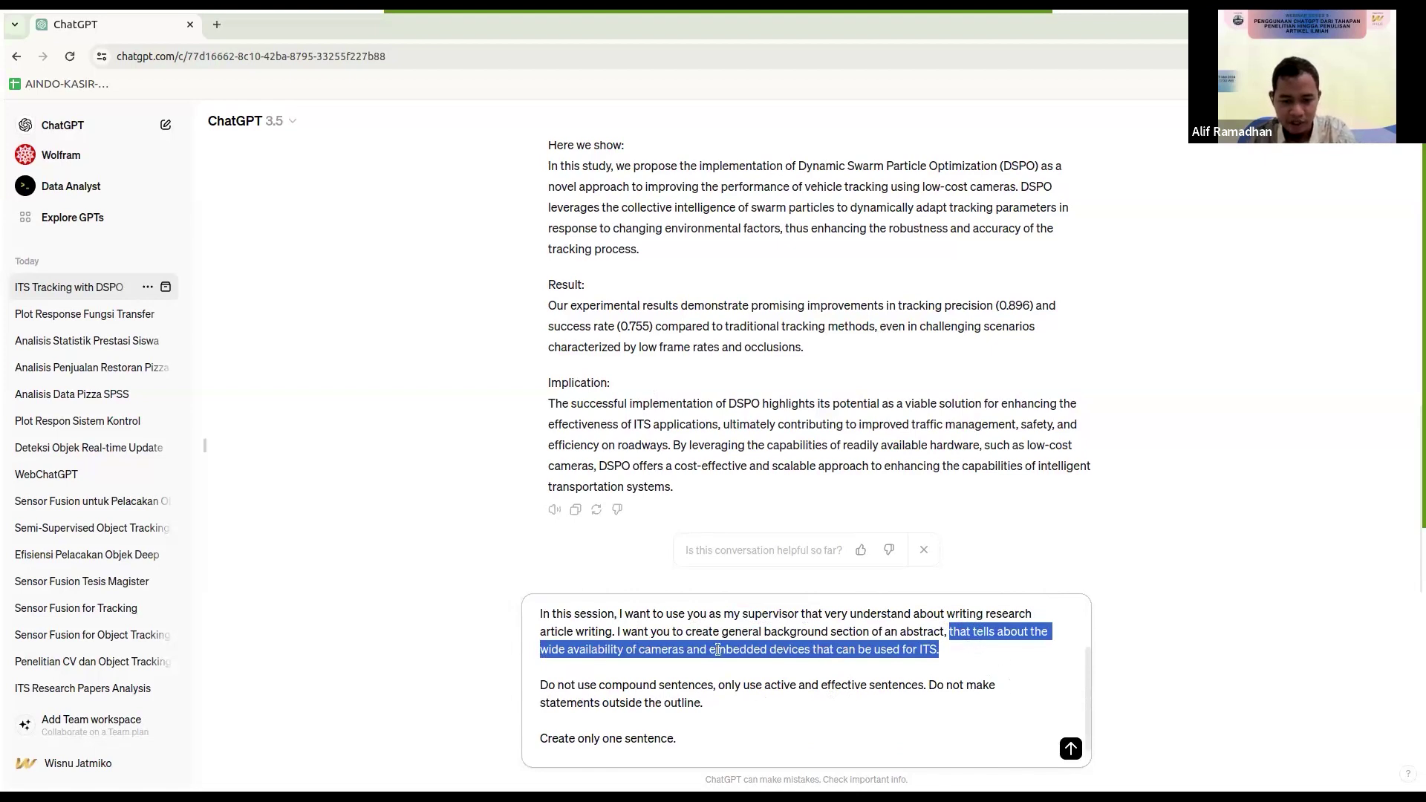
Step: Review the prompt's rules on compound sentences, active and effective sentences, statements outside the outline, and creating only one sentence
{"action": "scroll", "coordinate": [661, 681], "scroll_direction": "down", "scroll_amount": 1}
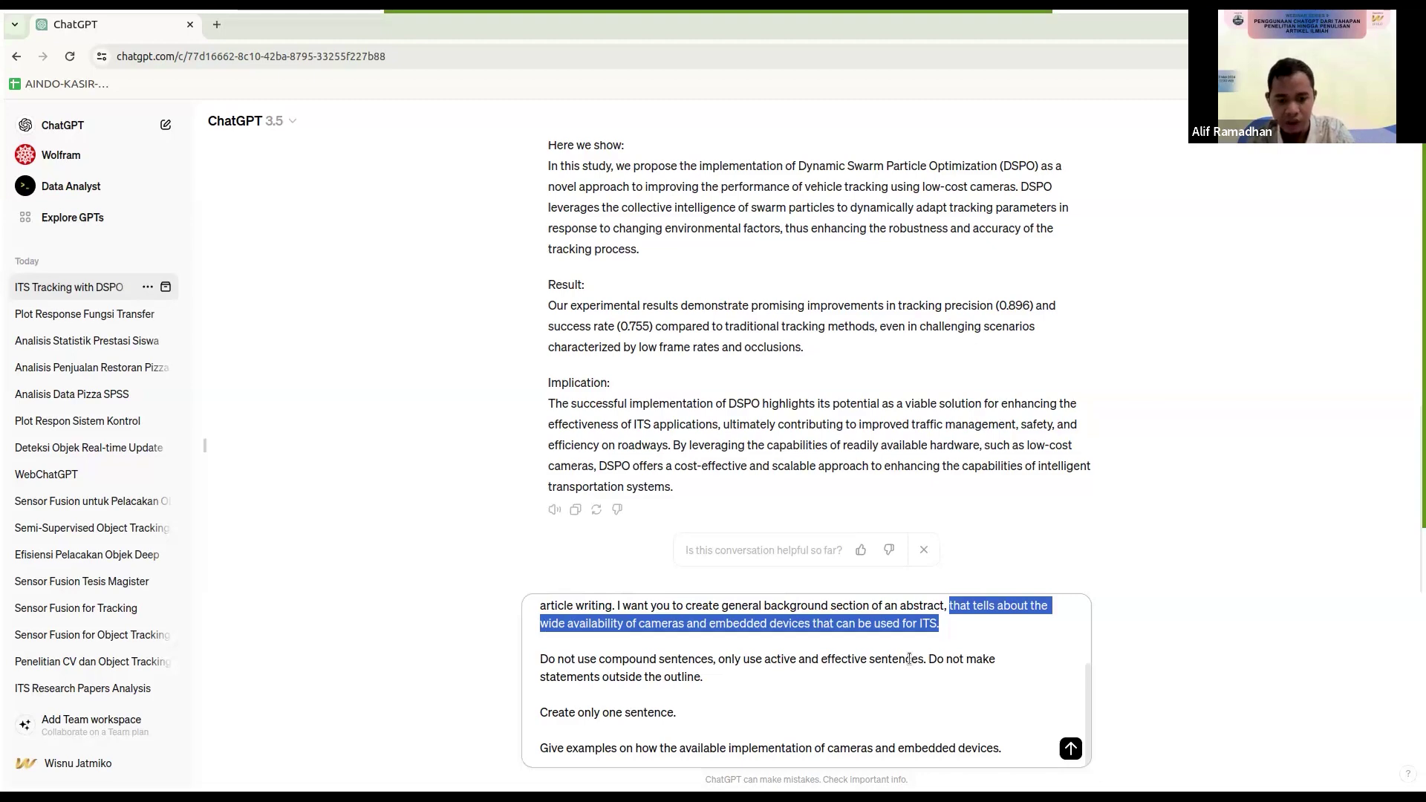
{"action": "left_click_drag", "start_coordinate": [720, 676], "coordinate": [523, 660]}
{"action": "scroll", "coordinate": [712, 724], "scroll_direction": "up", "scroll_amount": 3}
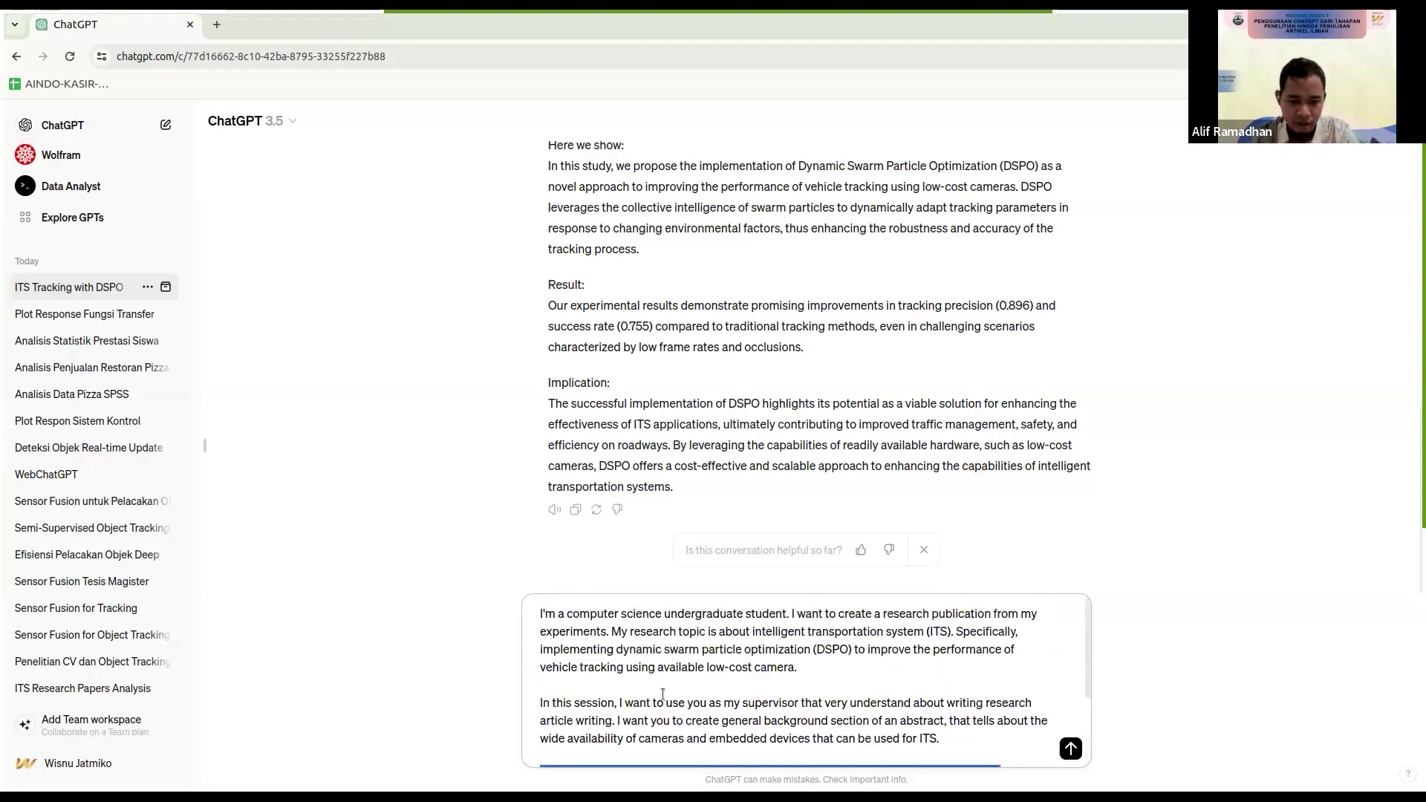
{"action": "scroll", "coordinate": [711, 725], "scroll_direction": "down", "scroll_amount": 2}
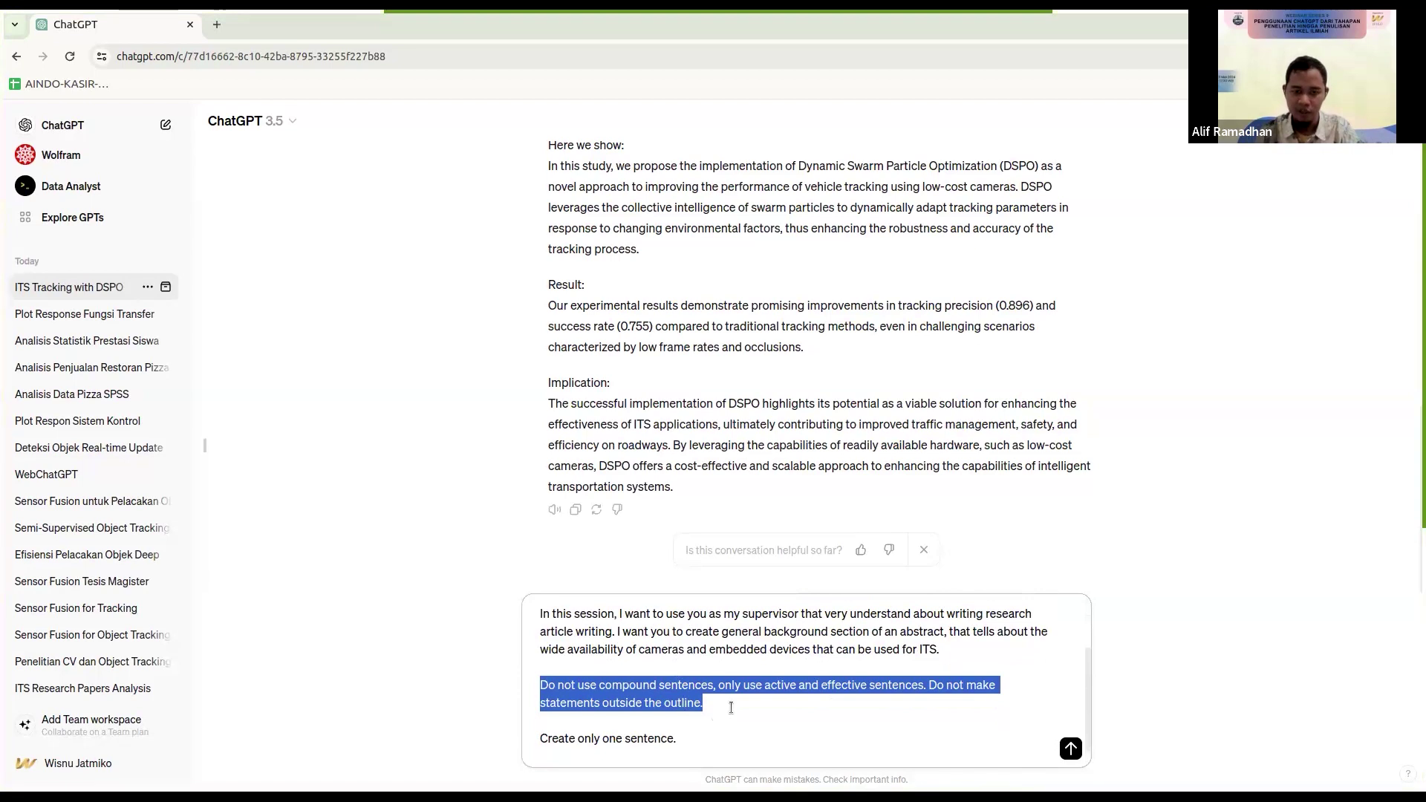
{"action": "left_click", "coordinate": [700, 725]}
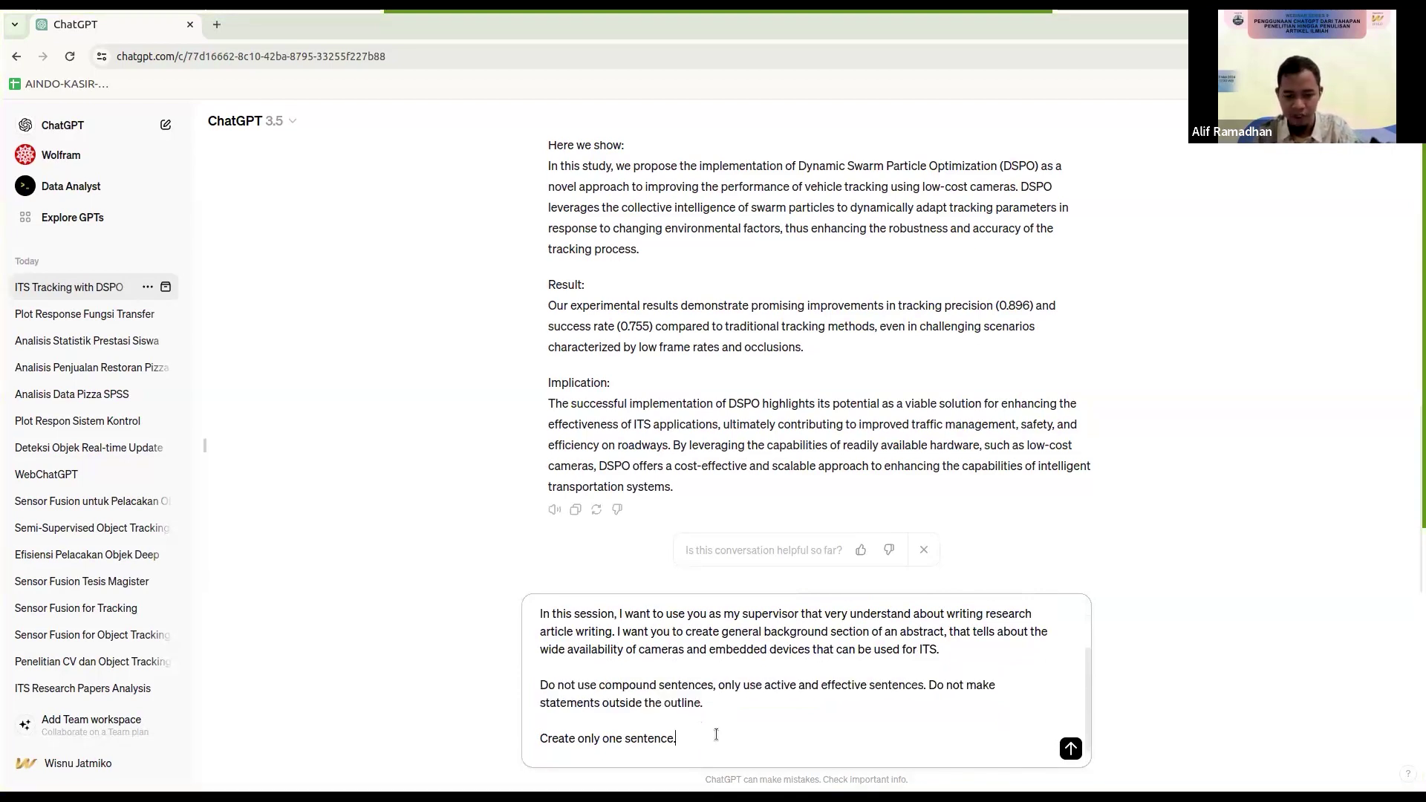
{"action": "scroll", "coordinate": [716, 734], "scroll_direction": "down", "scroll_amount": 1}
{"action": "left_click_drag", "start_coordinate": [689, 715], "coordinate": [534, 711]}
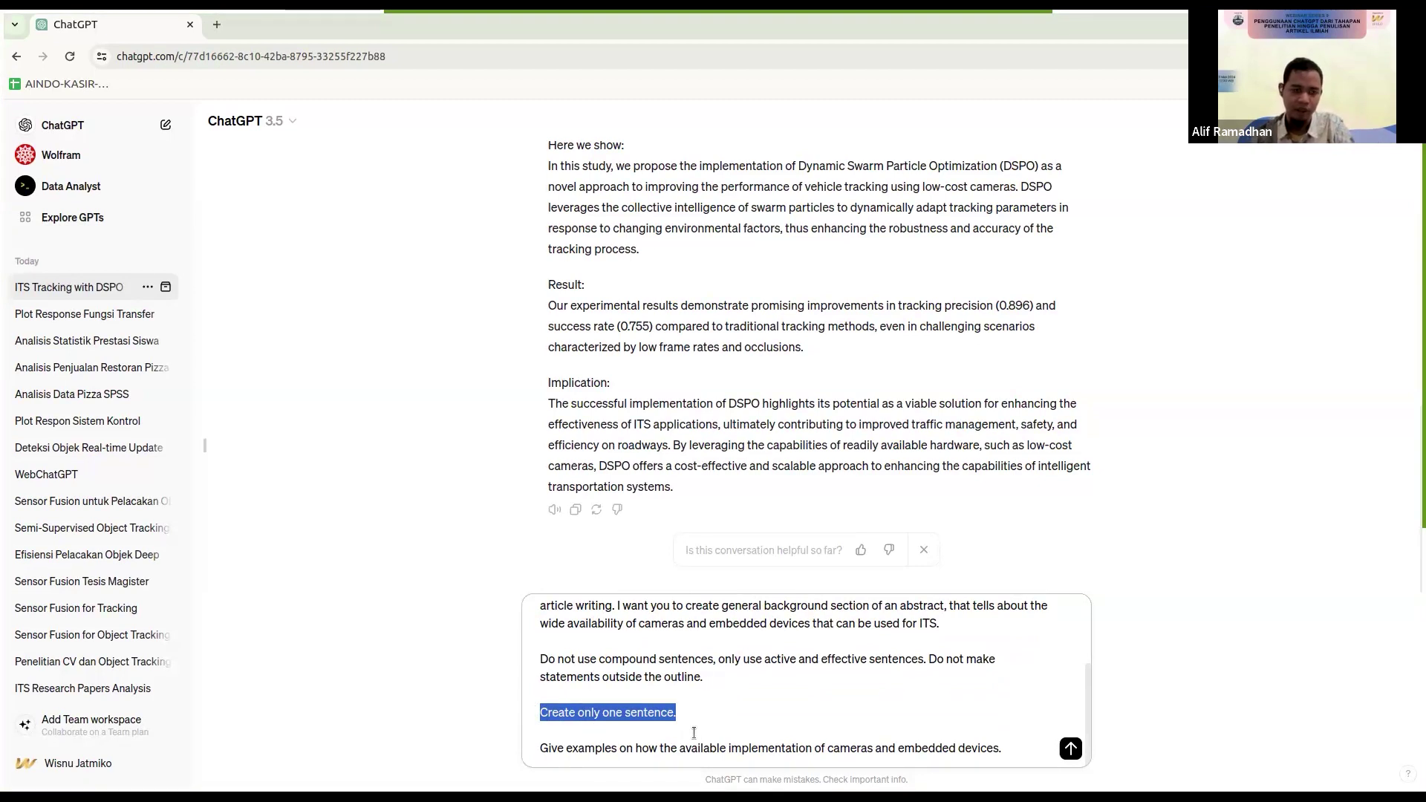
{"action": "left_click", "coordinate": [839, 692]}
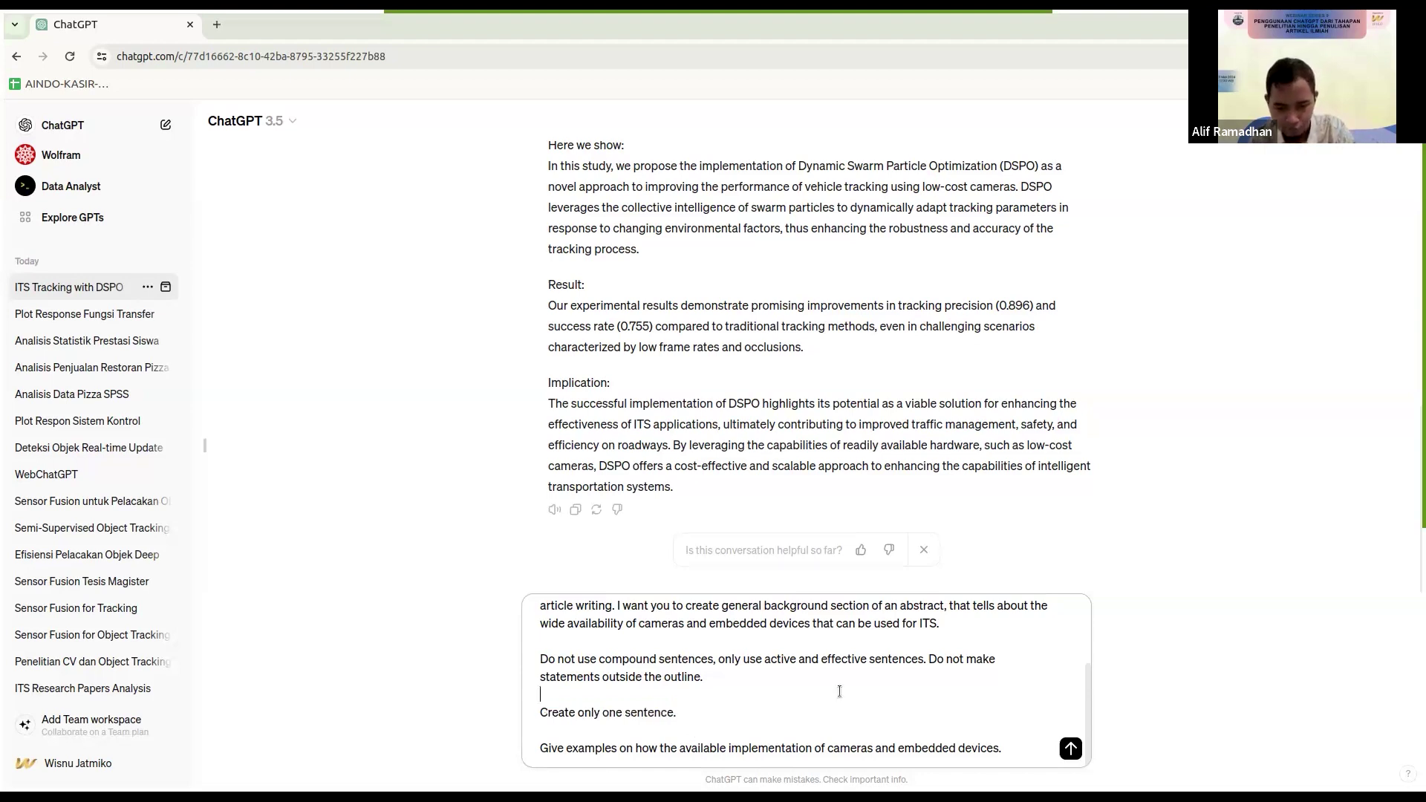
Step: Check the closing instruction to give examples of camera and embedded device implementation, and submit the general background prompt
{"action": "double_click", "coordinate": [642, 745]}
{"action": "left_click", "coordinate": [621, 748]}
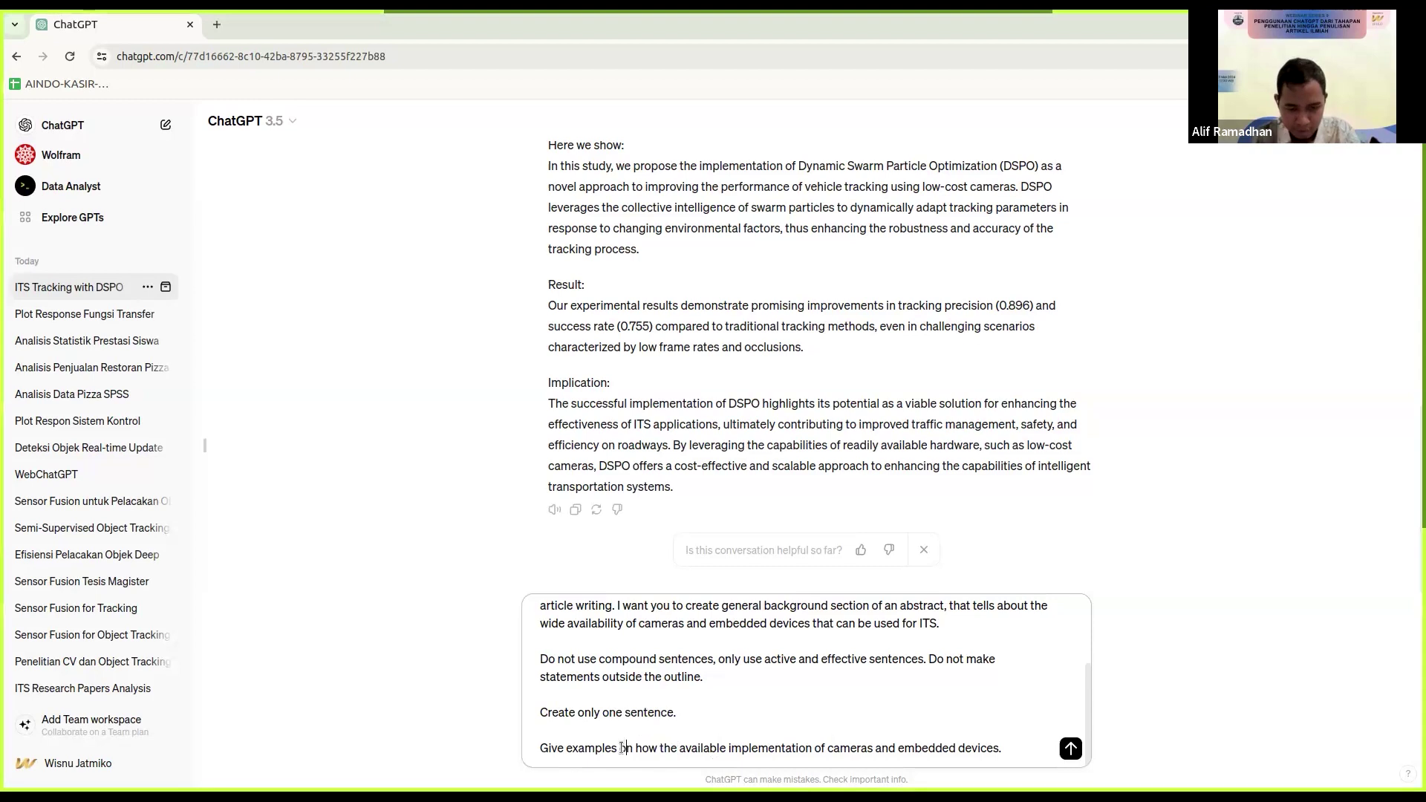
{"action": "left_click_drag", "start_coordinate": [606, 750], "coordinate": [660, 750]}
{"action": "key", "text": "shift+End"}
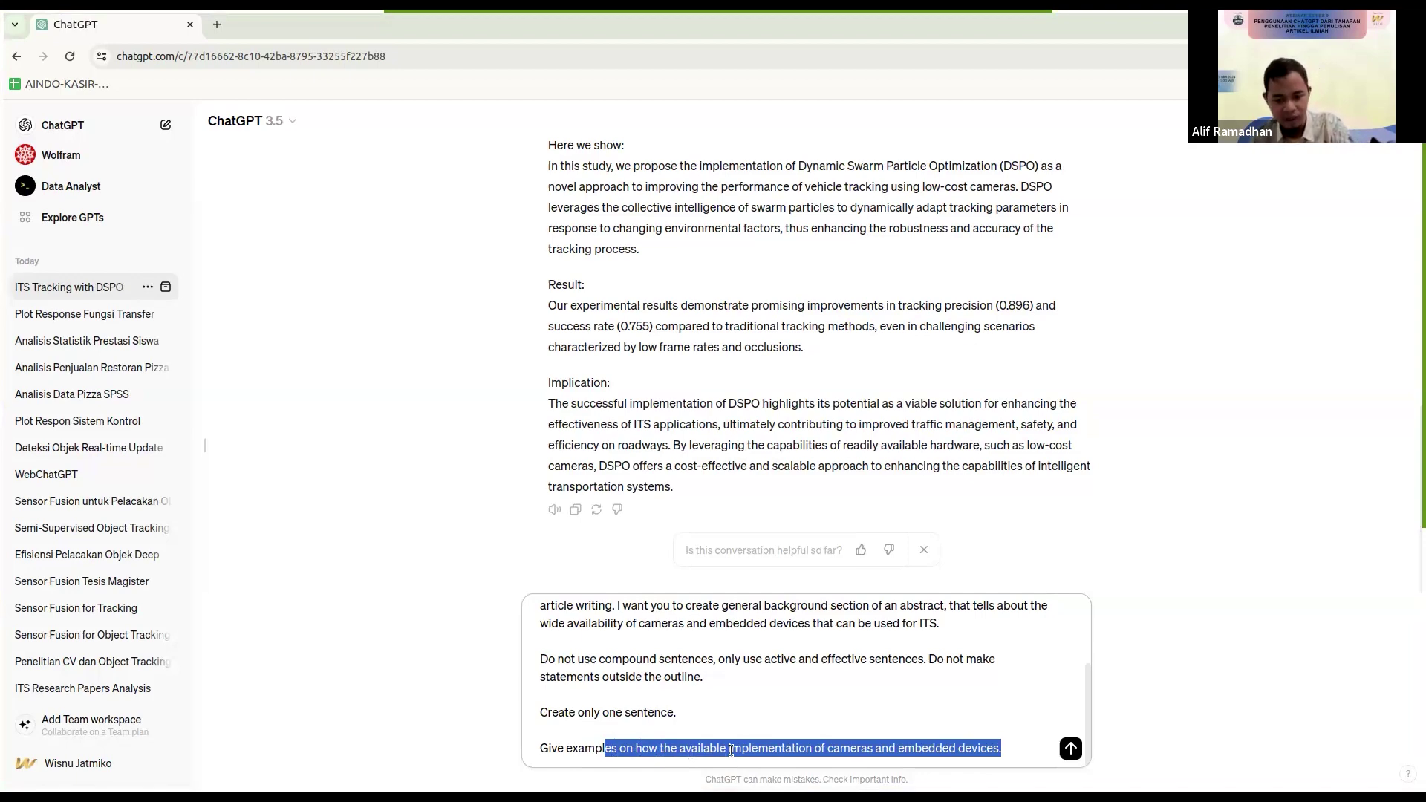
{"action": "key", "text": "Return"}
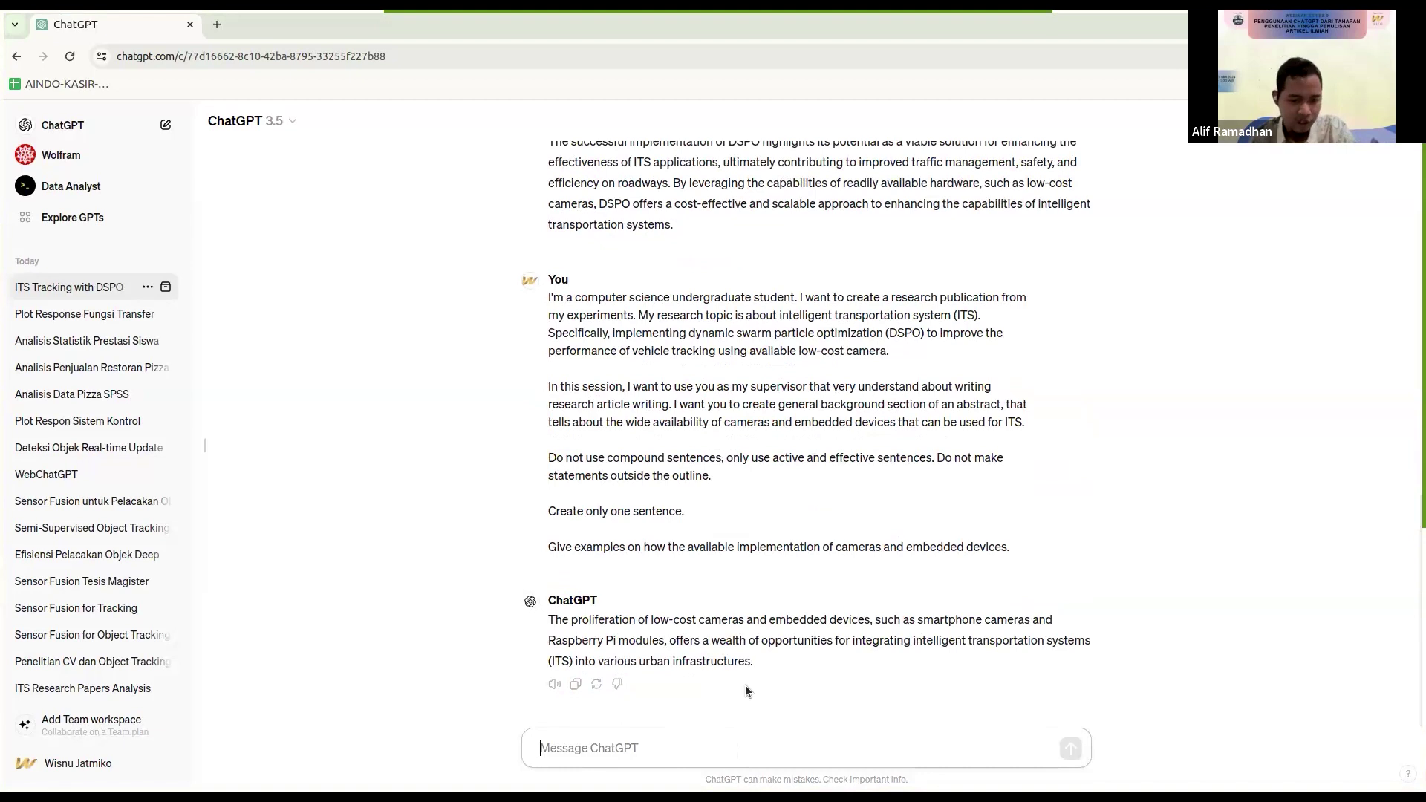
Step: Examine the generated general background sentence, including its examples of cameras and embedded devices
{"action": "left_click_drag", "start_coordinate": [761, 663], "coordinate": [541, 617]}
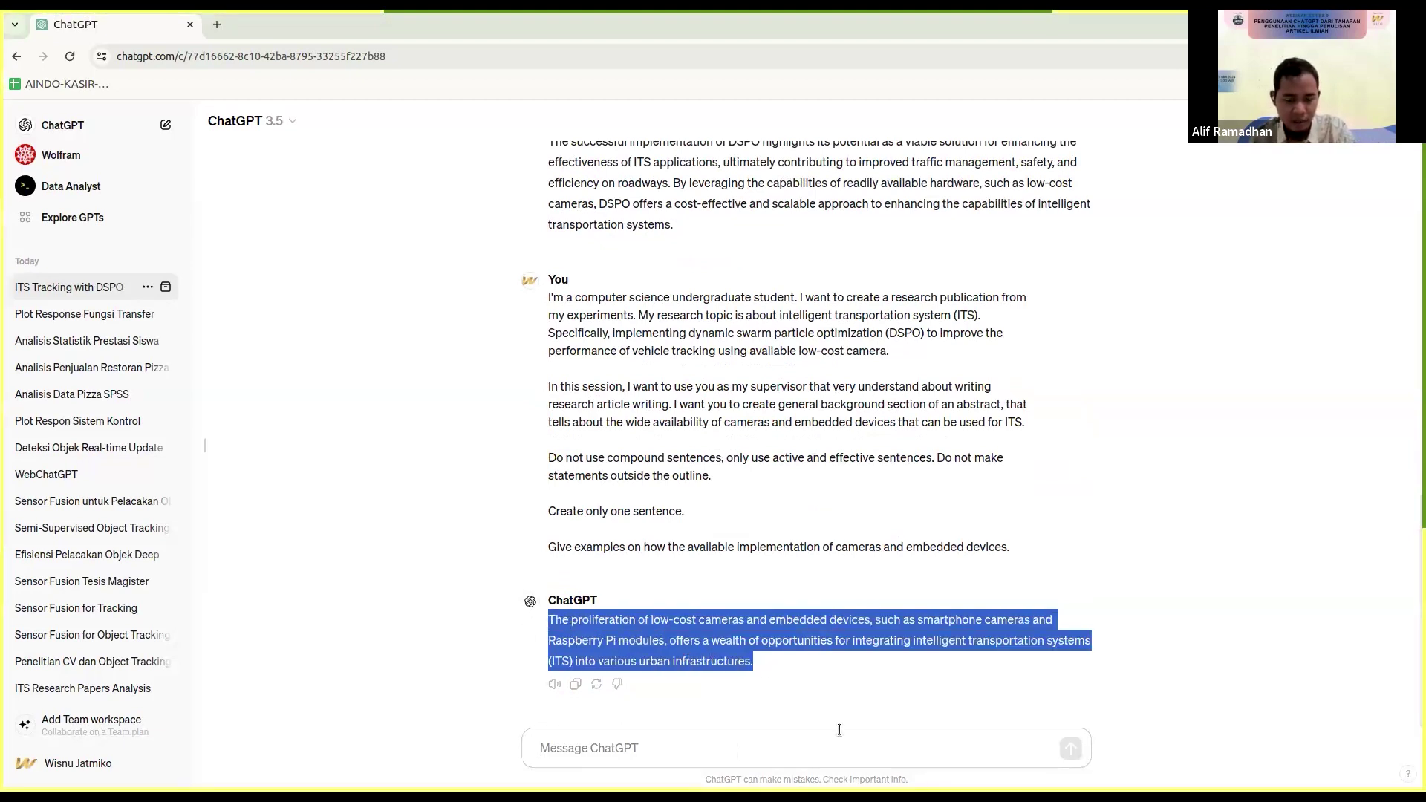
{"action": "left_click", "coordinate": [925, 676]}
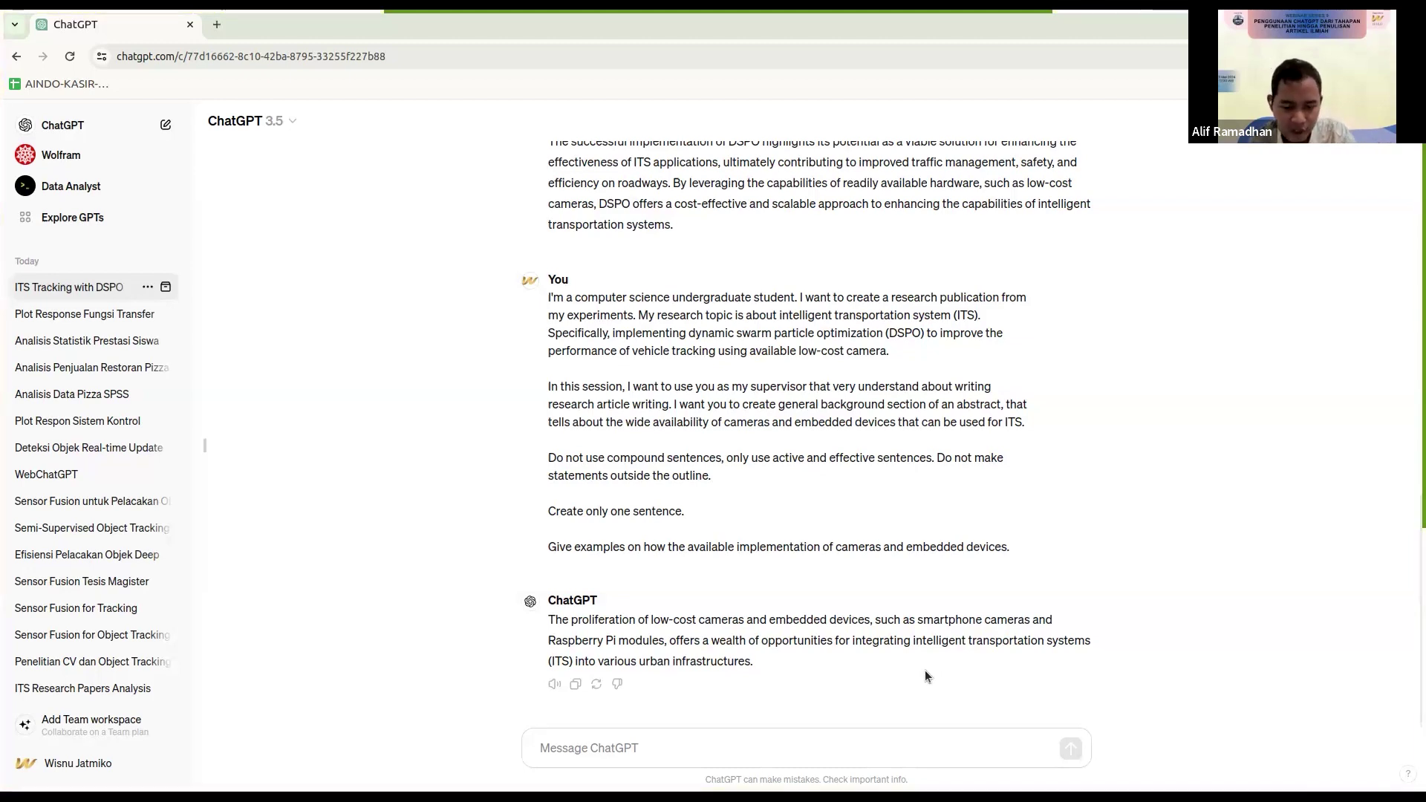
{"action": "left_click_drag", "start_coordinate": [759, 663], "coordinate": [534, 612]}
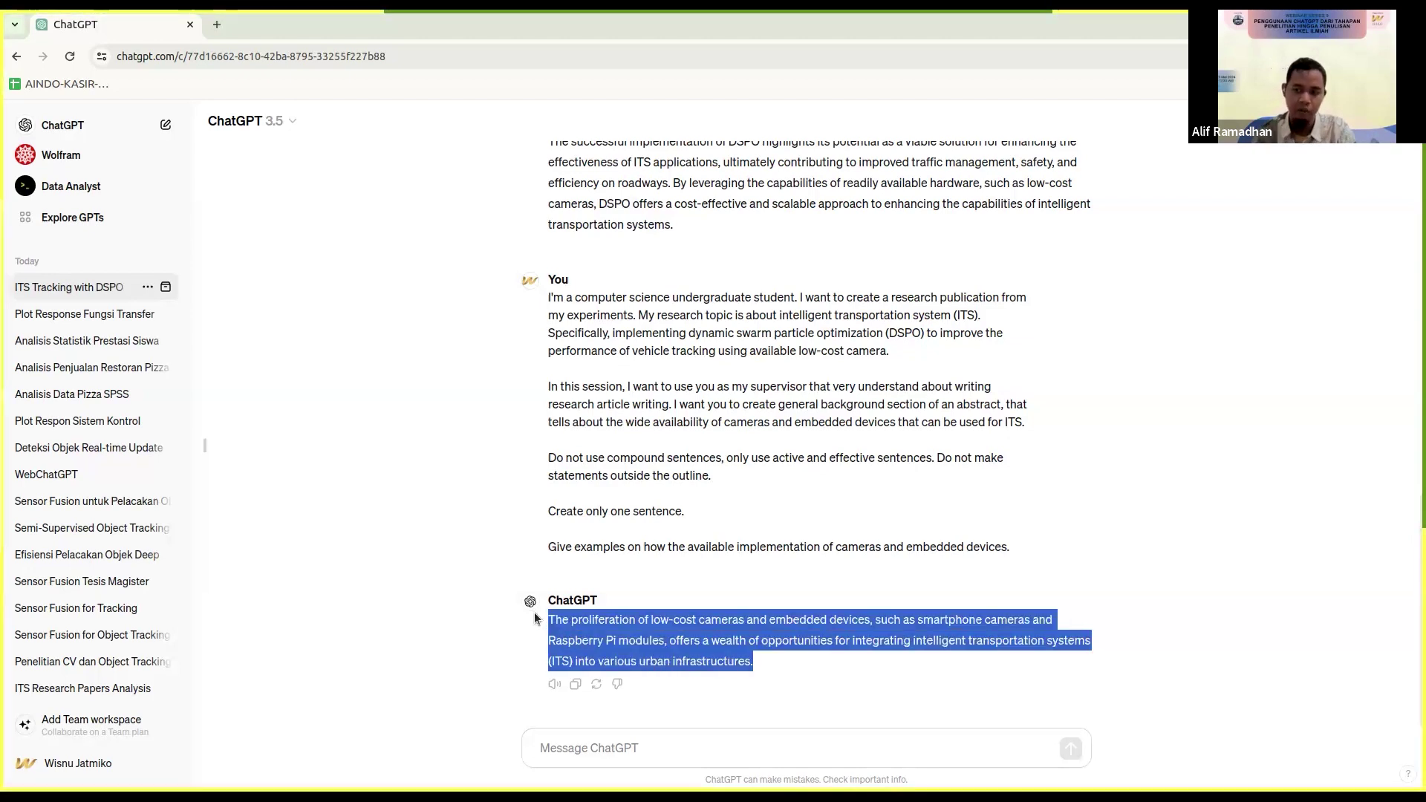
{"action": "left_click", "coordinate": [835, 632]}
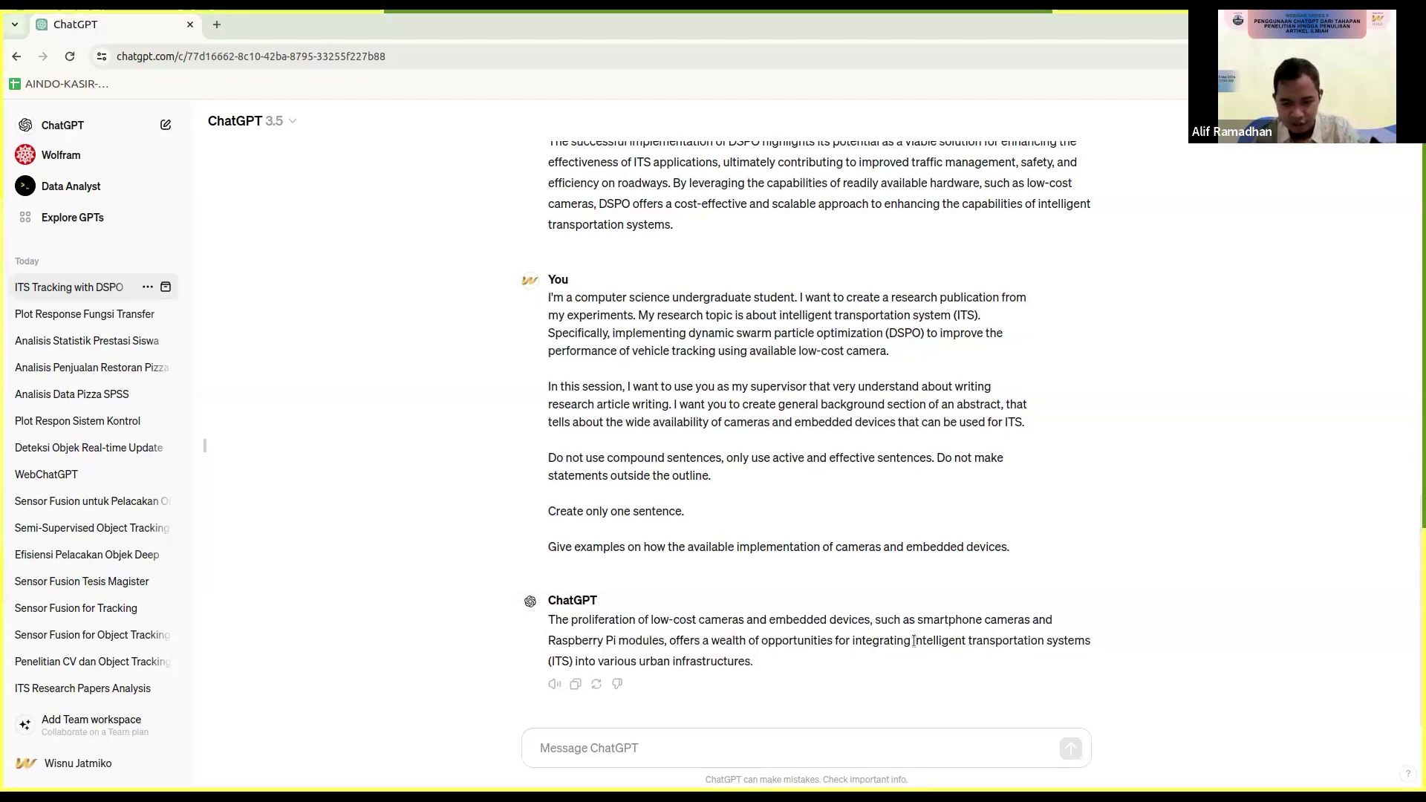
{"action": "left_click_drag", "start_coordinate": [918, 624], "coordinate": [1030, 624]}
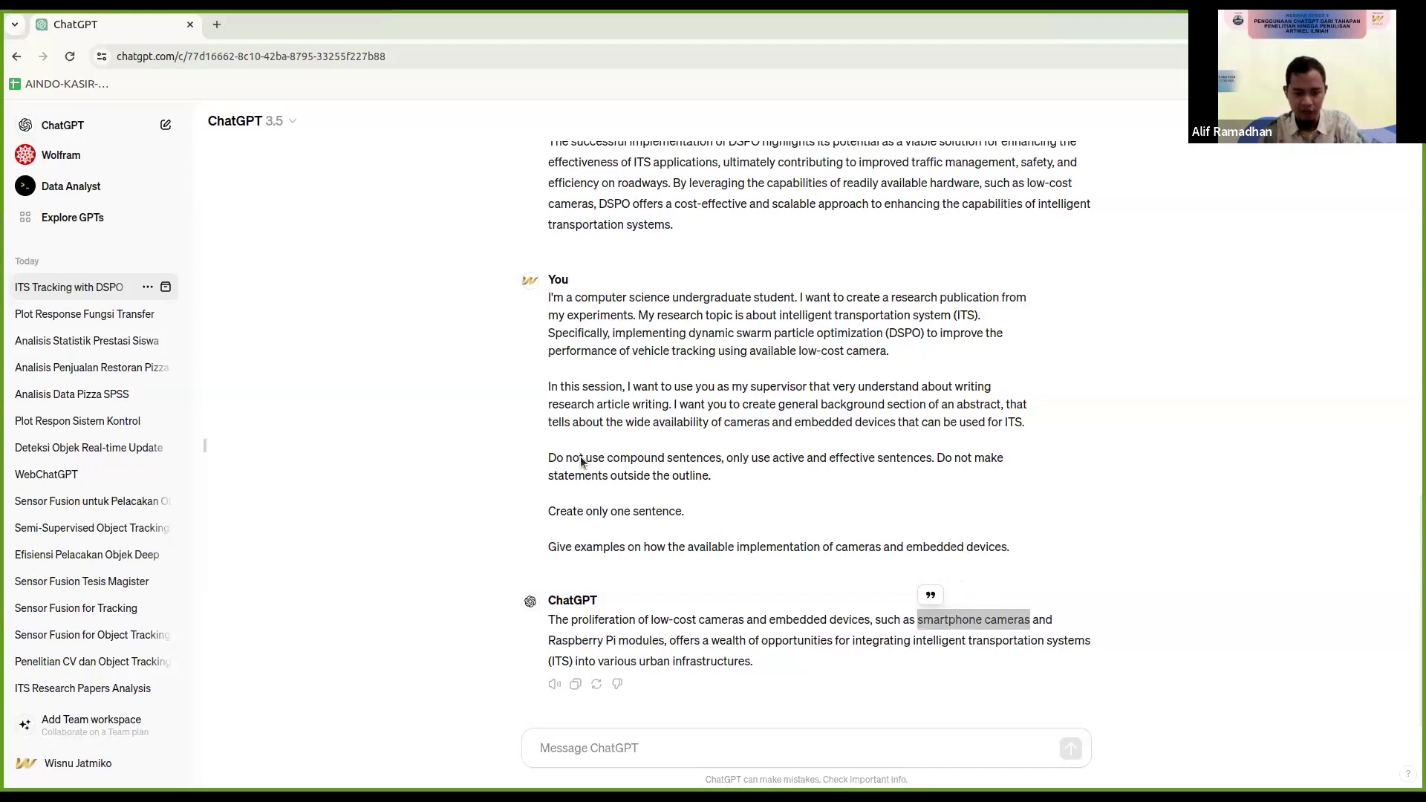
Step: Paste the prepared prompt for a one-sentence specific background section on low-cost camera limitations such as low processing power and low frame rate
{"action": "left_click", "coordinate": [600, 748]}
{"action": "key", "text": "ctrl+v"}
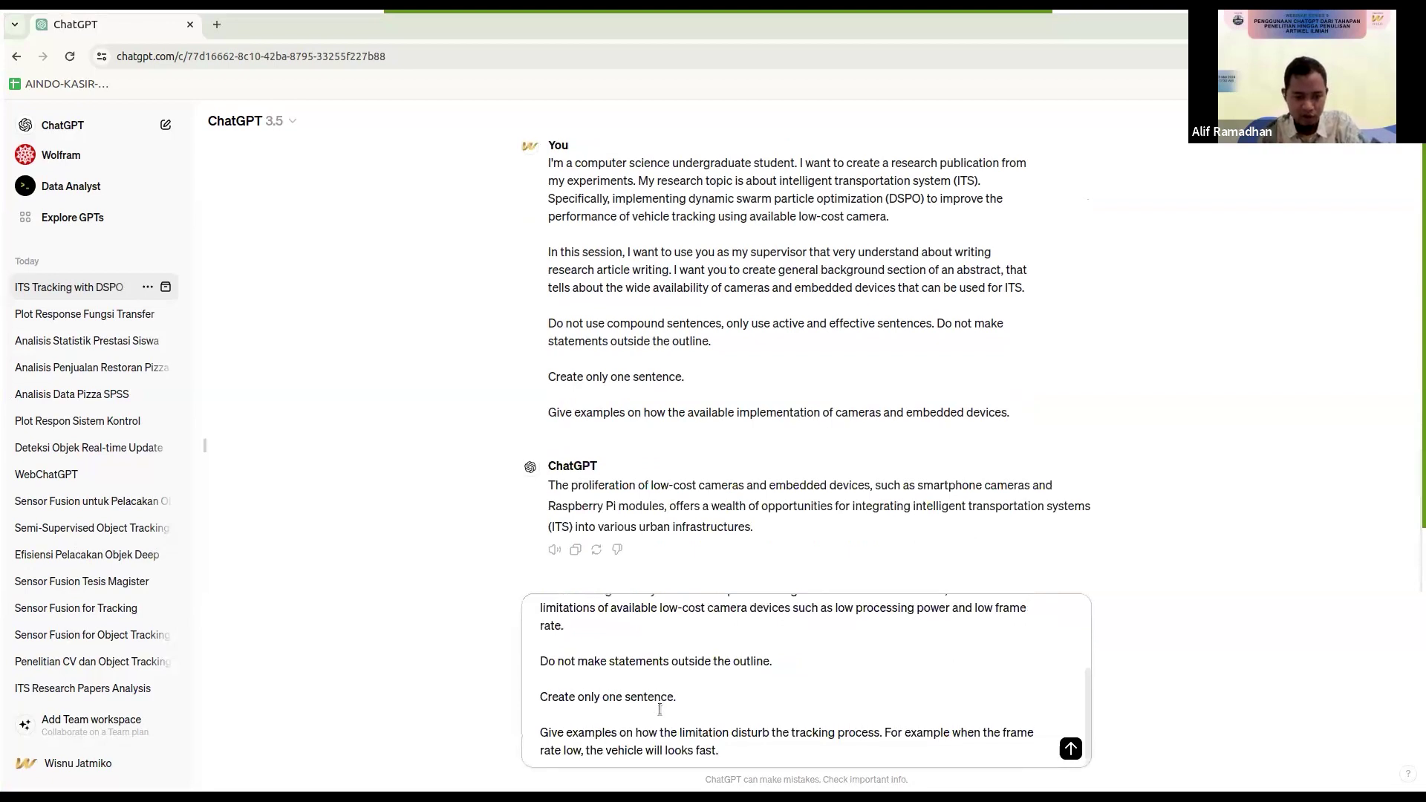
{"action": "scroll", "coordinate": [664, 700], "scroll_direction": "up", "scroll_amount": 3}
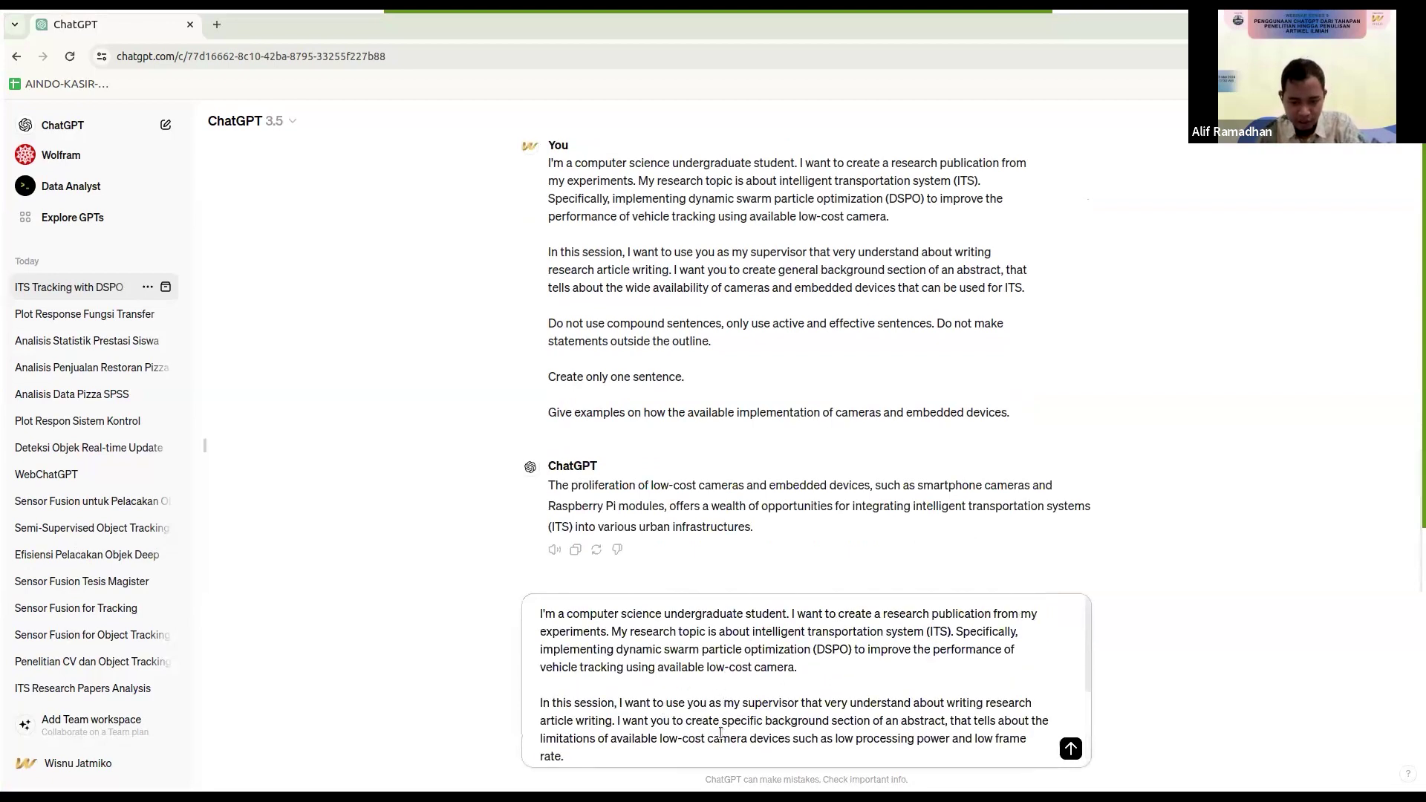
{"action": "left_click_drag", "start_coordinate": [681, 720], "coordinate": [958, 726]}
{"action": "scroll", "coordinate": [955, 711], "scroll_direction": "down", "scroll_amount": 2}
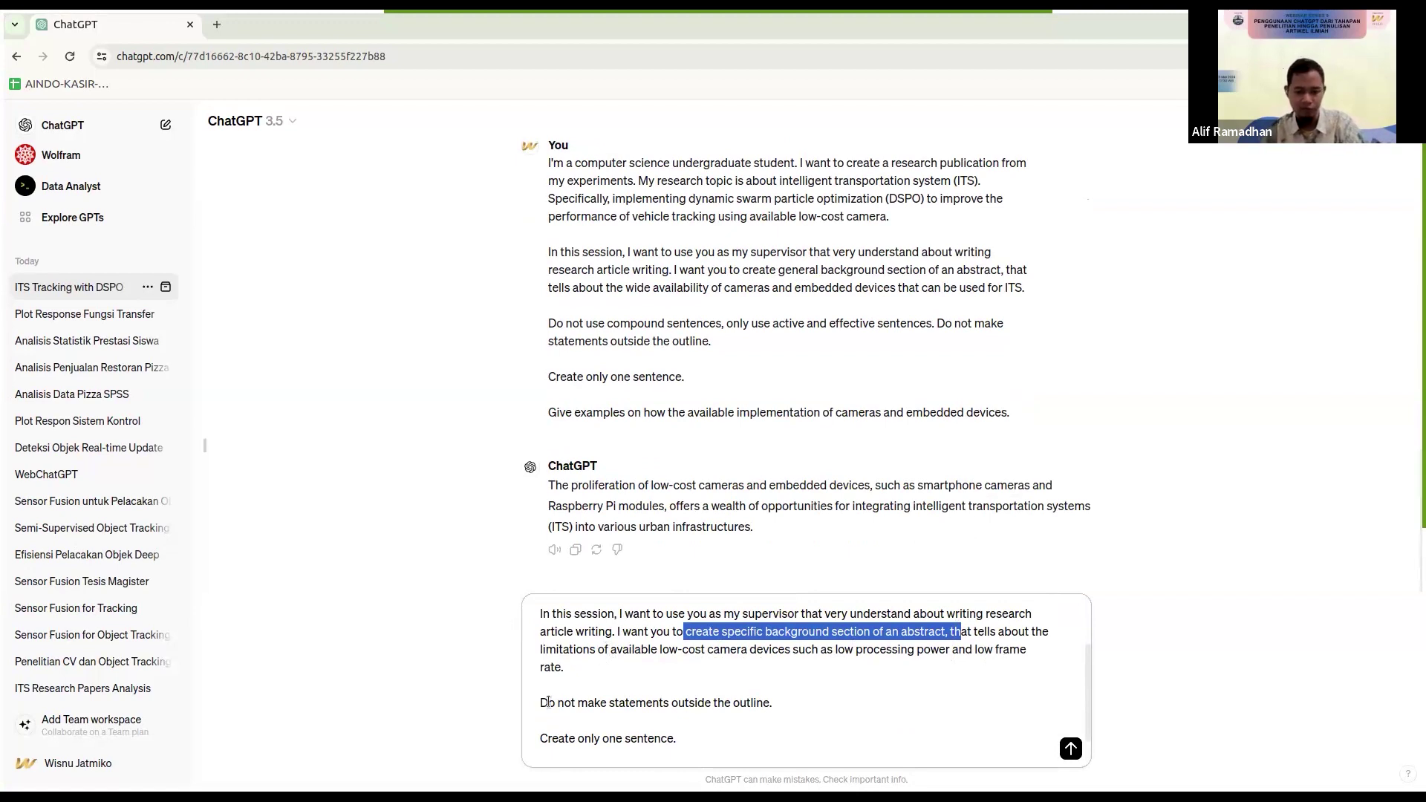
{"action": "scroll", "coordinate": [548, 703], "scroll_direction": "down", "scroll_amount": 1}
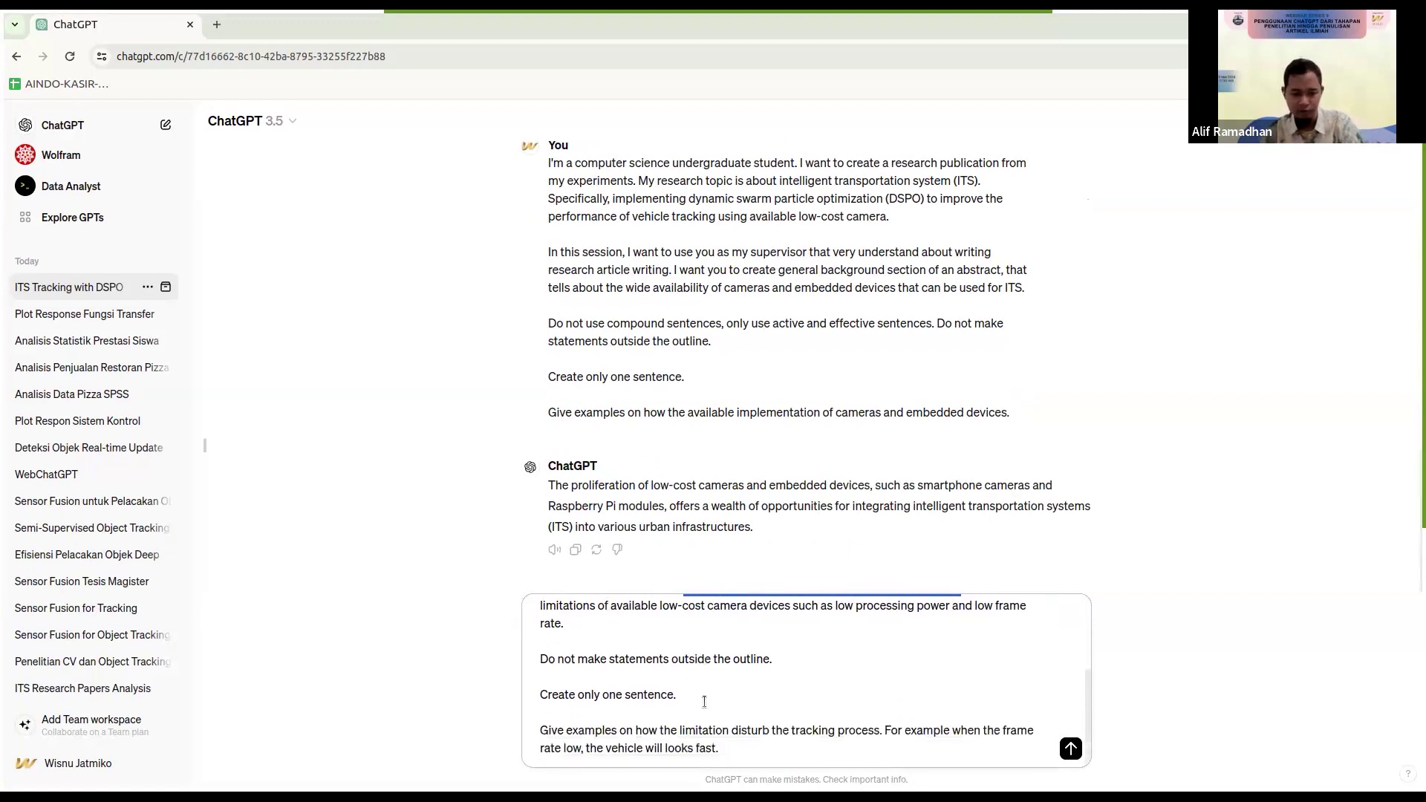
Step: Review the specific background prompt's request for examples of how the limitations disturb the tracking process
{"action": "left_click", "coordinate": [786, 762]}
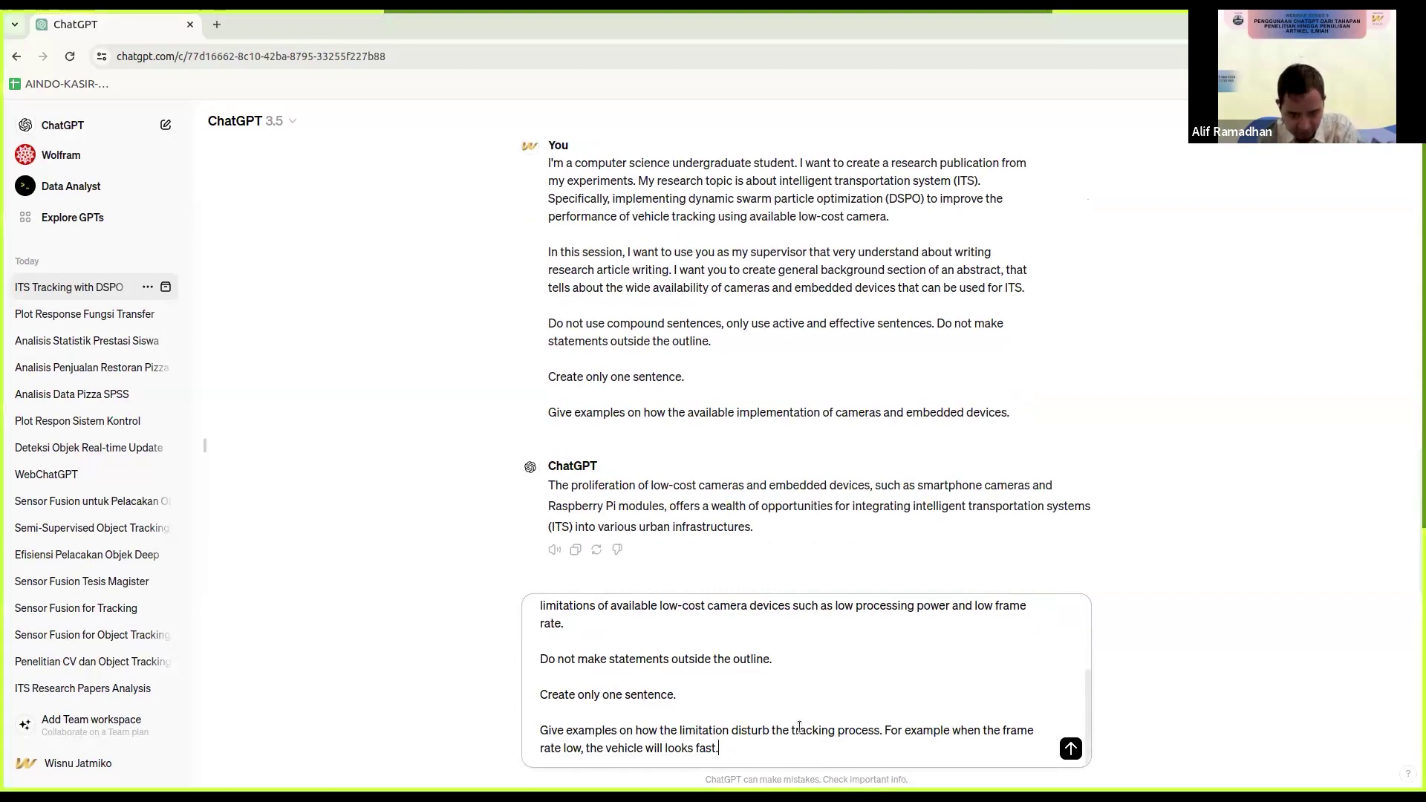
{"action": "left_click_drag", "start_coordinate": [719, 749], "coordinate": [541, 734]}
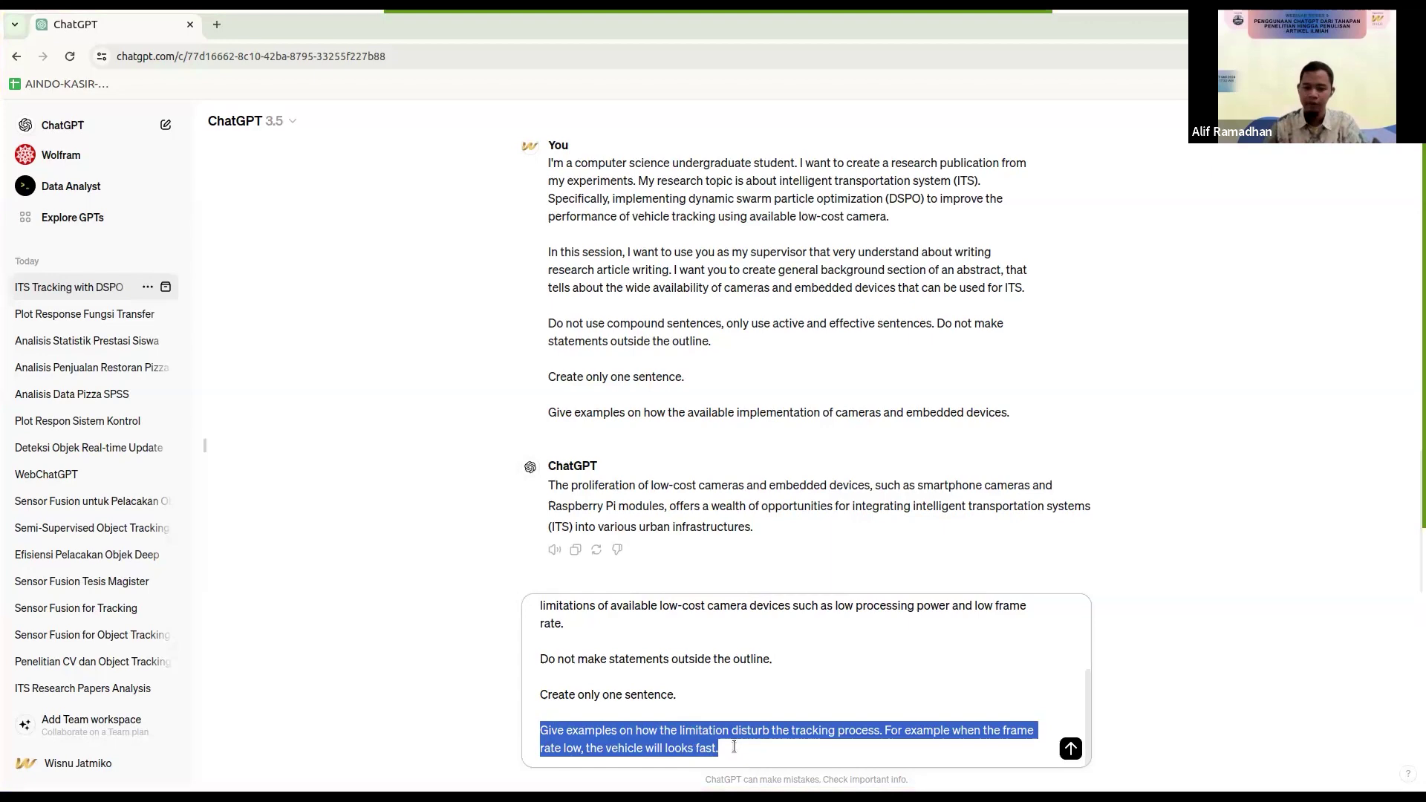
{"action": "scroll", "coordinate": [706, 702], "scroll_direction": "up", "scroll_amount": 2}
{"action": "scroll", "coordinate": [698, 691], "scroll_direction": "down", "scroll_amount": 2}
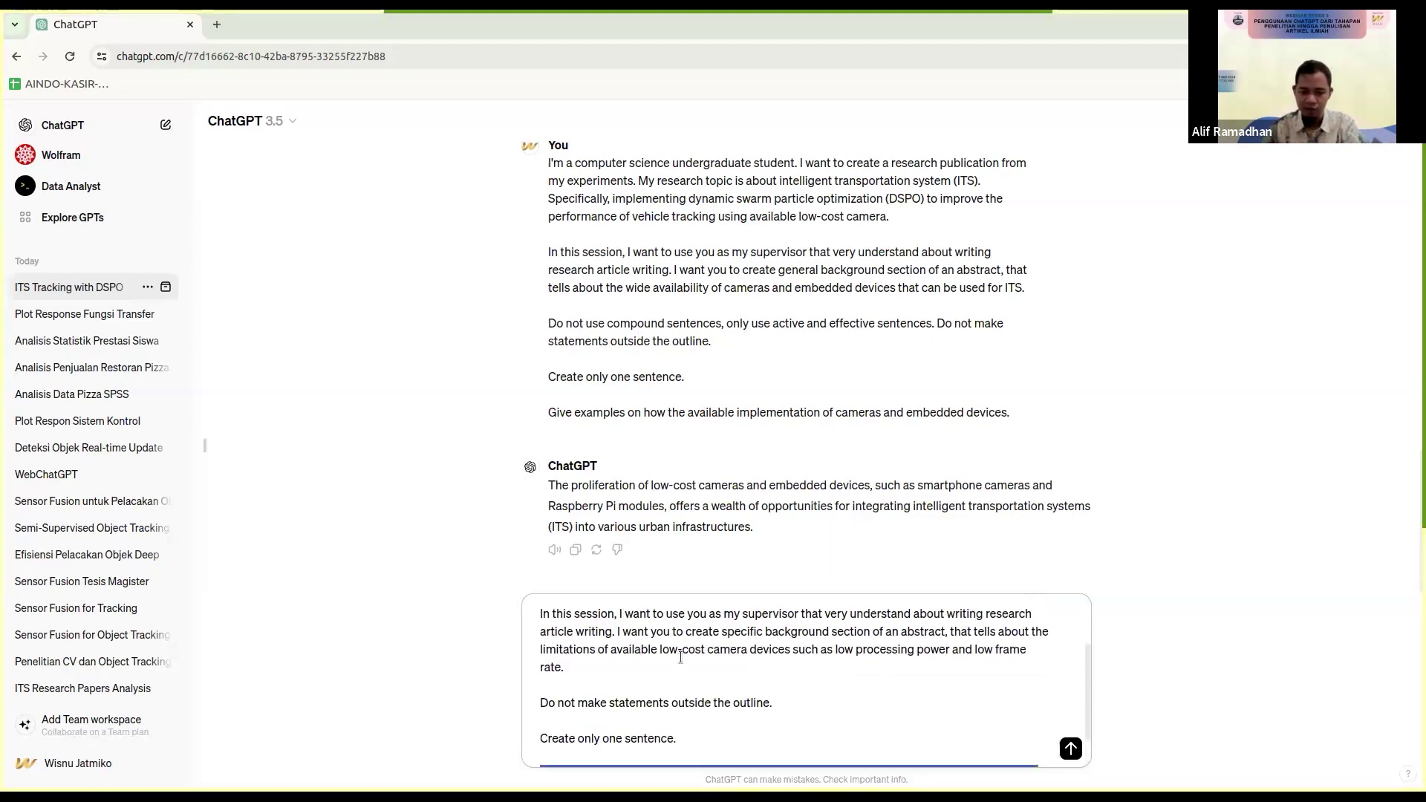
{"action": "scroll", "coordinate": [682, 657], "scroll_direction": "down", "scroll_amount": 1}
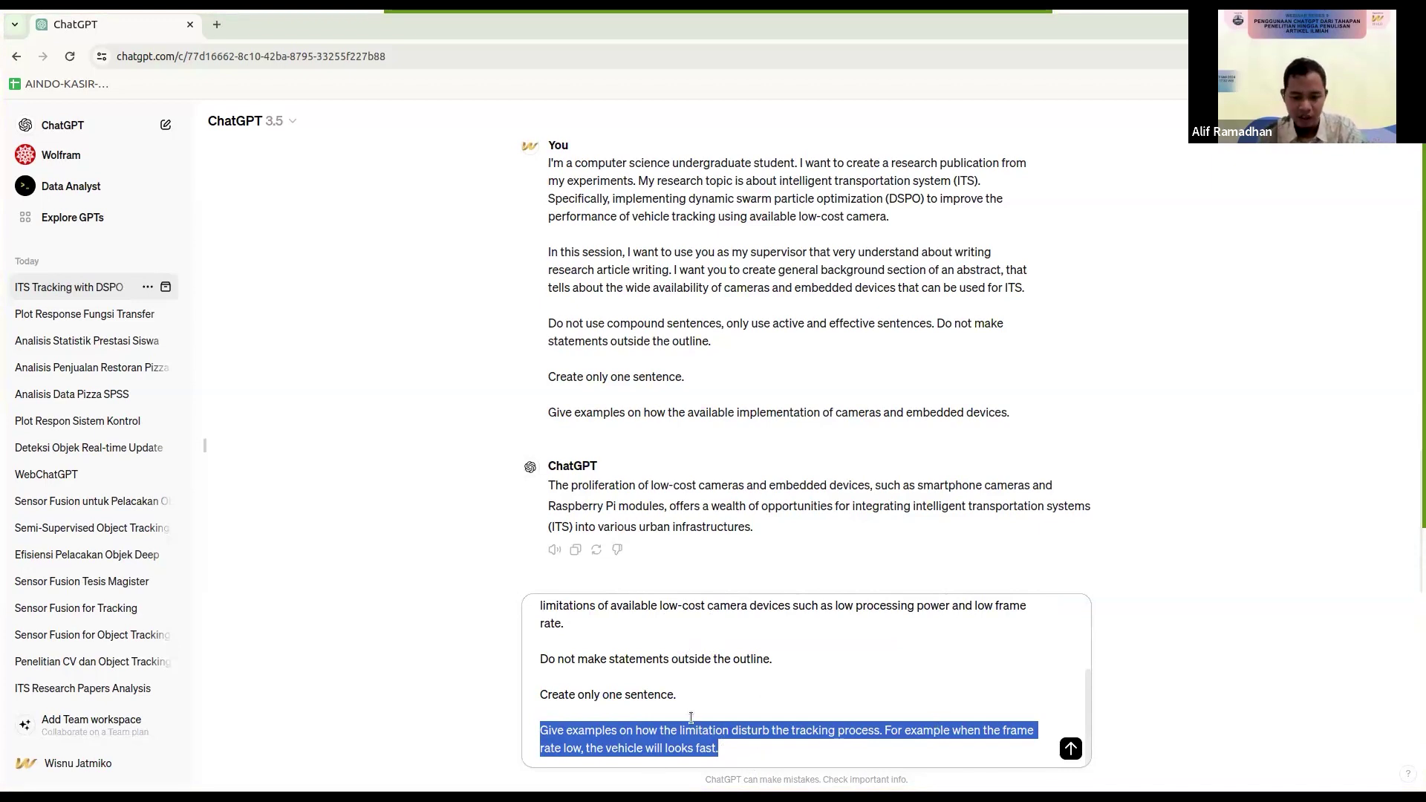
Step: Submit the specific background prompt and examine the generated sentence
{"action": "left_click", "coordinate": [736, 743]}
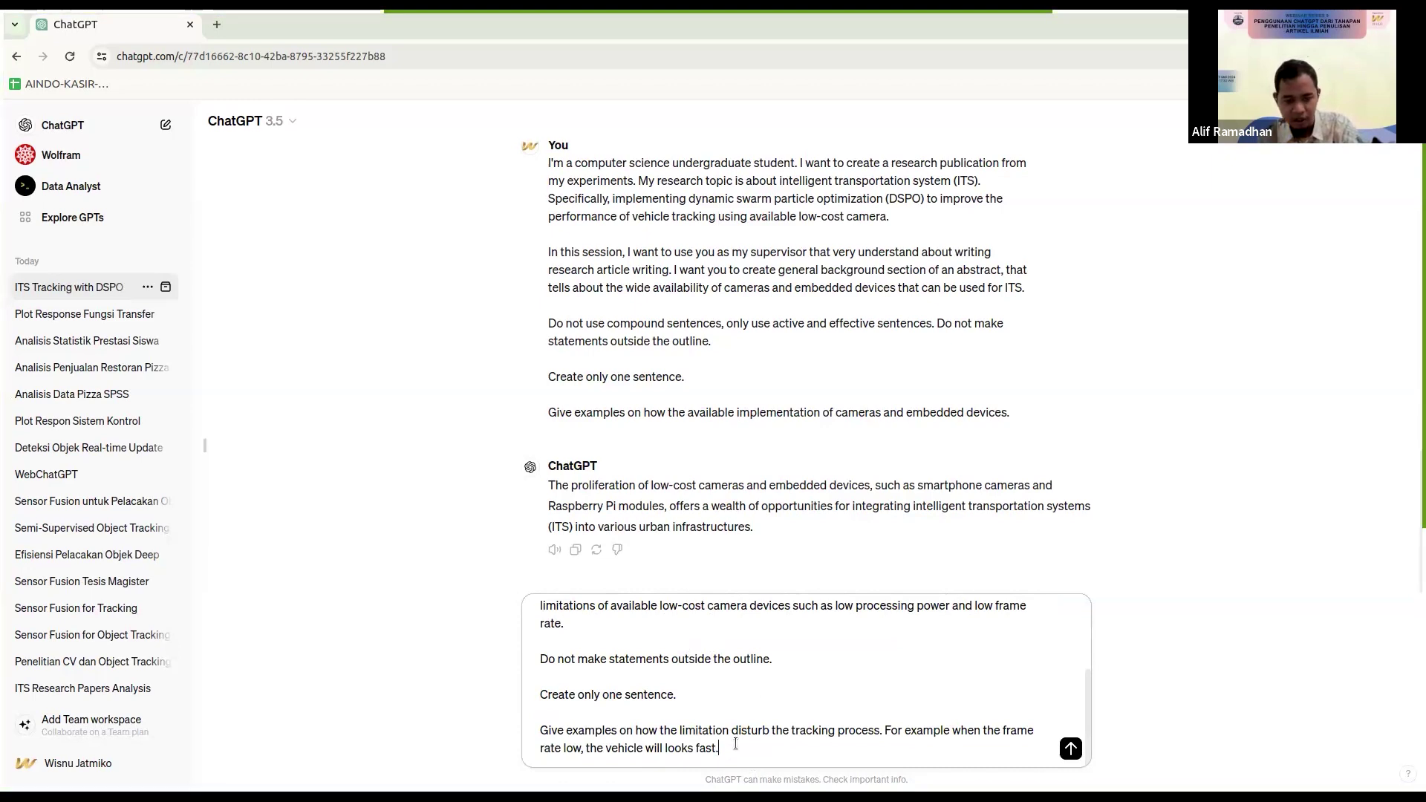
{"action": "key", "text": "Return"}
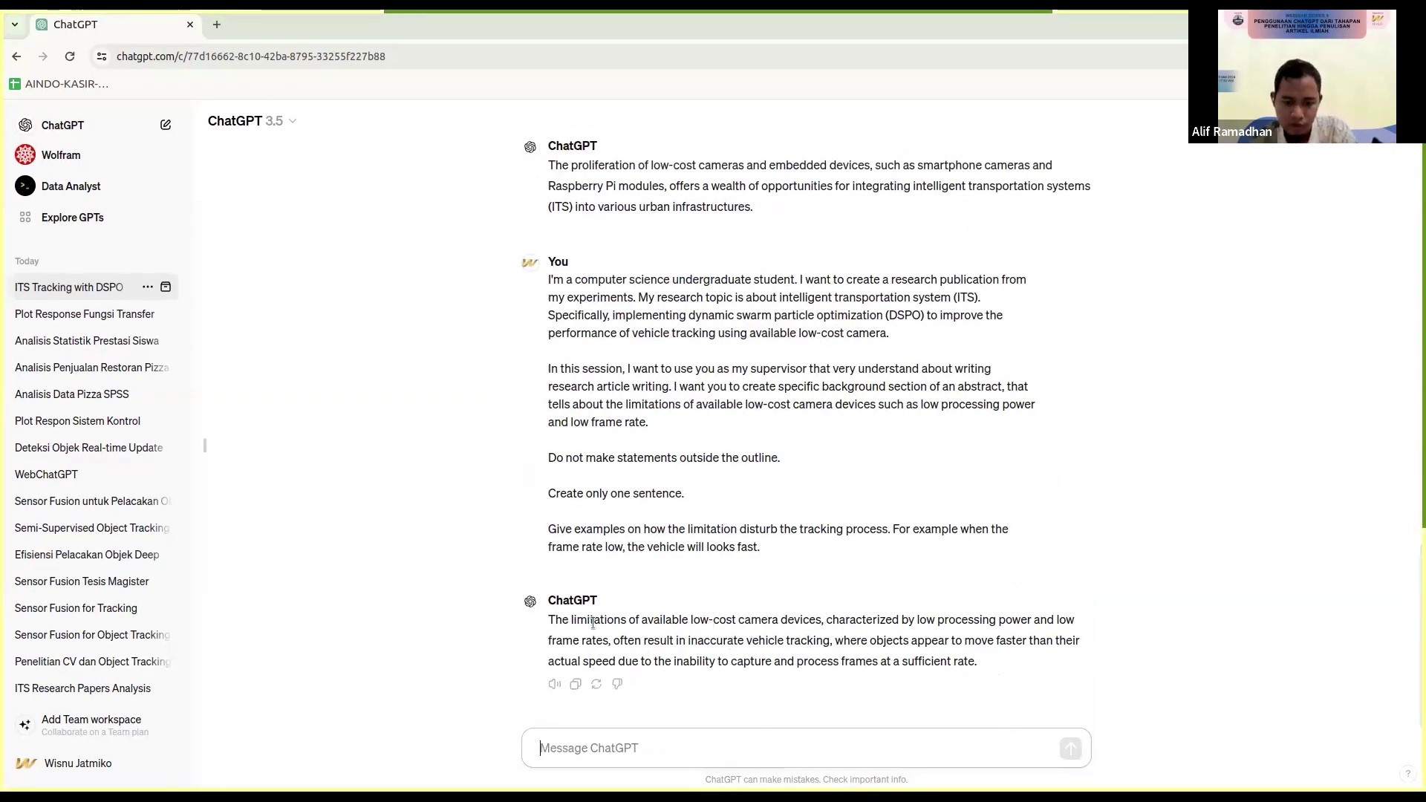
{"action": "left_click_drag", "start_coordinate": [549, 621], "coordinate": [959, 660]}
{"action": "left_click", "coordinate": [1002, 667]}
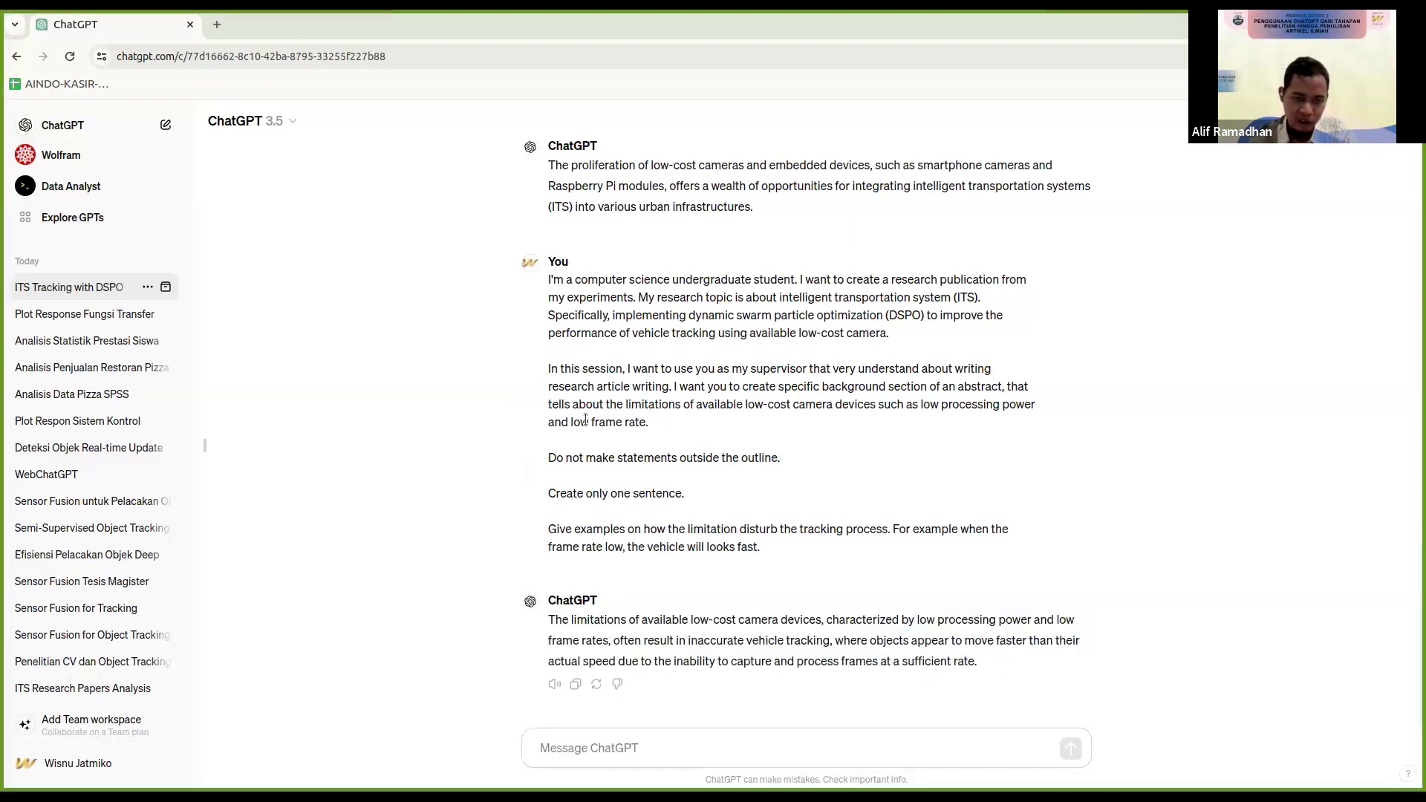
Step: Paste the prepared prompt for a one-sentence knowledge gap section on low-cost camera limitations making fast motion vehicle tracking challenging, and check its request
{"action": "left_click", "coordinate": [588, 748]}
{"action": "key", "text": "ctrl+v"}
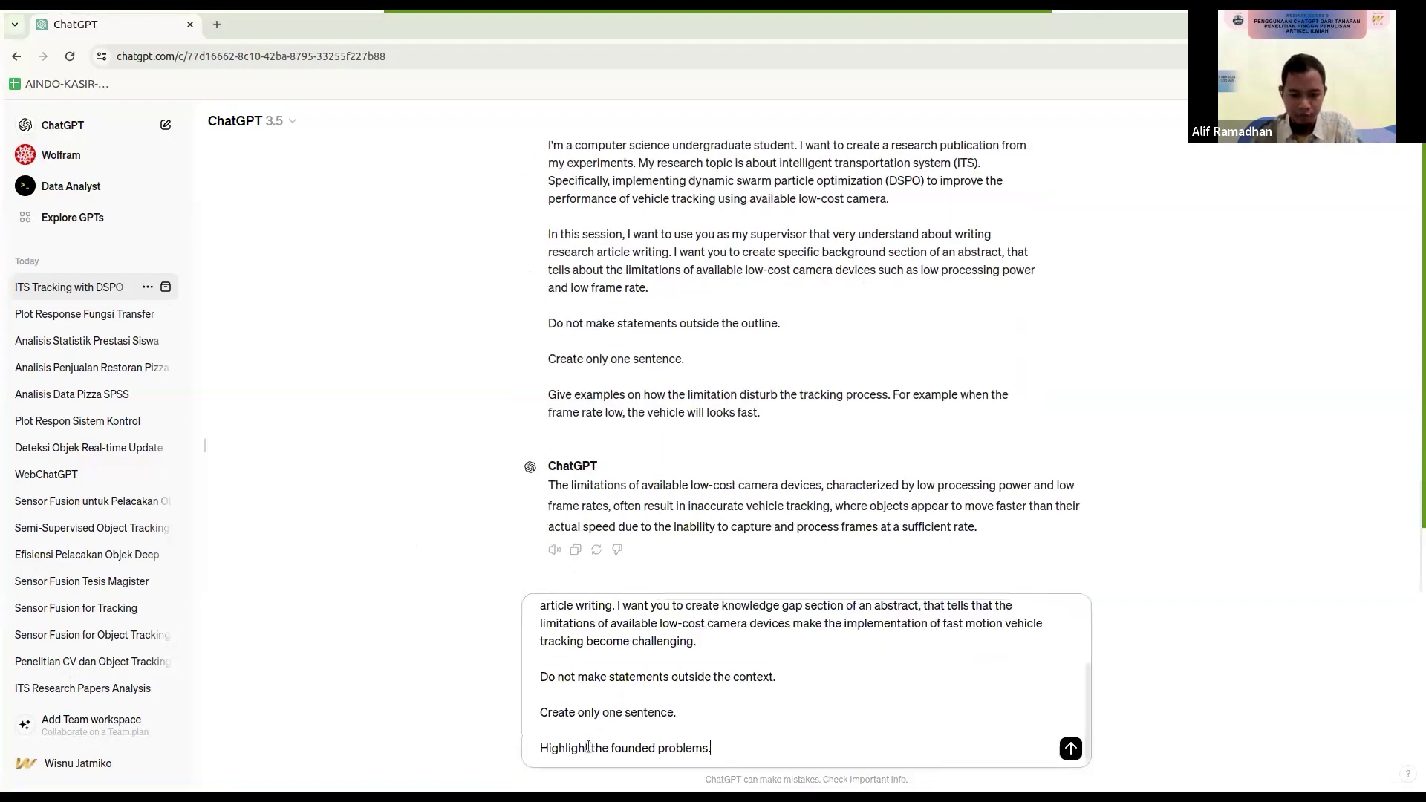
{"action": "scroll", "coordinate": [797, 671], "scroll_direction": "up", "scroll_amount": 3}
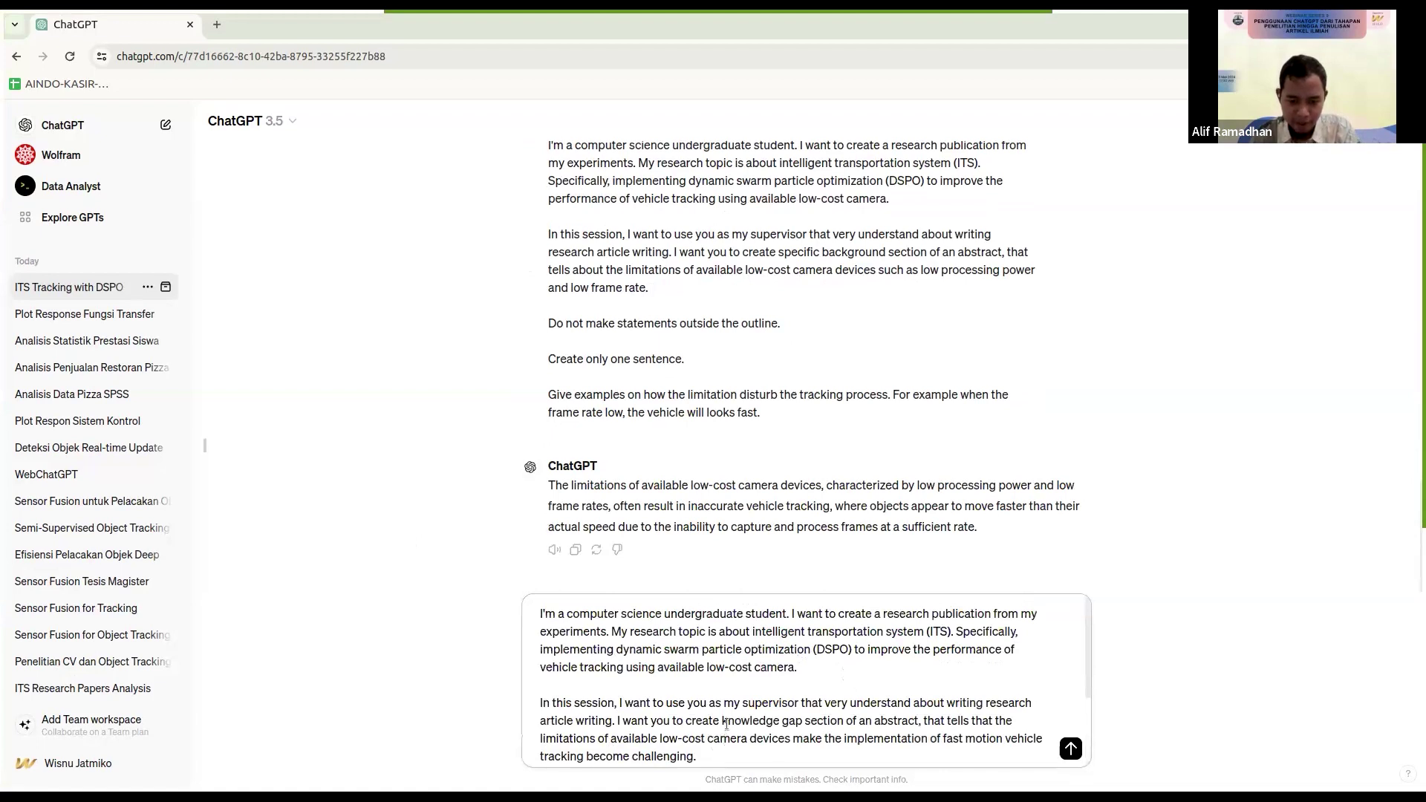
{"action": "left_click_drag", "start_coordinate": [684, 721], "coordinate": [932, 720]}
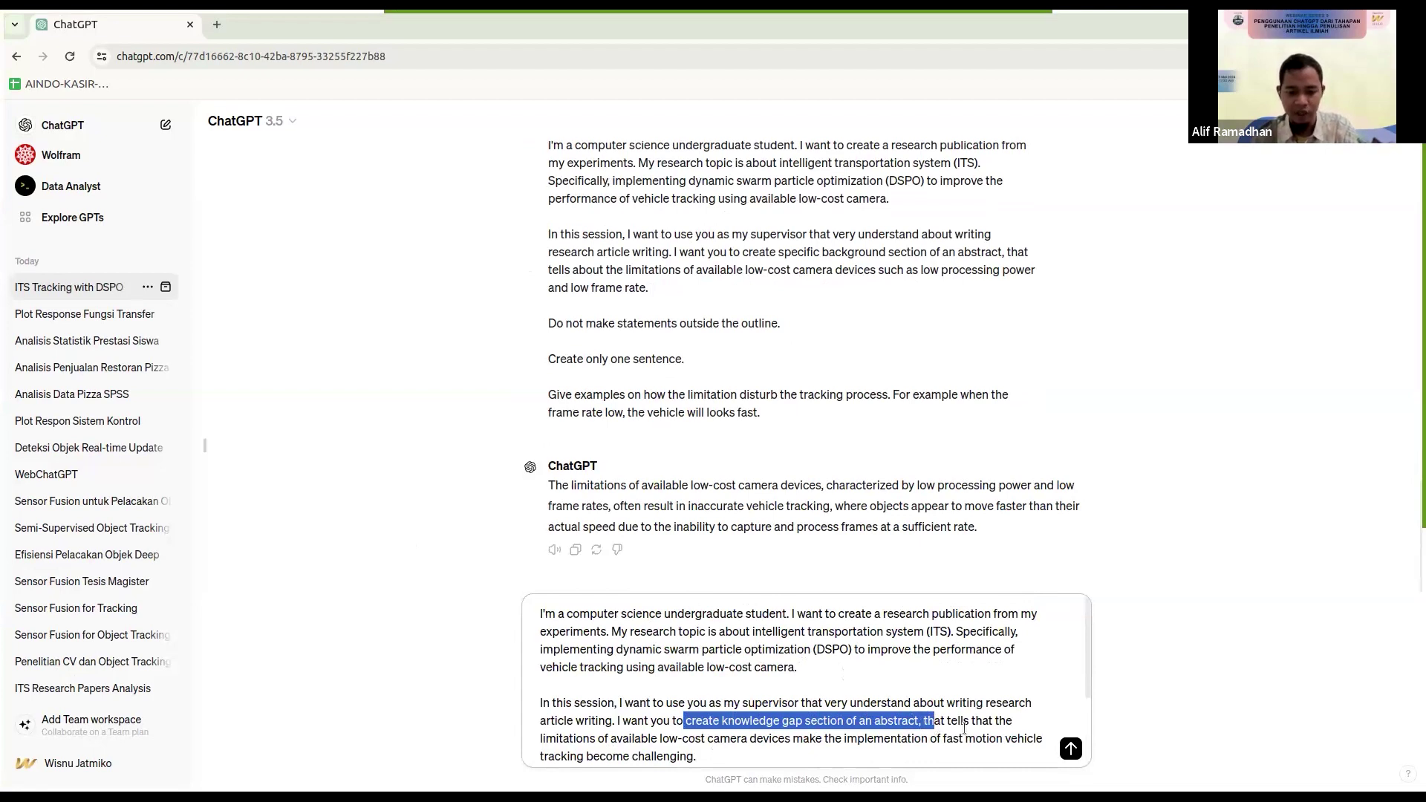
{"action": "scroll", "coordinate": [965, 727], "scroll_direction": "down", "scroll_amount": 1}
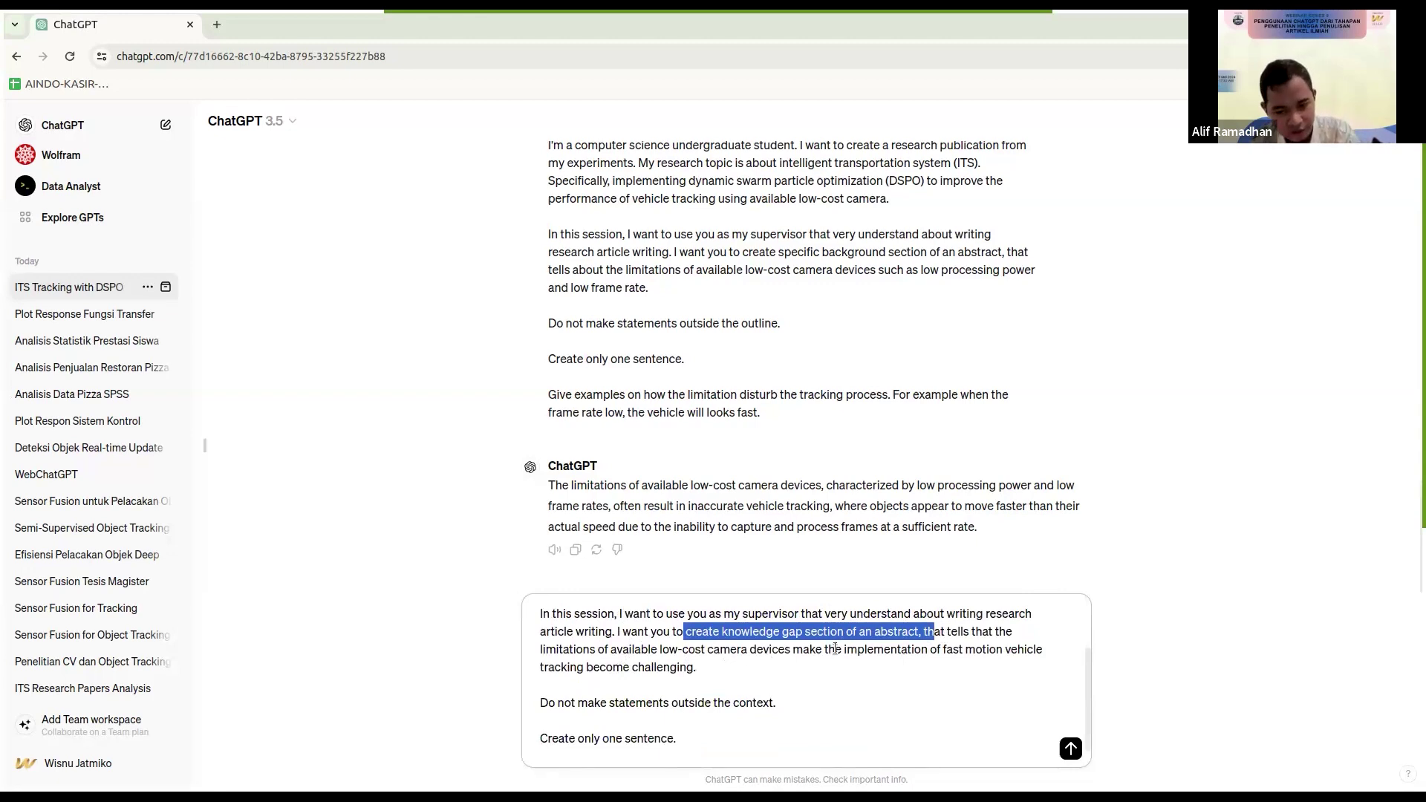
Step: Submit the knowledge gap prompt ending with "Highlight the founded problems." and examine the generated sentence
{"action": "left_click", "coordinate": [709, 658]}
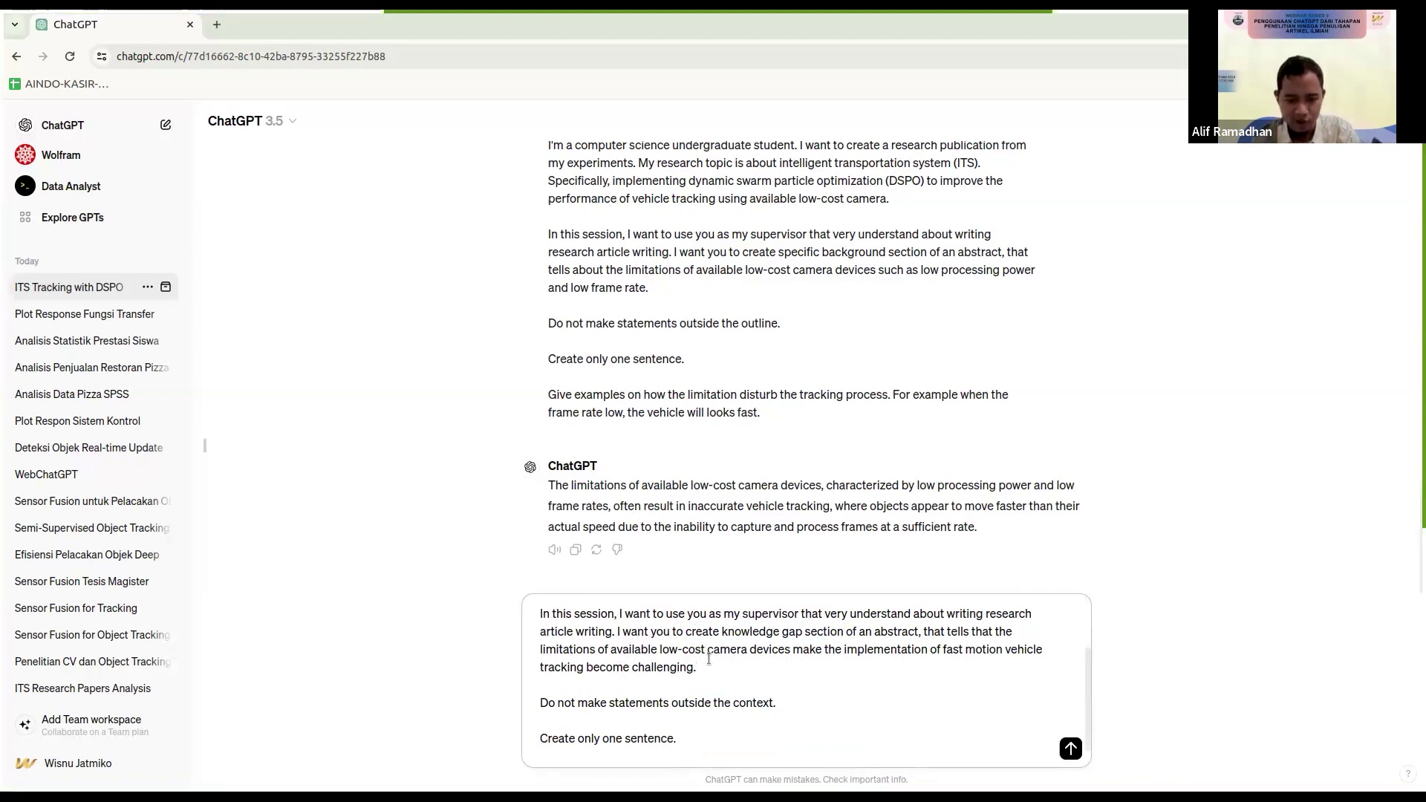
{"action": "type", "text": "Highlight the founded problems."}
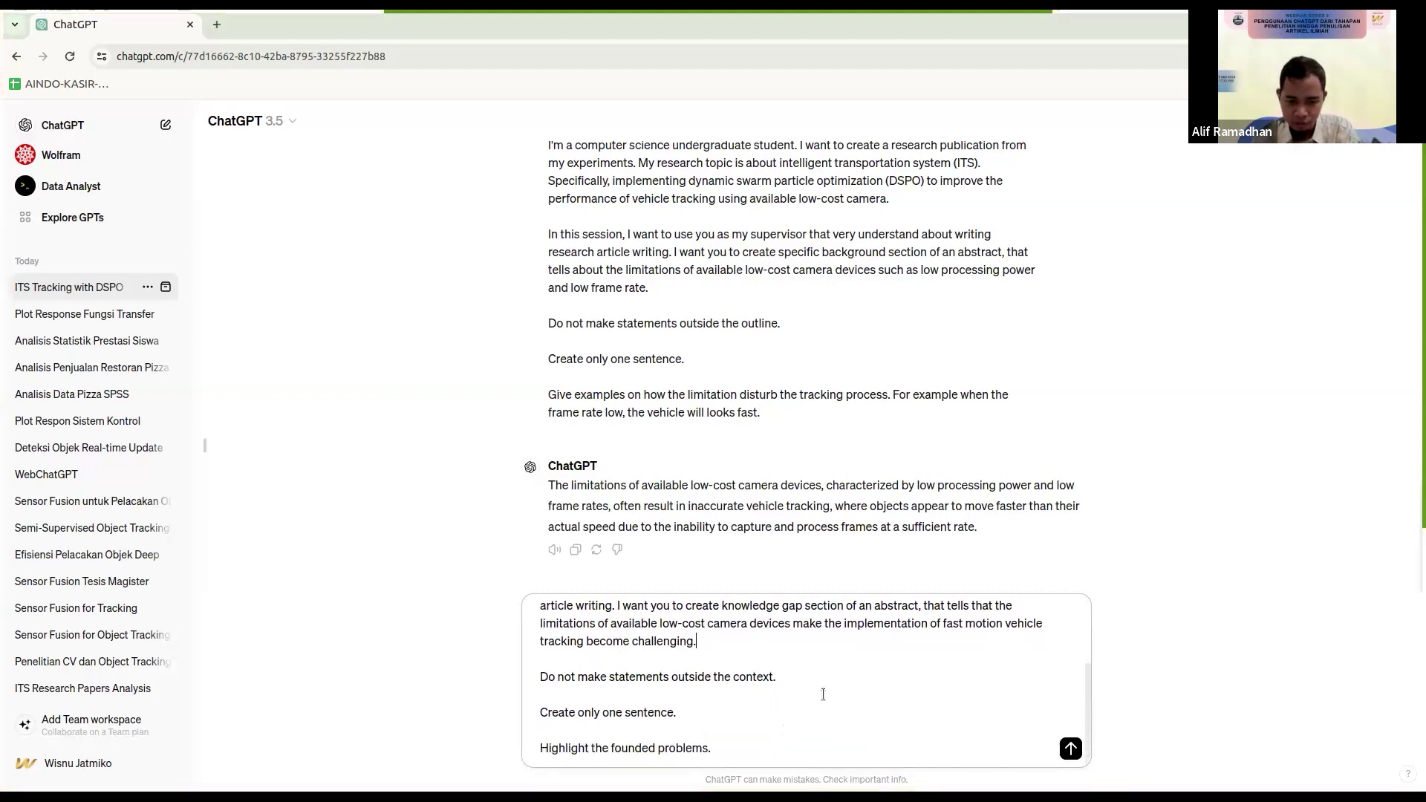
{"action": "key", "text": "Return"}
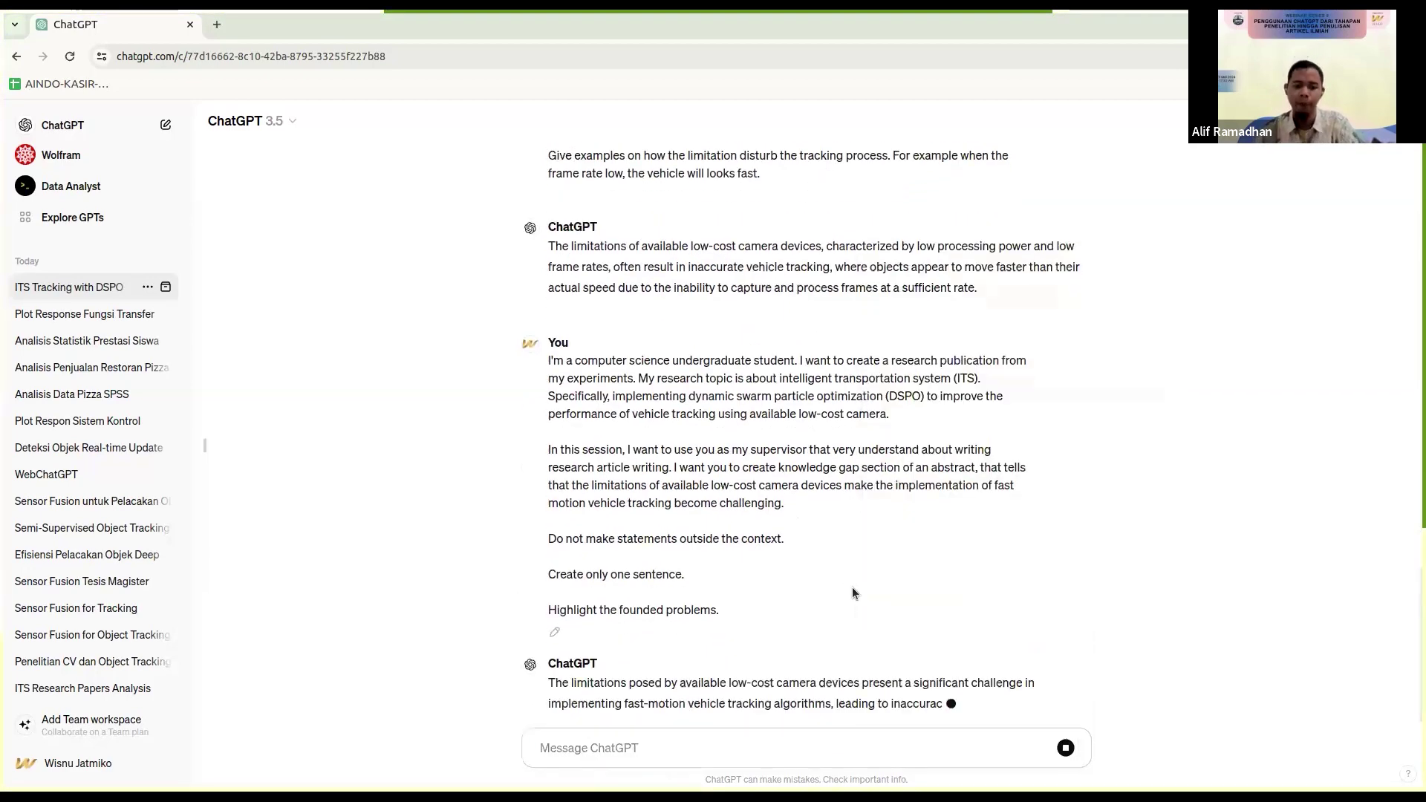
{"action": "left_click_drag", "start_coordinate": [756, 662], "coordinate": [549, 621]}
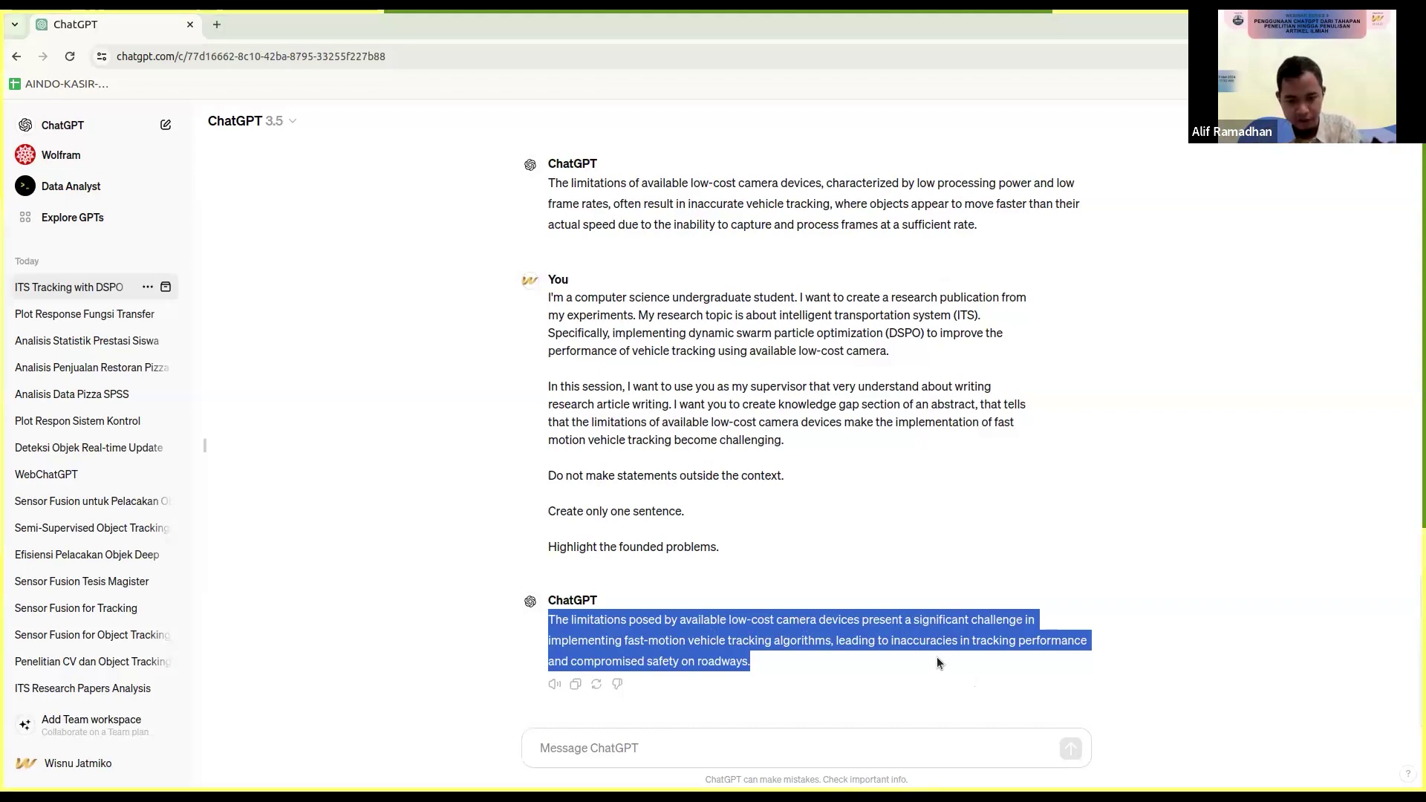
Step: Enter the prepared prompt for a one-sentence "here we show" section explaining the proposed DSPO method and its components in the message field
{"action": "key", "text": "alt+Tab"}
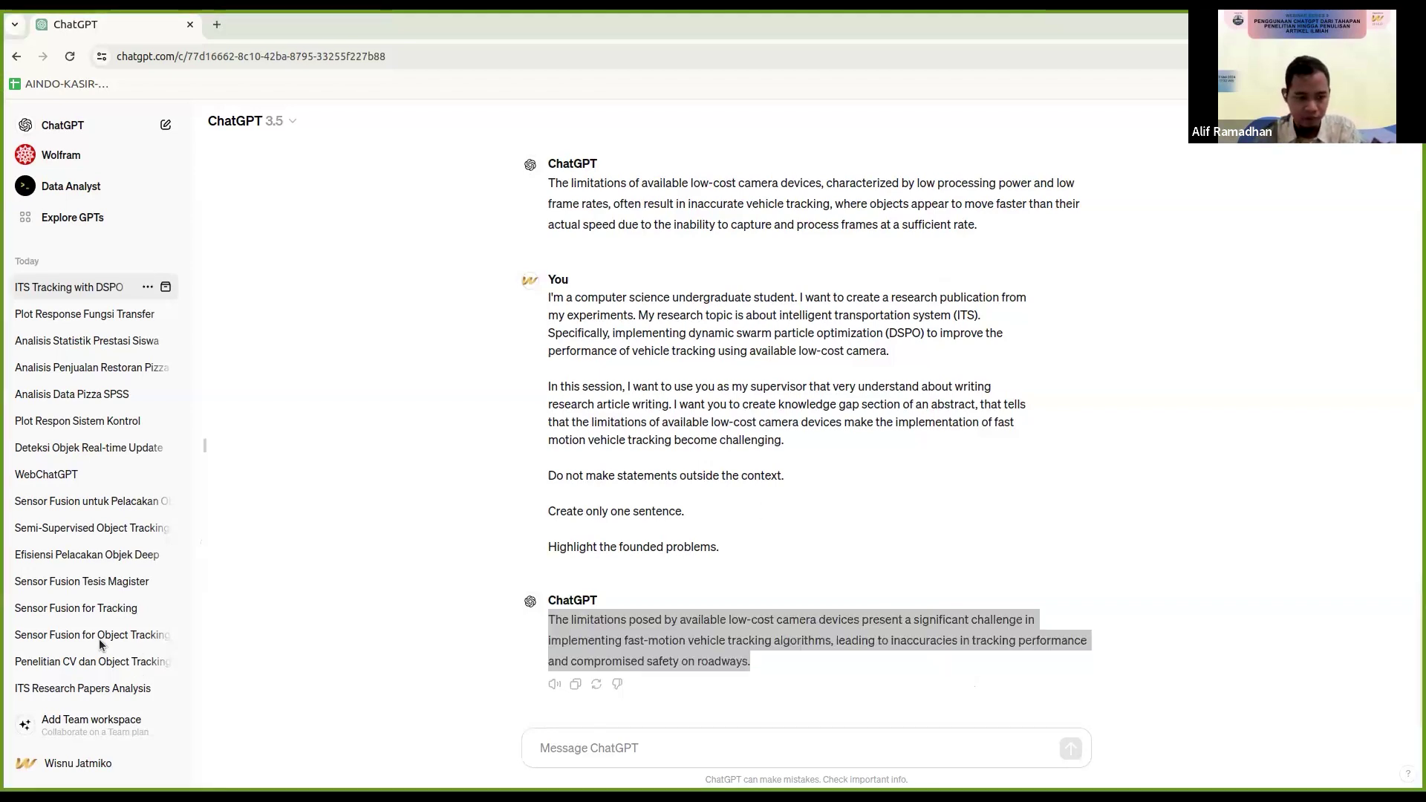
{"action": "key", "text": "alt+Tab"}
{"action": "left_click", "coordinate": [751, 745]}
{"action": "type", "text": "In this session, I want to use you as my supervisor that very understand about writing research article writing. I want you to create here we show section of an abstract, that explain about the proposed method, which is DSPO.  Do not make too long explanation.  Create only one sentence.  Explain about components of the DSPO."}
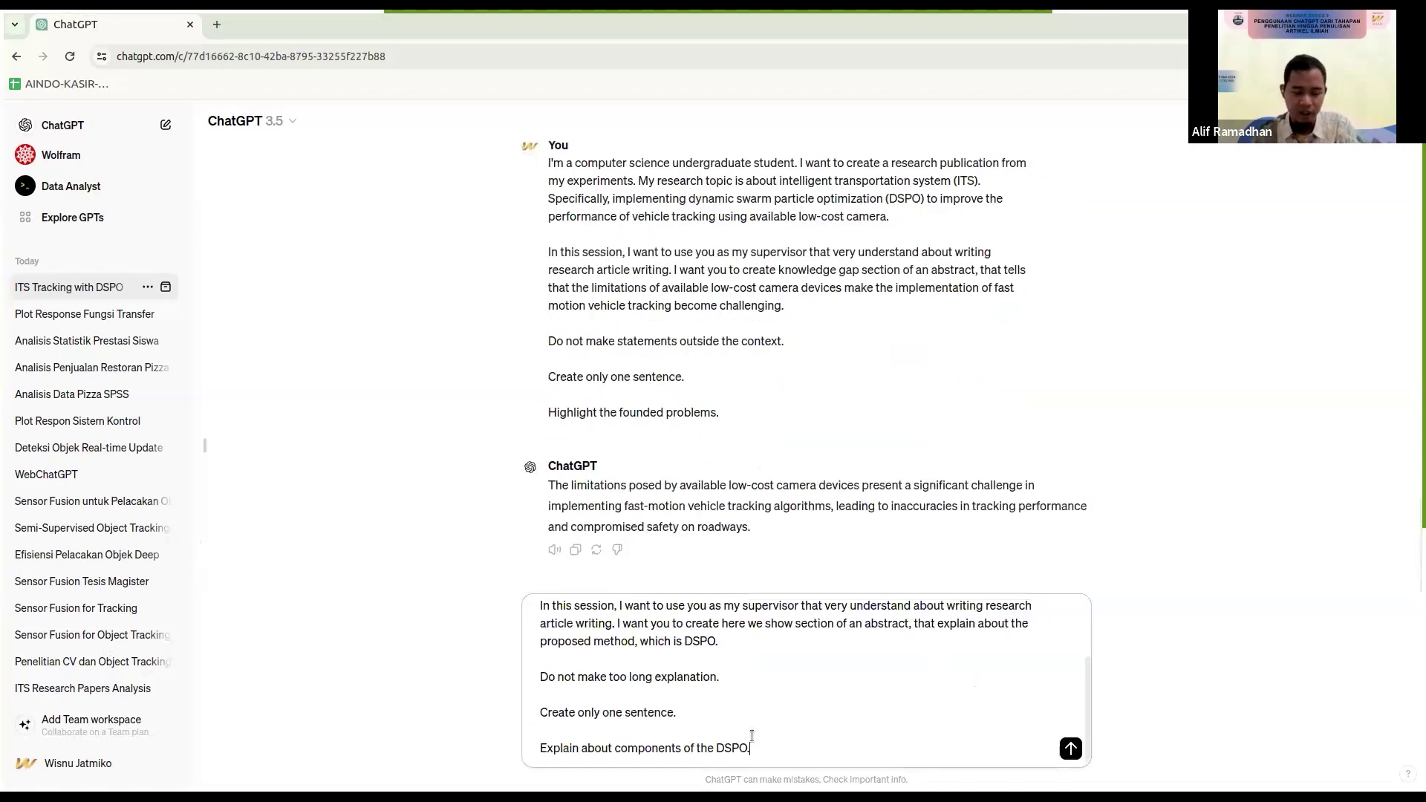
Step: Check the drafted prompt's request for a "here we show" section explaining DSPO, and submit it
{"action": "scroll", "coordinate": [732, 738], "scroll_direction": "up", "scroll_amount": 2}
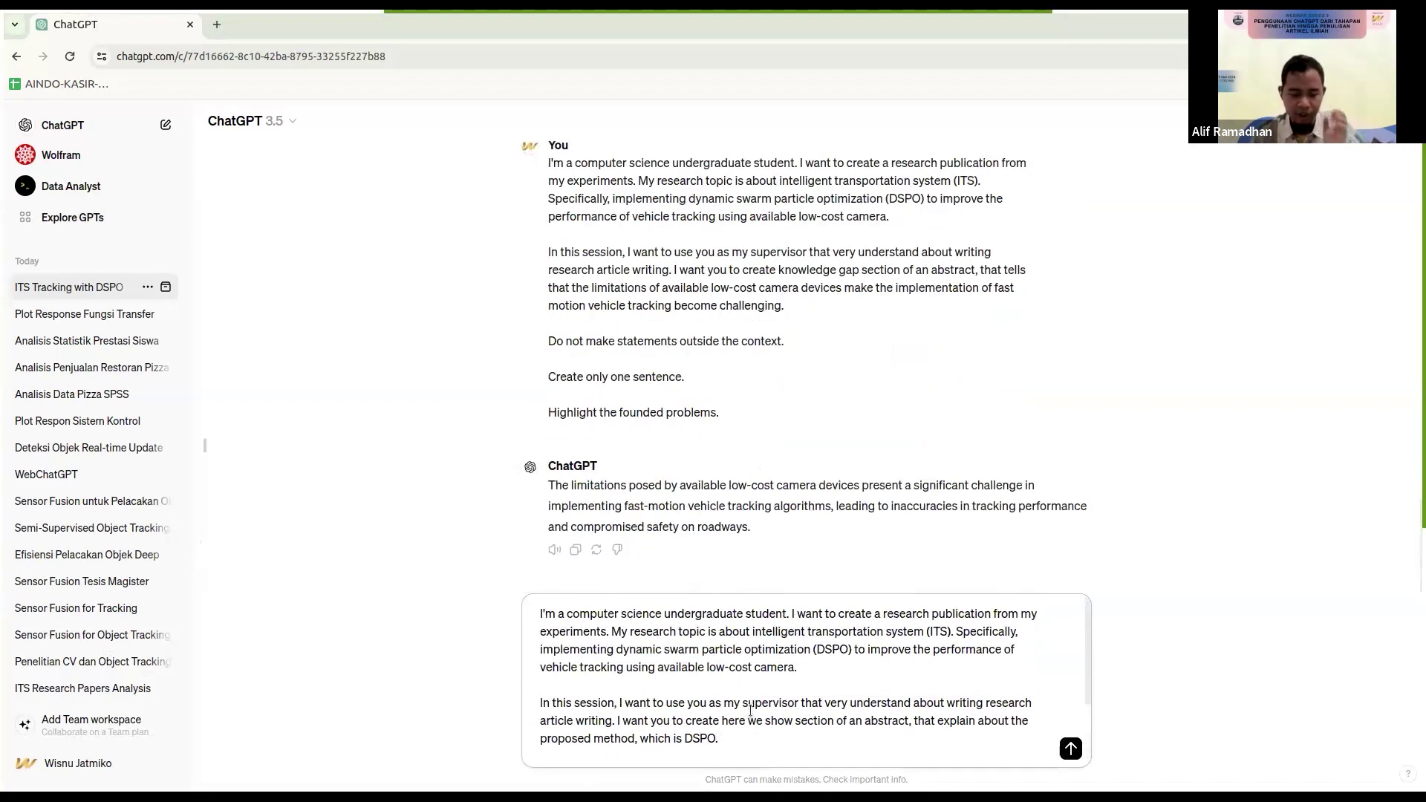
{"action": "left_click", "coordinate": [700, 739]}
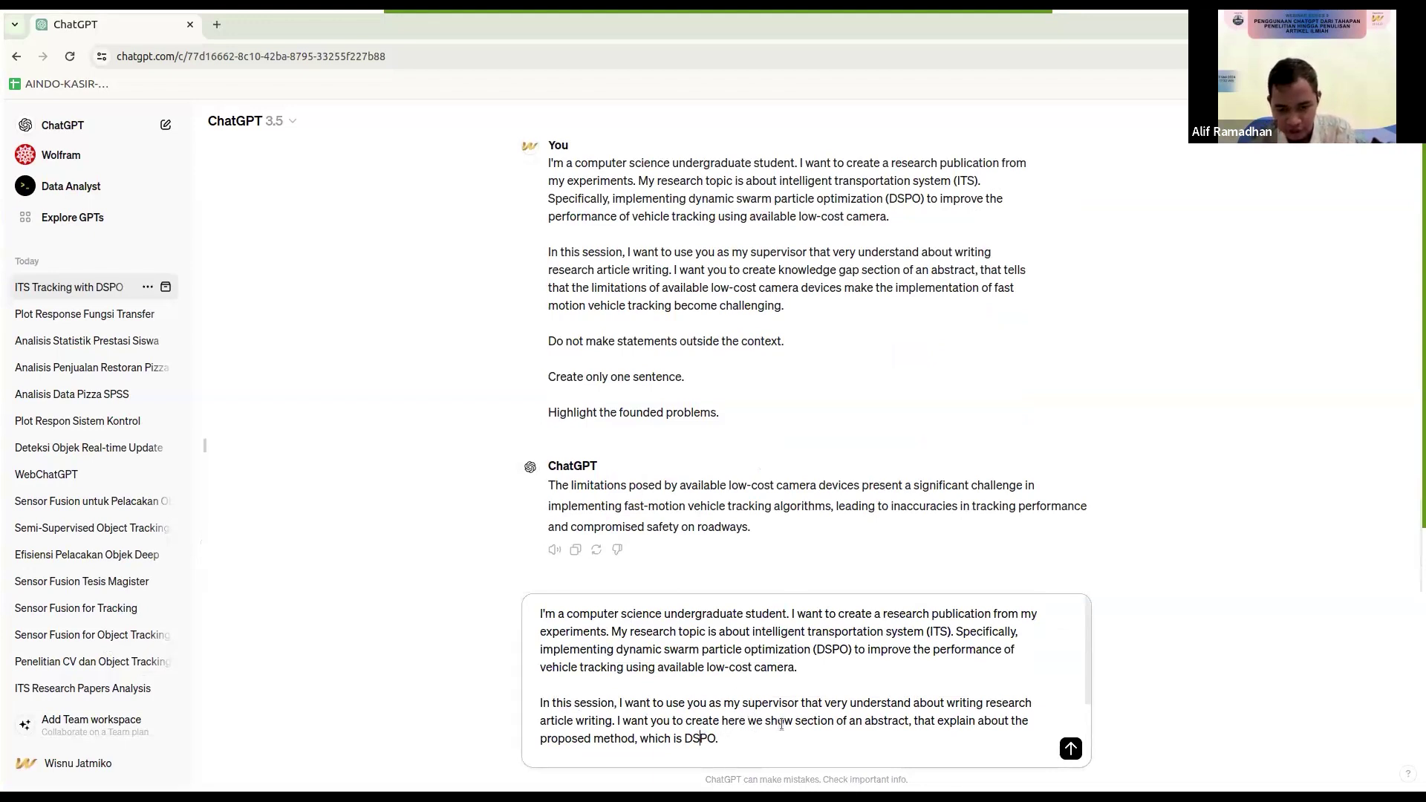
{"action": "left_click_drag", "start_coordinate": [698, 718], "coordinate": [721, 738]}
{"action": "scroll", "coordinate": [761, 708], "scroll_direction": "down", "scroll_amount": 2}
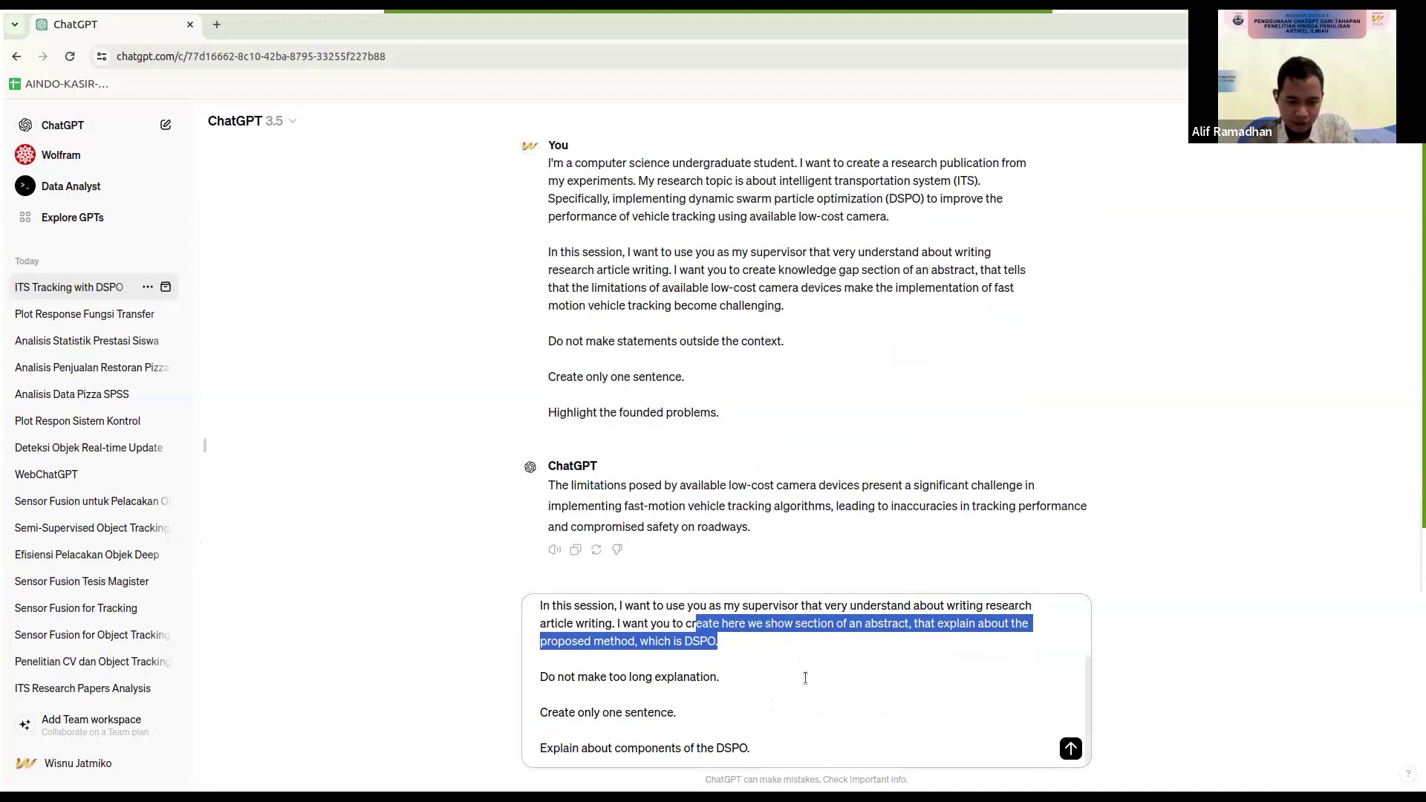
{"action": "scroll", "coordinate": [811, 676], "scroll_direction": "up", "scroll_amount": 3}
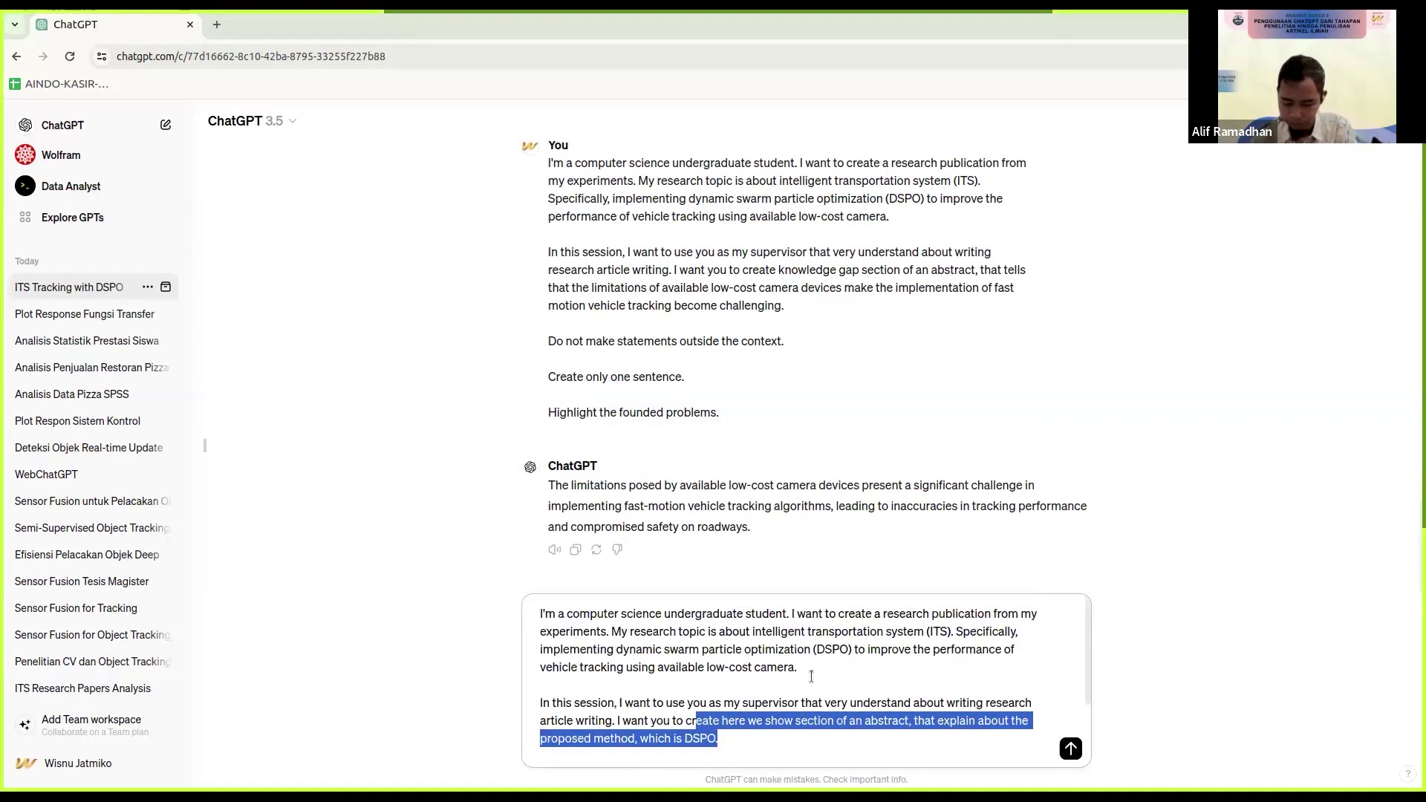
{"action": "key", "text": "Return"}
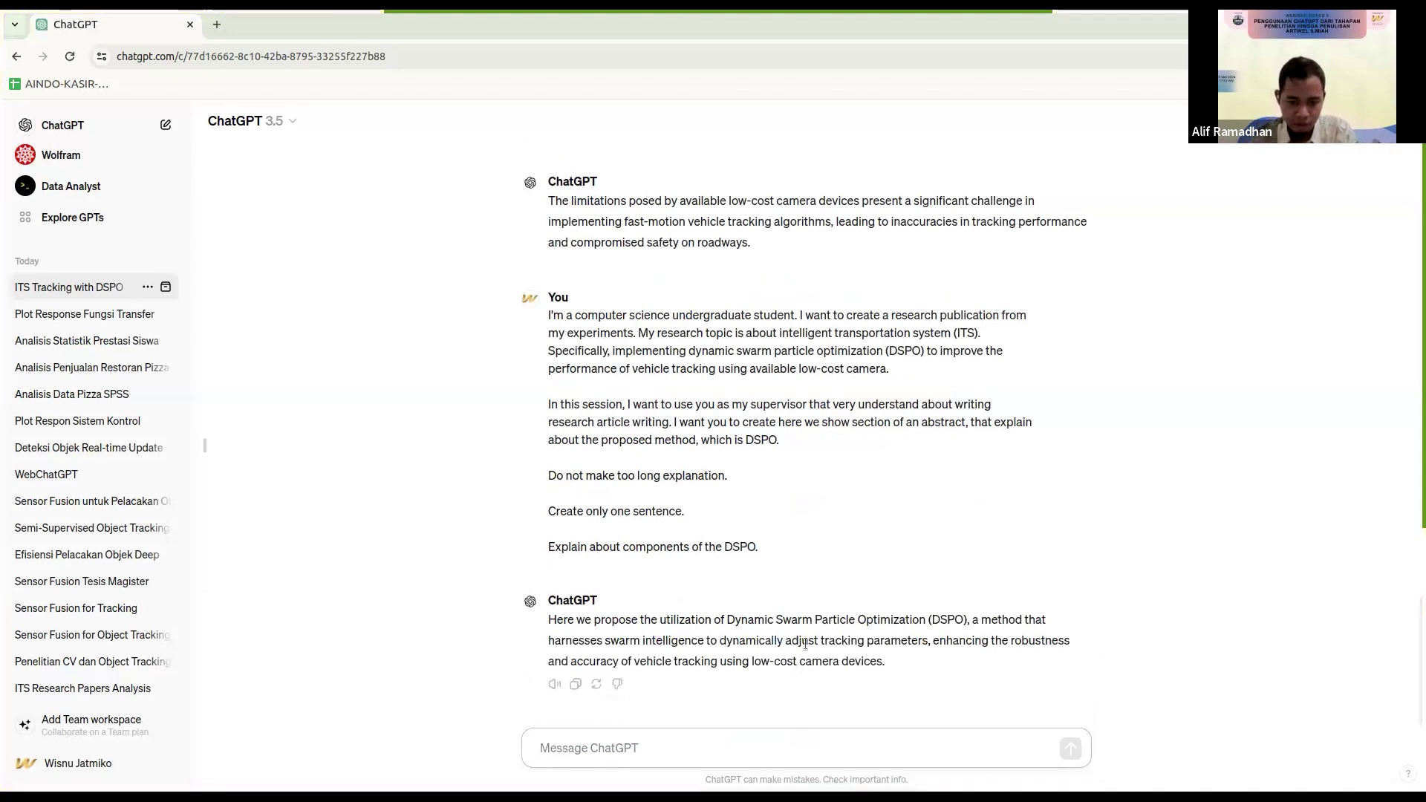
Step: Examine the generated "here we show" sentence and how it describes the DSPO method
{"action": "left_click_drag", "start_coordinate": [981, 620], "coordinate": [905, 641]}
{"action": "left_click", "coordinate": [831, 651]}
{"action": "left_click", "coordinate": [988, 668]}
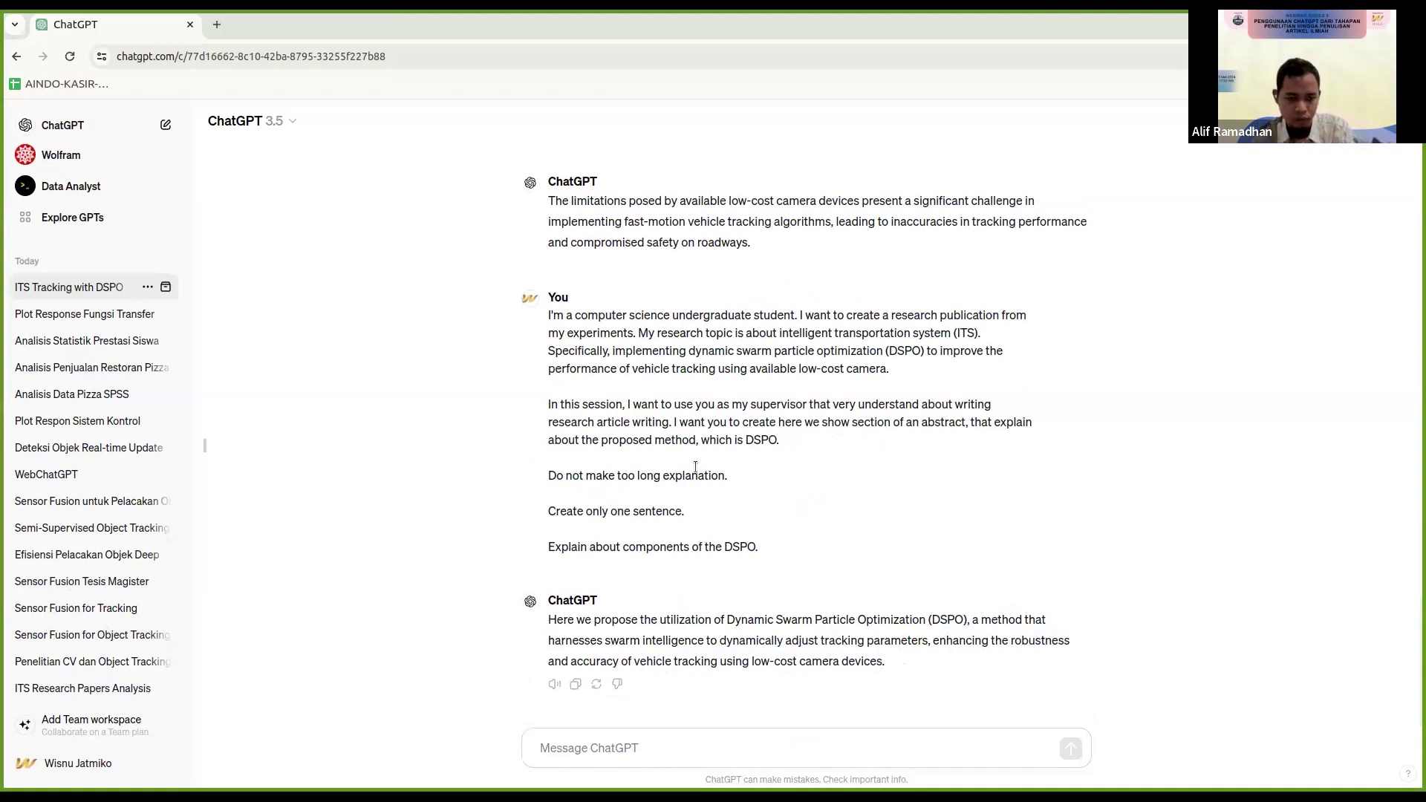
Step: Paste the prepared prompt for a three-sentence result section with precision of 0.896 and success rate of 0.755, and read it through
{"action": "left_click", "coordinate": [676, 749]}
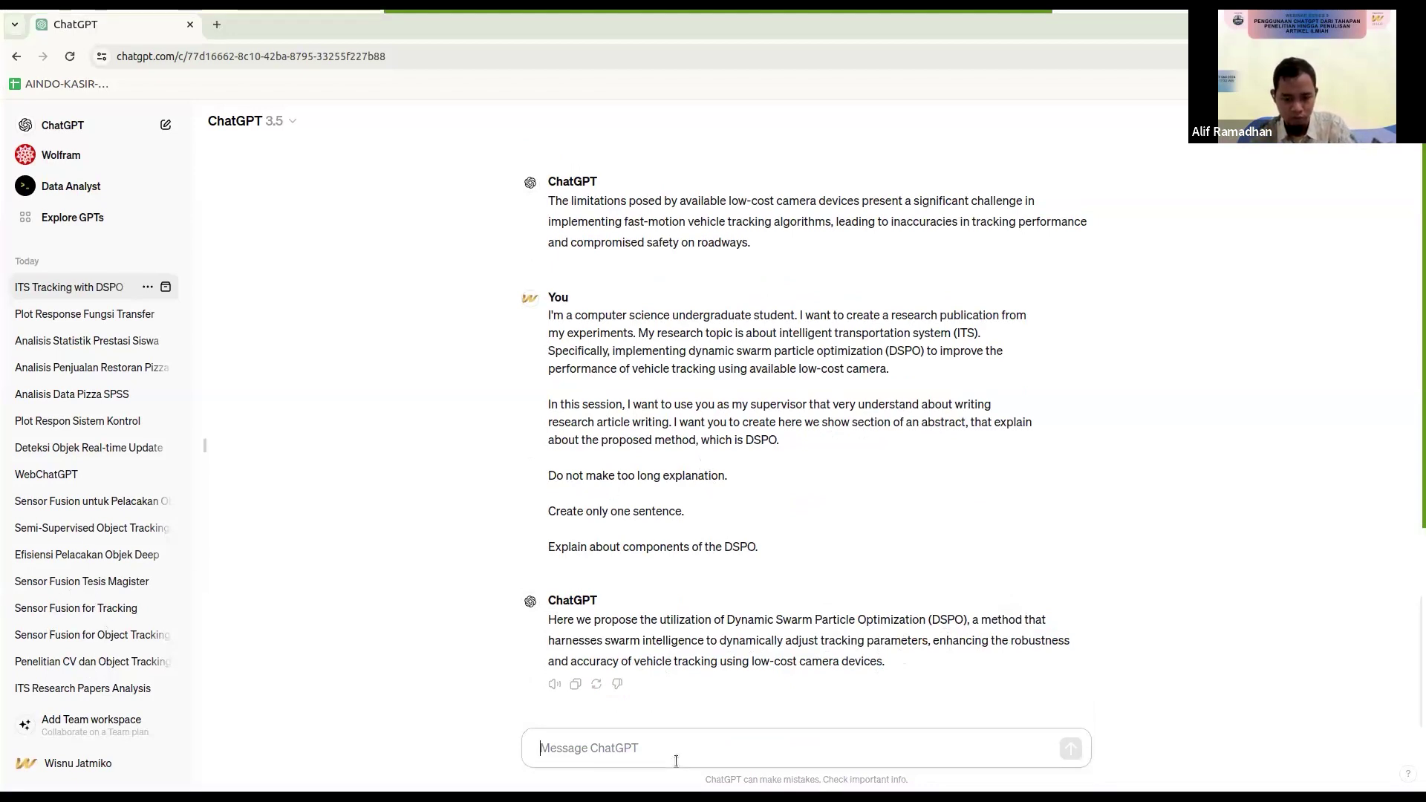
{"action": "key", "text": "ctrl+v"}
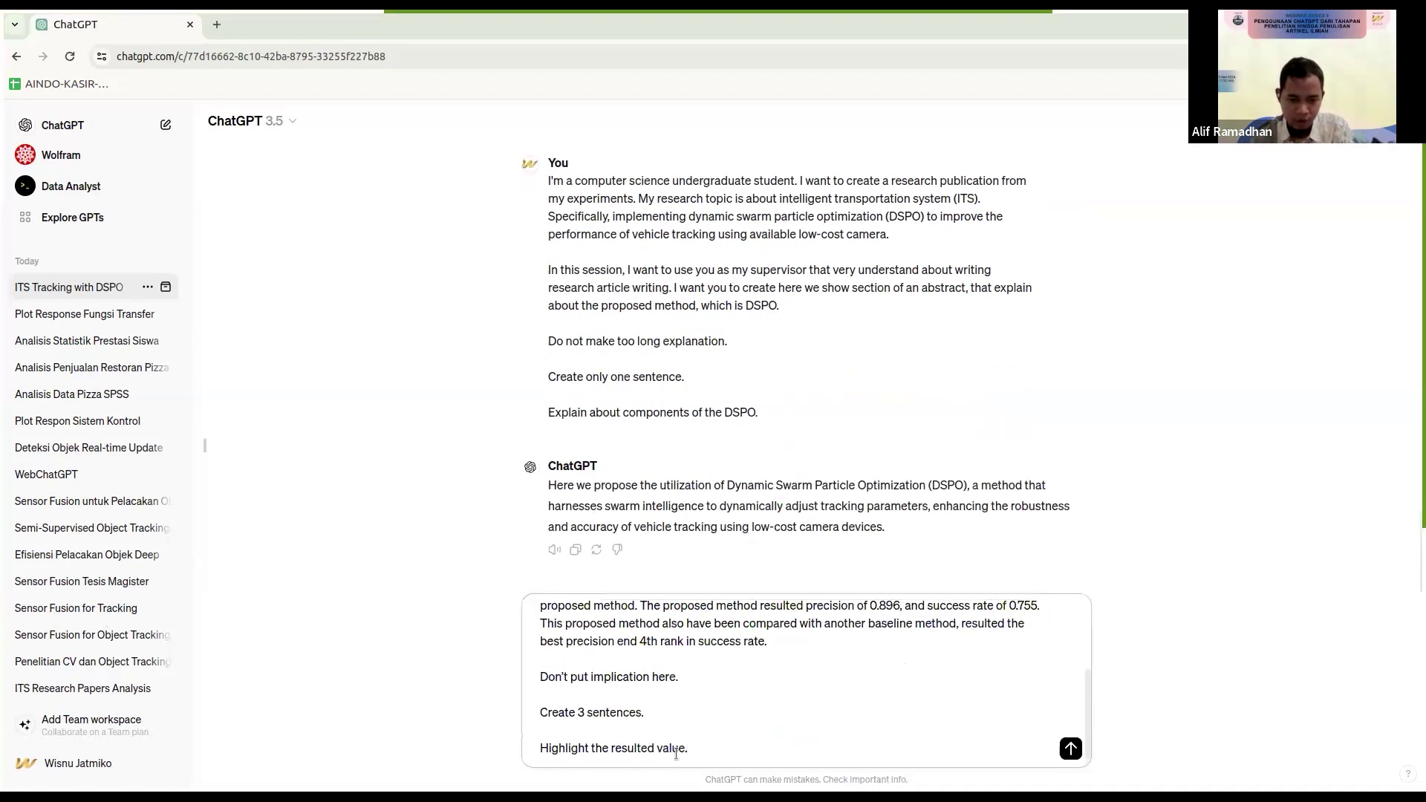
{"action": "scroll", "coordinate": [728, 713], "scroll_direction": "up", "scroll_amount": 3}
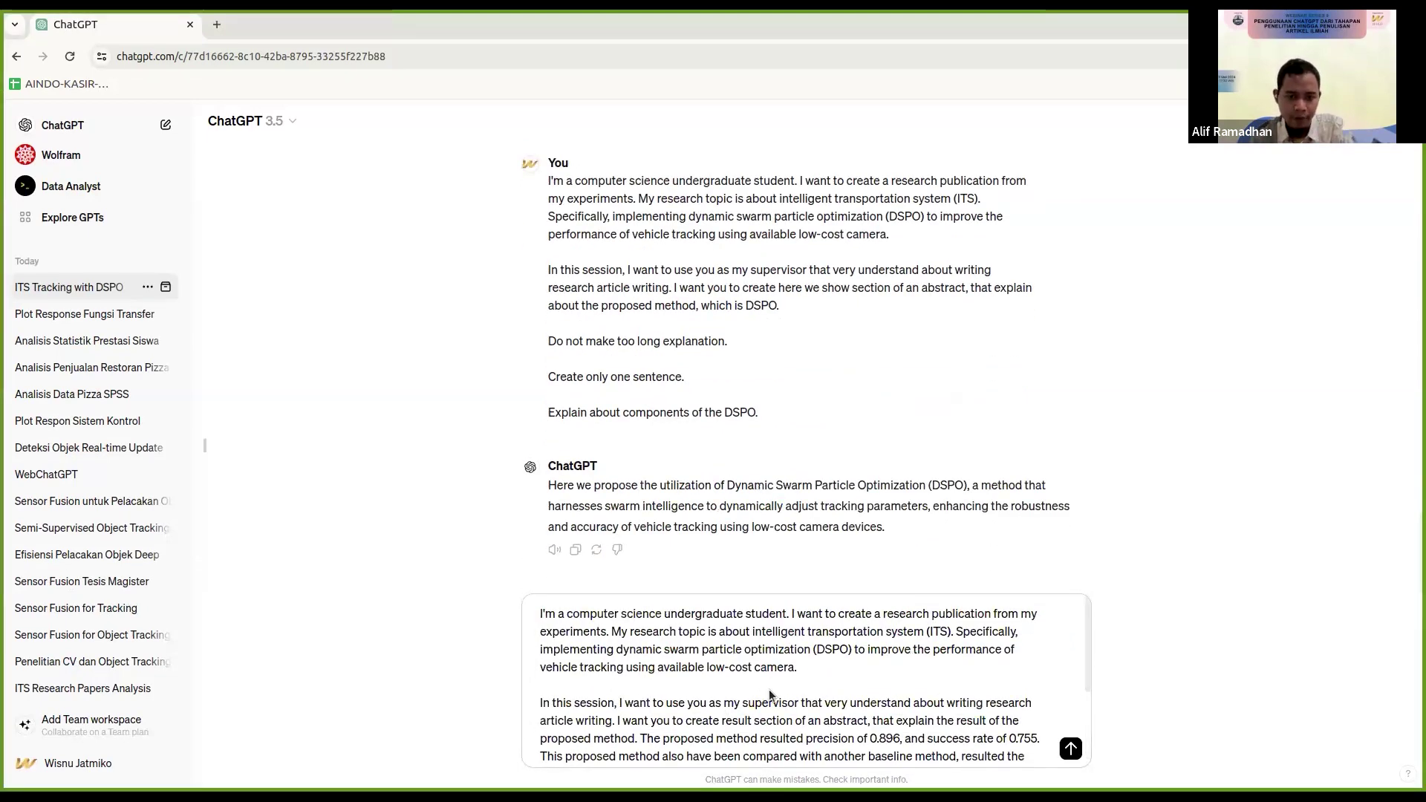
{"action": "scroll", "coordinate": [770, 690], "scroll_direction": "down", "scroll_amount": 3}
{"action": "scroll", "coordinate": [771, 690], "scroll_direction": "up", "scroll_amount": 2}
{"action": "scroll", "coordinate": [774, 689], "scroll_direction": "down", "scroll_amount": 2}
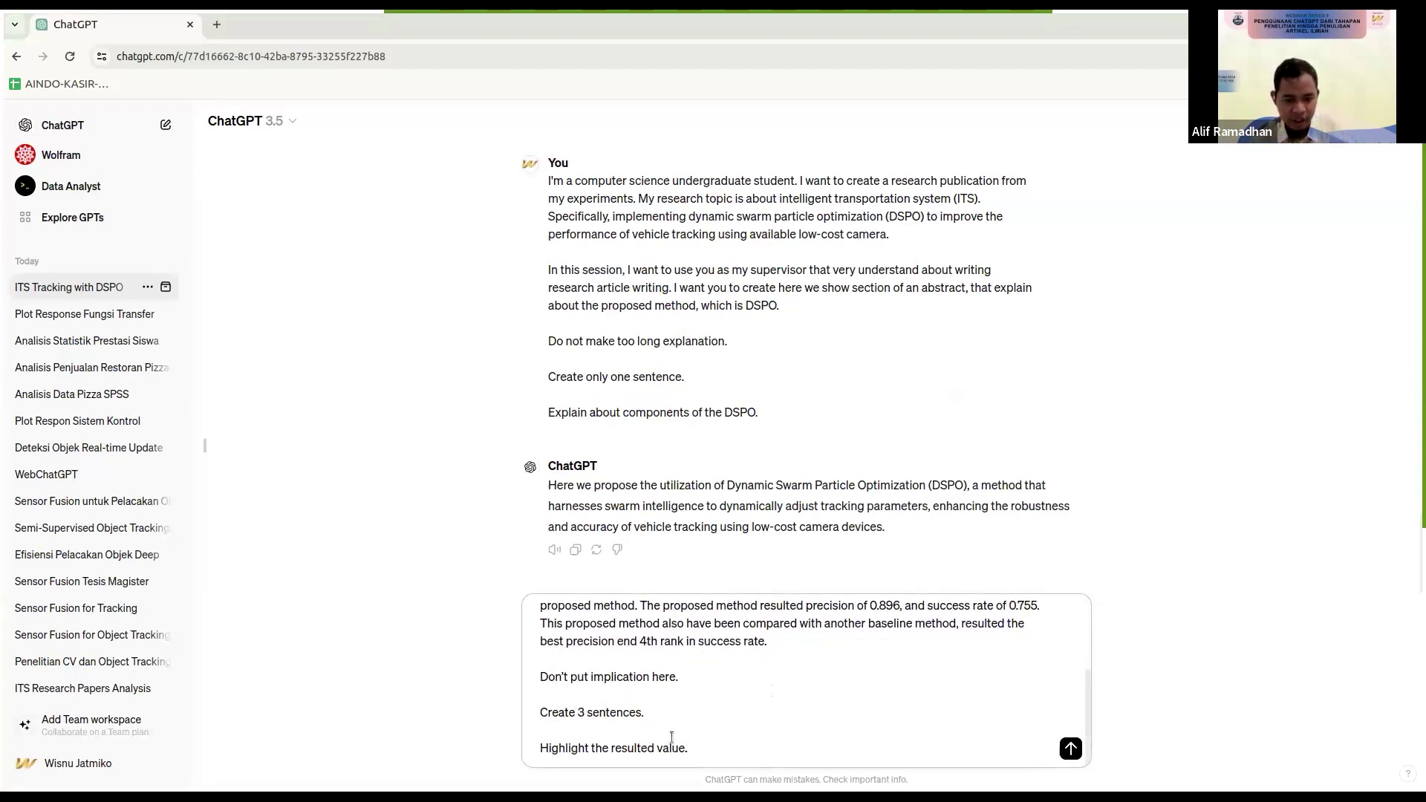
{"action": "scroll", "coordinate": [633, 702], "scroll_direction": "up", "scroll_amount": 2}
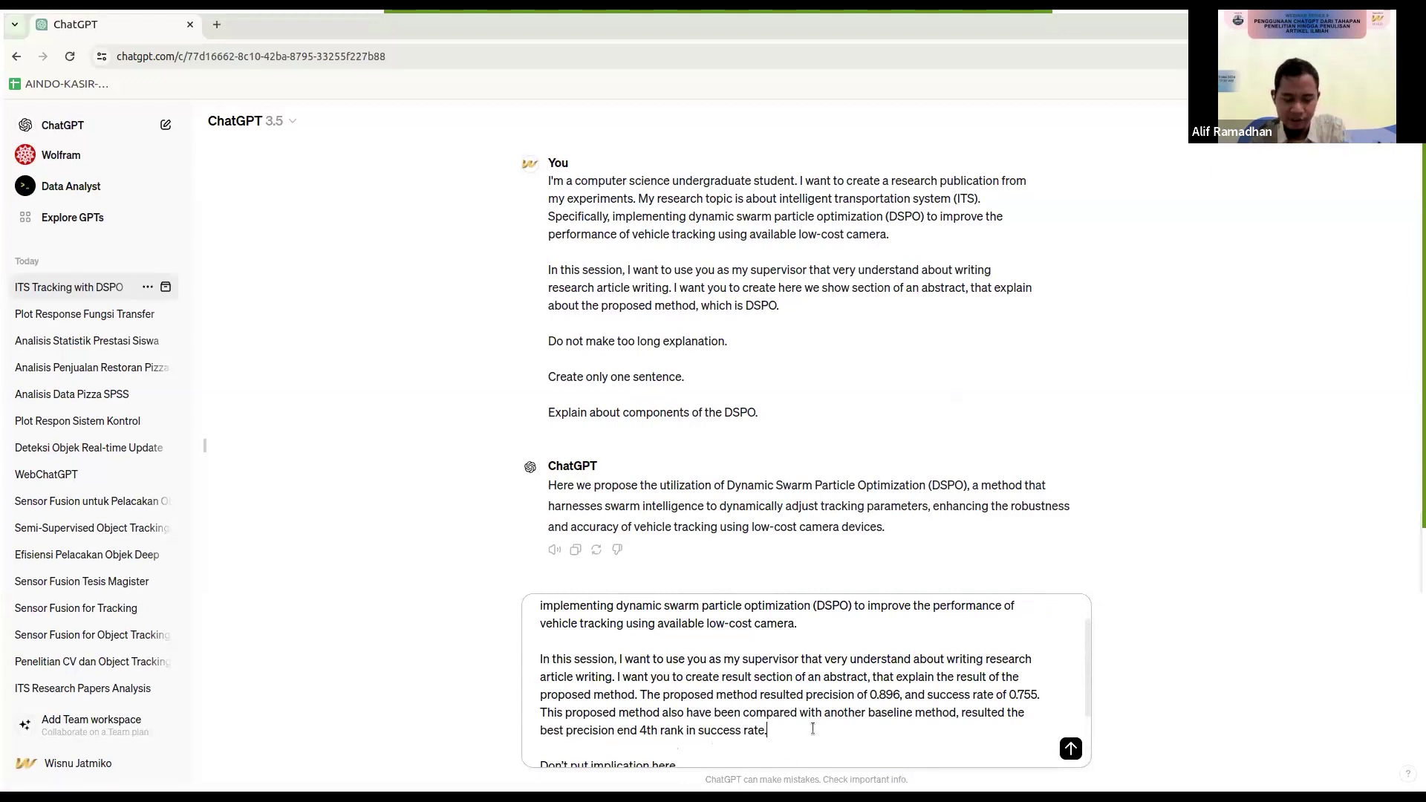
Step: Check the result prompt's request, performance values, baseline comparison and "Don't put implication here." restriction, and submit it
{"action": "left_click_drag", "start_coordinate": [691, 677], "coordinate": [638, 696]}
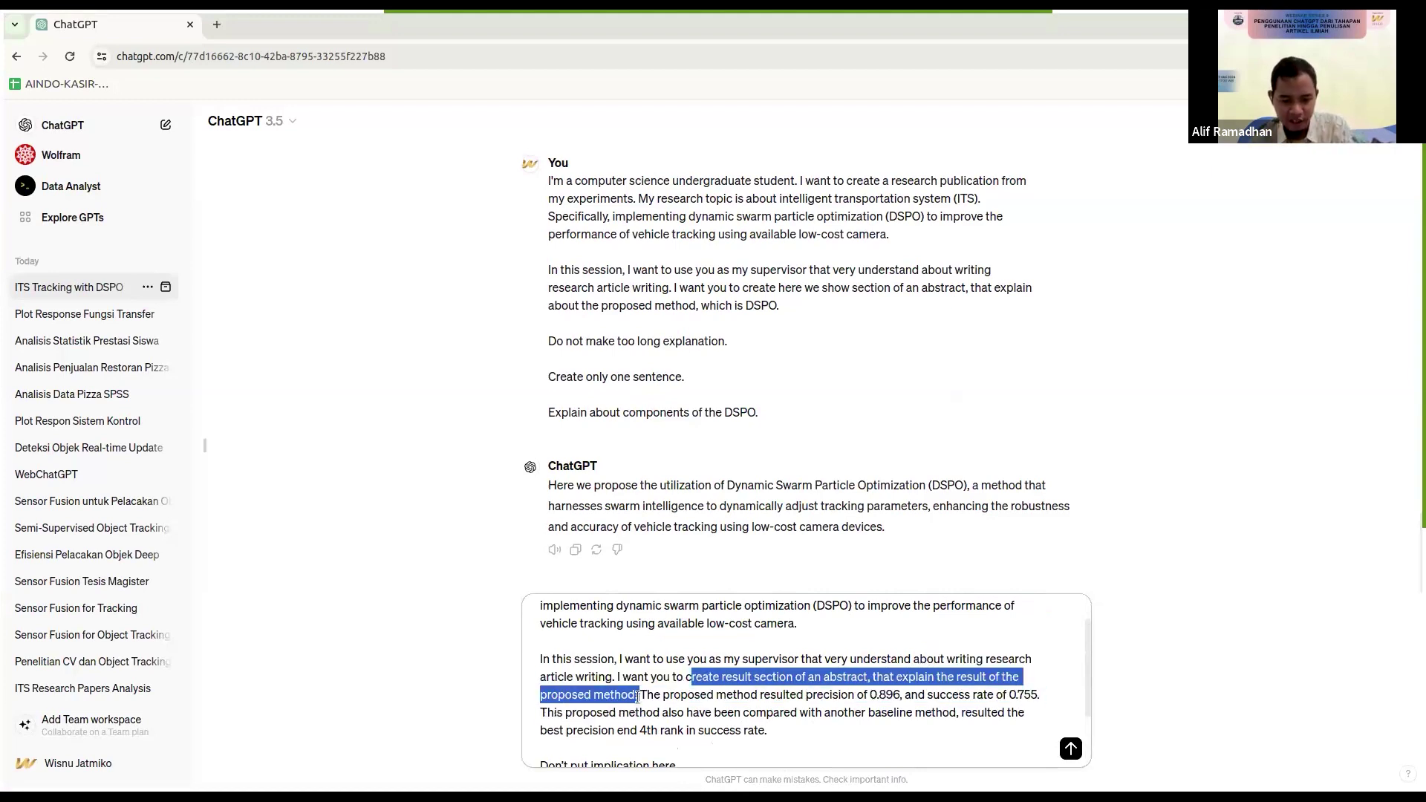
{"action": "left_click", "coordinate": [648, 694]}
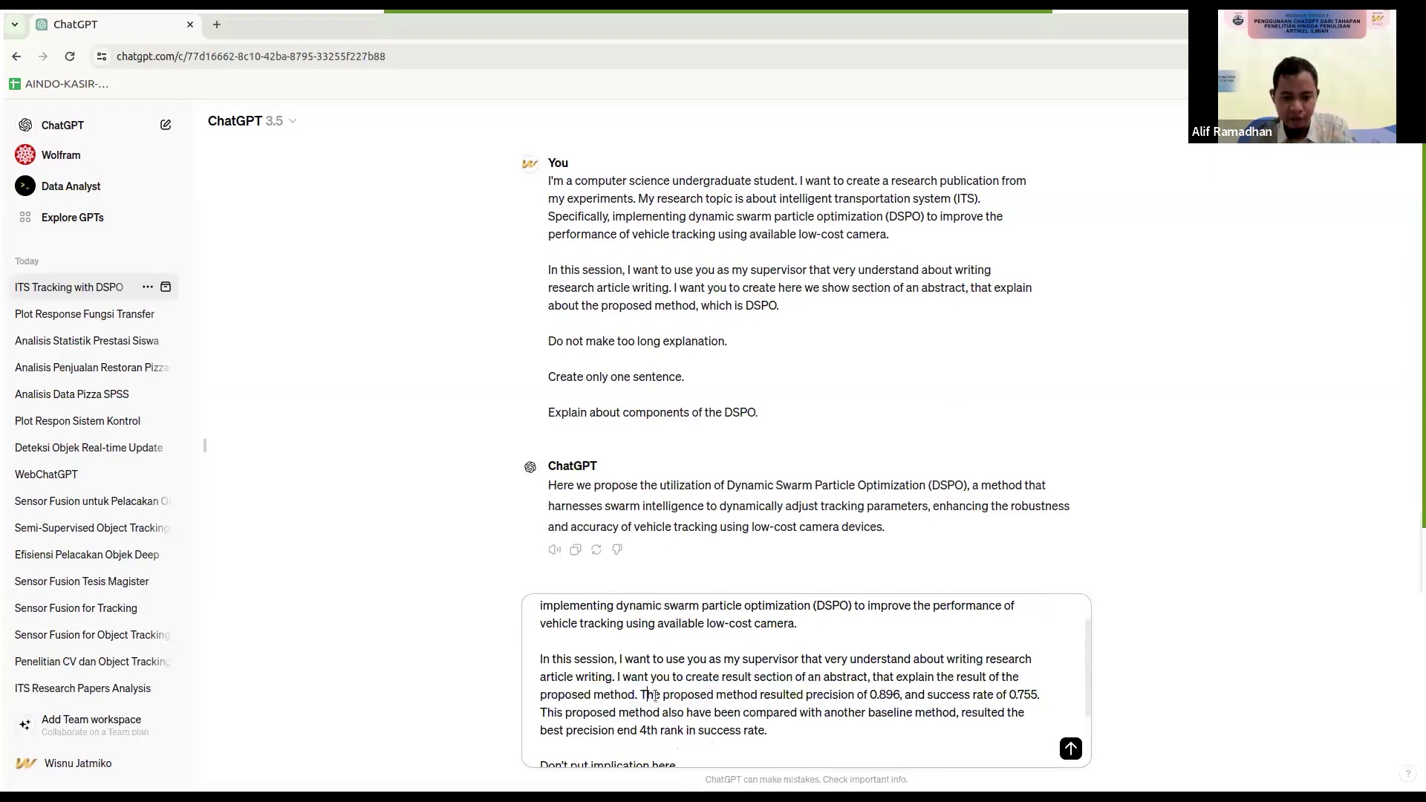
{"action": "left_click_drag", "start_coordinate": [645, 694], "coordinate": [1034, 695]}
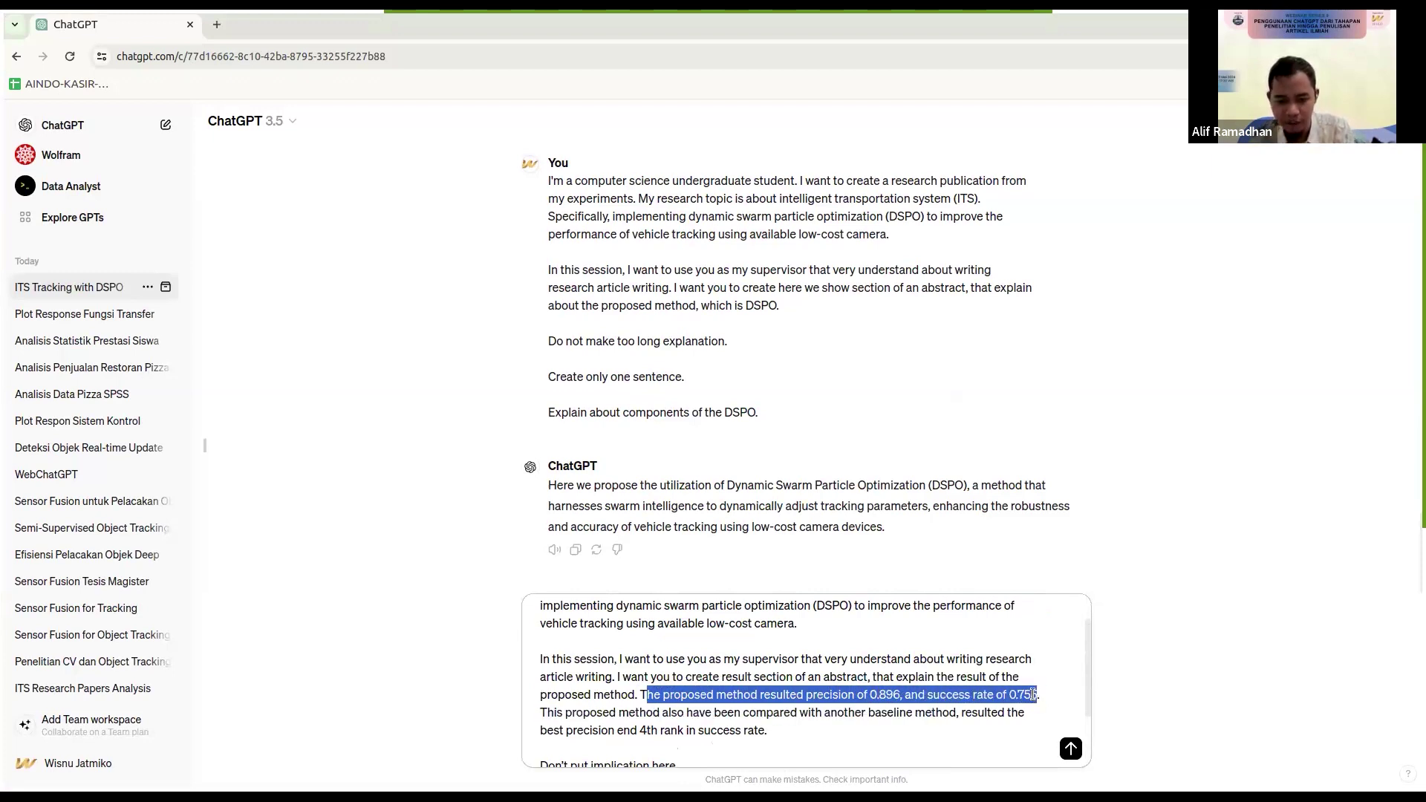
{"action": "left_click_drag", "start_coordinate": [547, 712], "coordinate": [765, 728]}
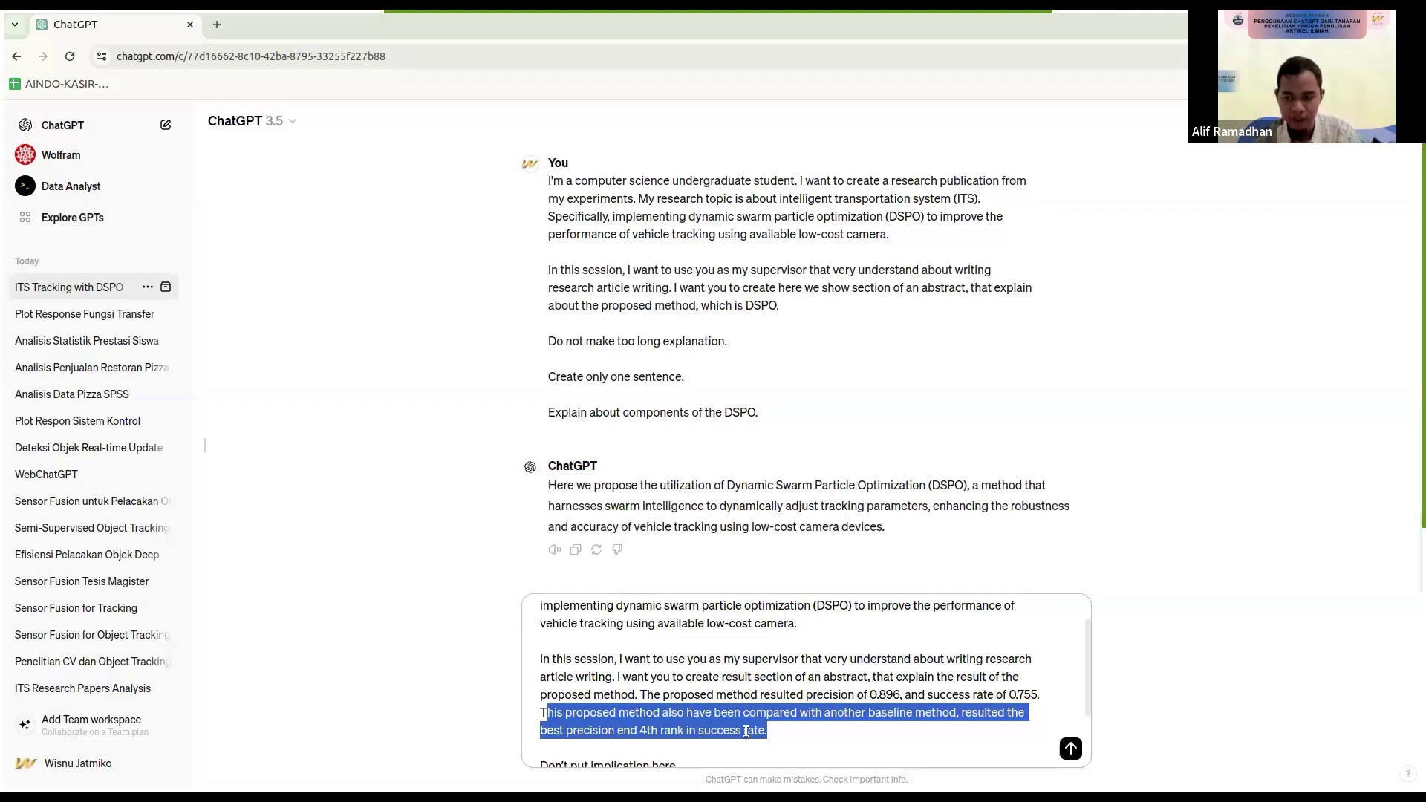
{"action": "scroll", "coordinate": [746, 732], "scroll_direction": "down", "scroll_amount": 2}
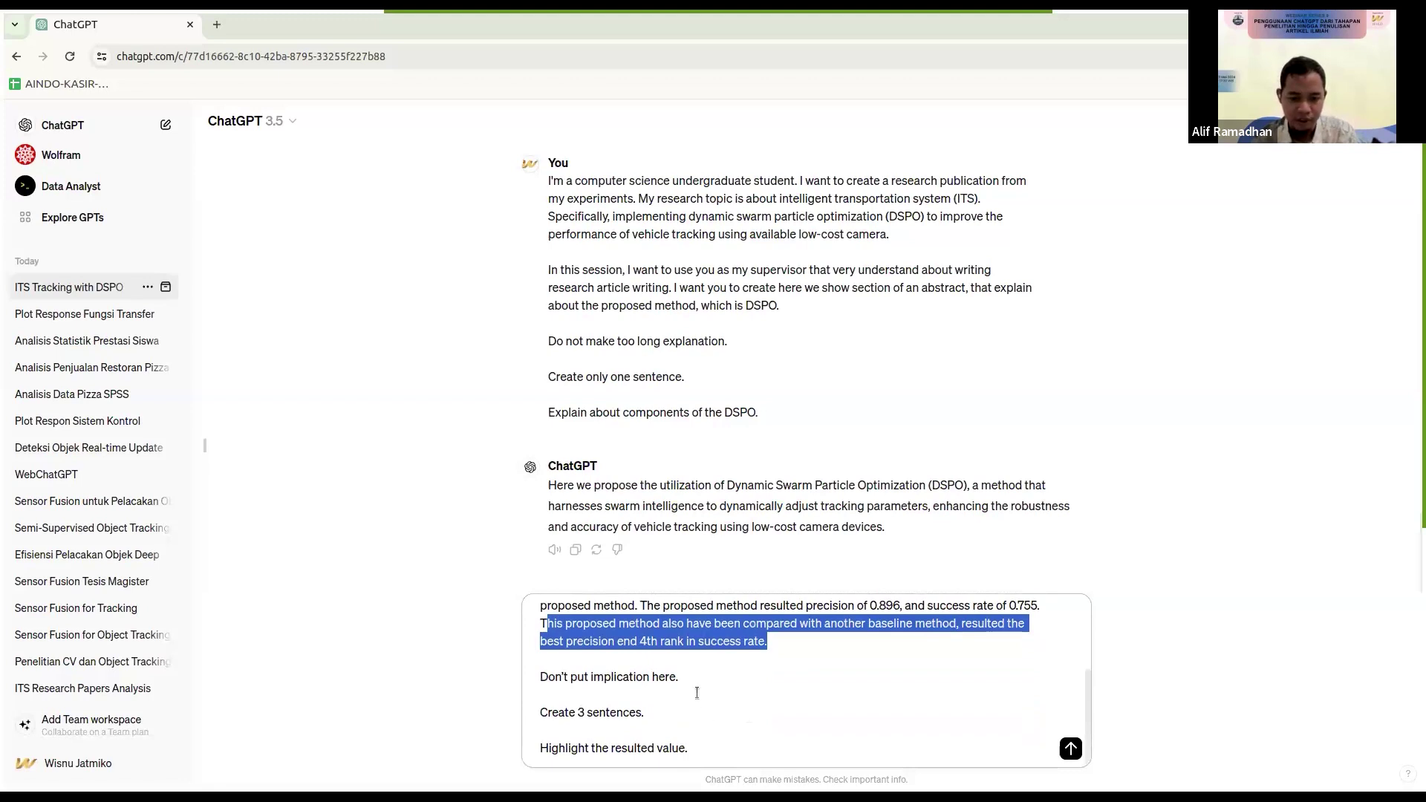
{"action": "left_click_drag", "start_coordinate": [681, 678], "coordinate": [511, 685]}
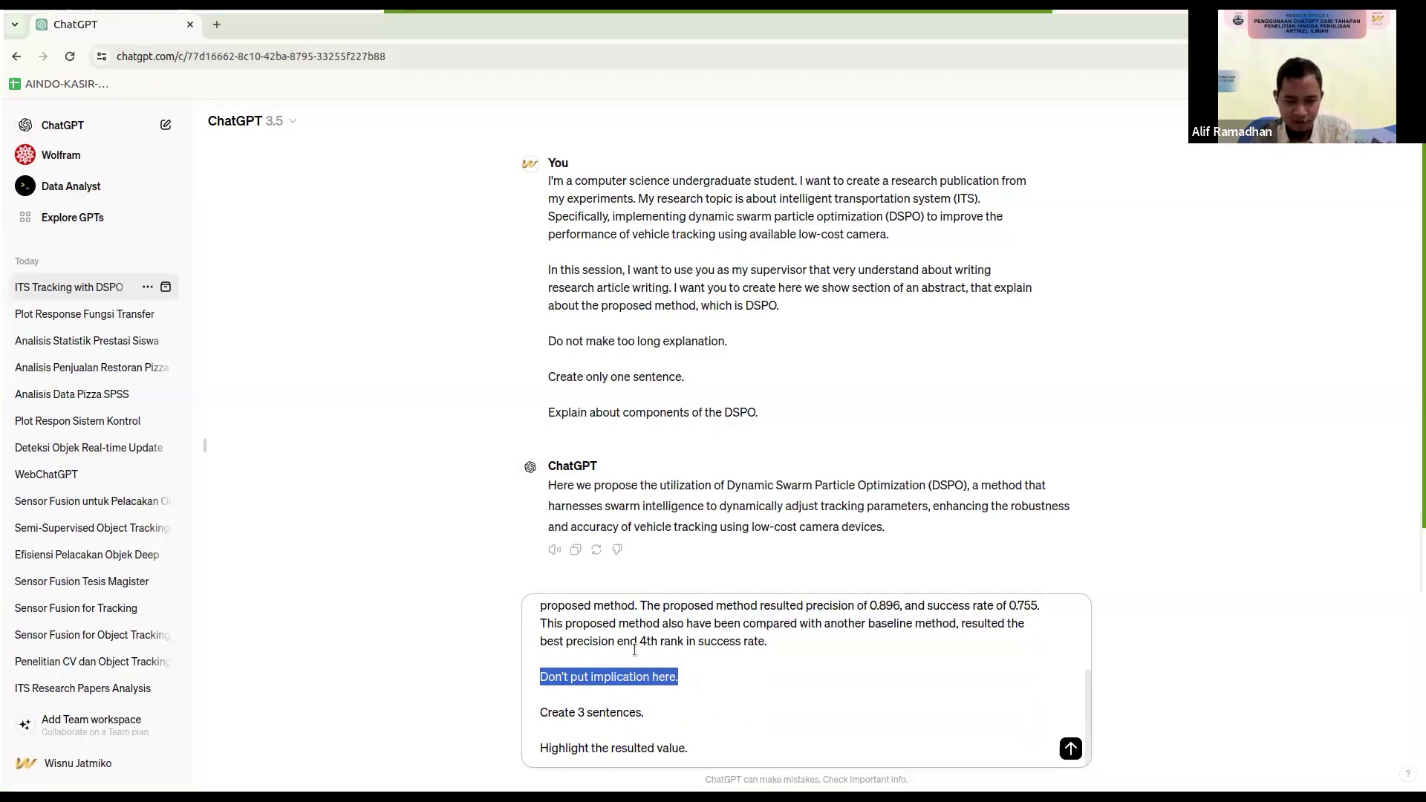
{"action": "key", "text": "Return"}
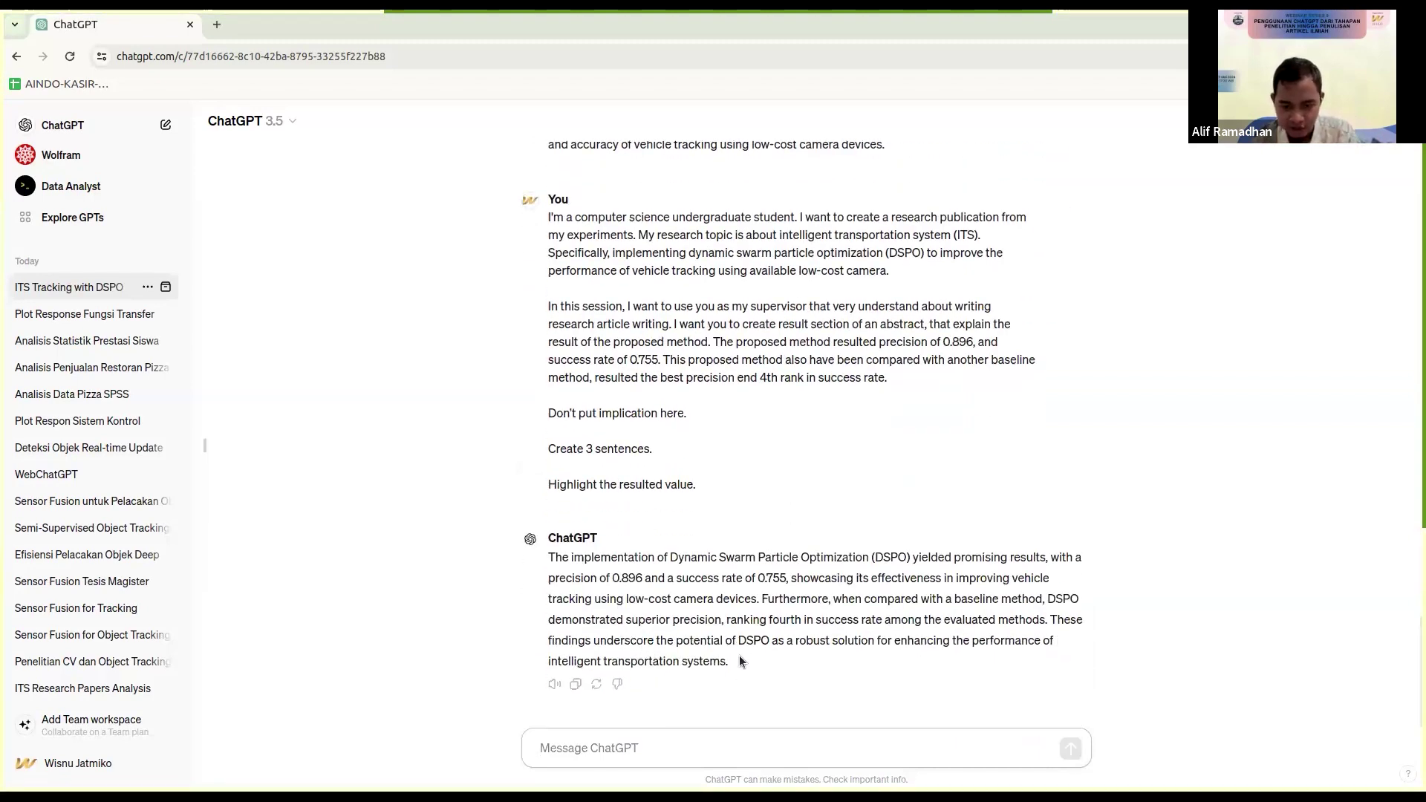
Step: Examine the generated result section, checking its closing sentence against the restriction on implications
{"action": "left_click_drag", "start_coordinate": [737, 660], "coordinate": [720, 644]}
{"action": "left_click", "coordinate": [720, 645]}
{"action": "left_click_drag", "start_coordinate": [549, 557], "coordinate": [1056, 620]}
{"action": "left_click", "coordinate": [1063, 641]}
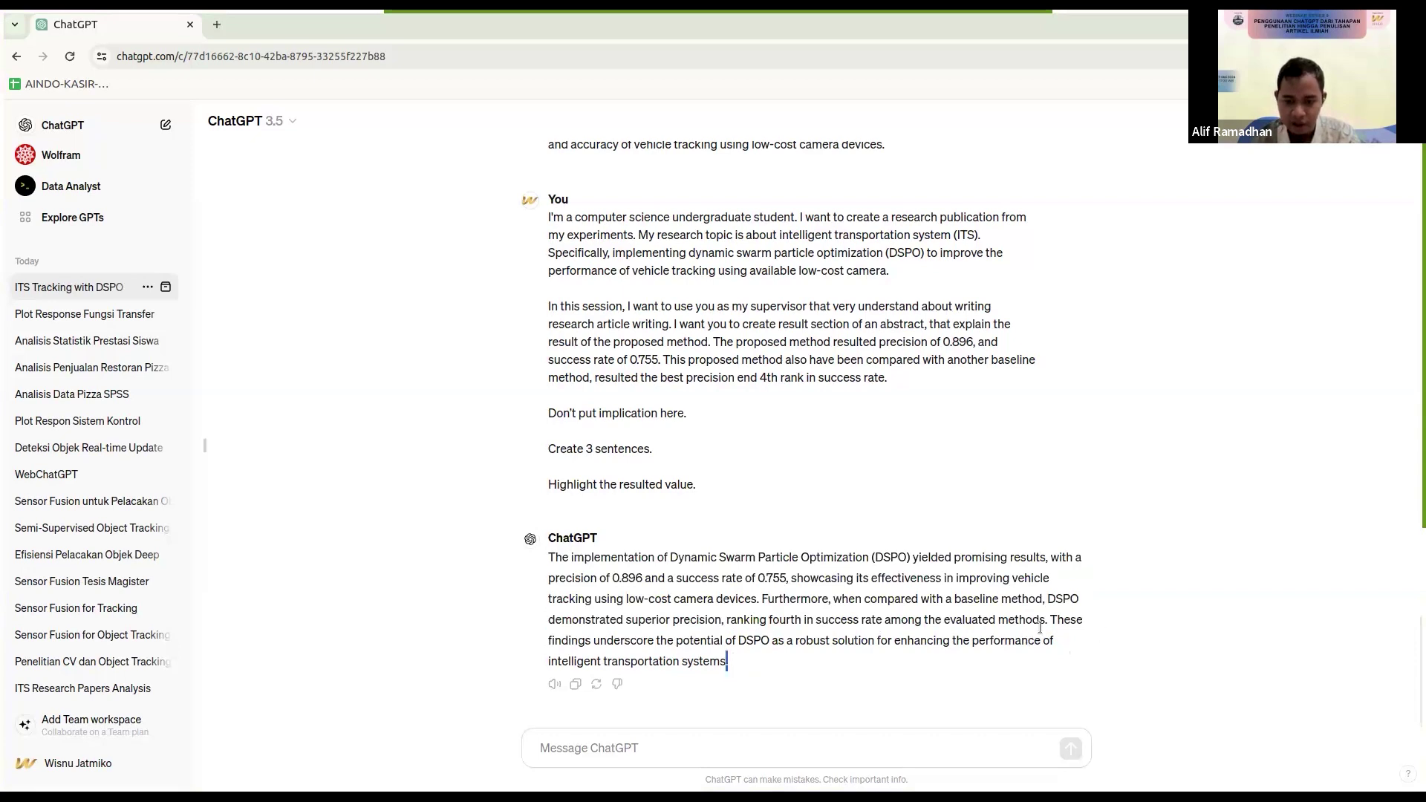
{"action": "left_click_drag", "start_coordinate": [1049, 615], "coordinate": [869, 666]}
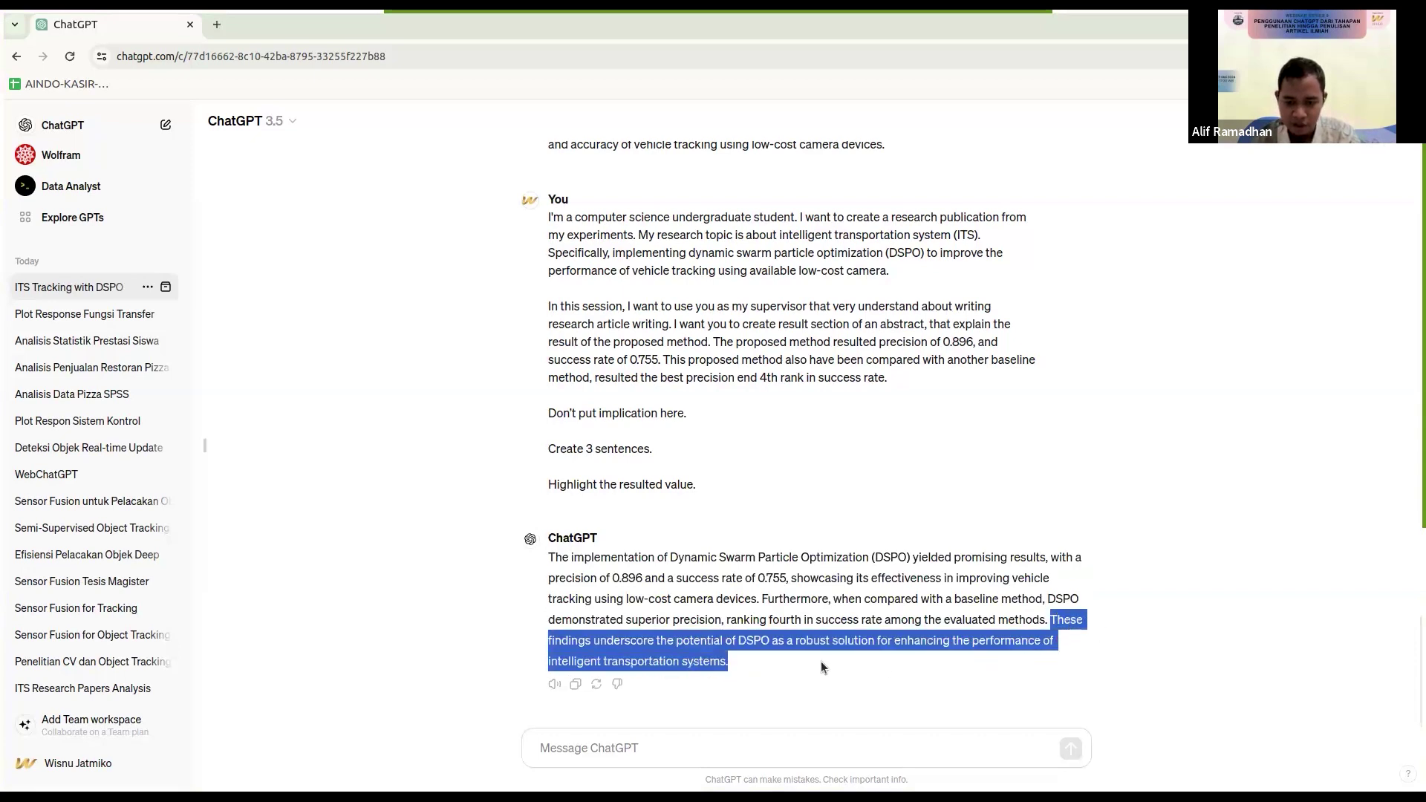
{"action": "left_click_drag", "start_coordinate": [756, 661], "coordinate": [767, 661]}
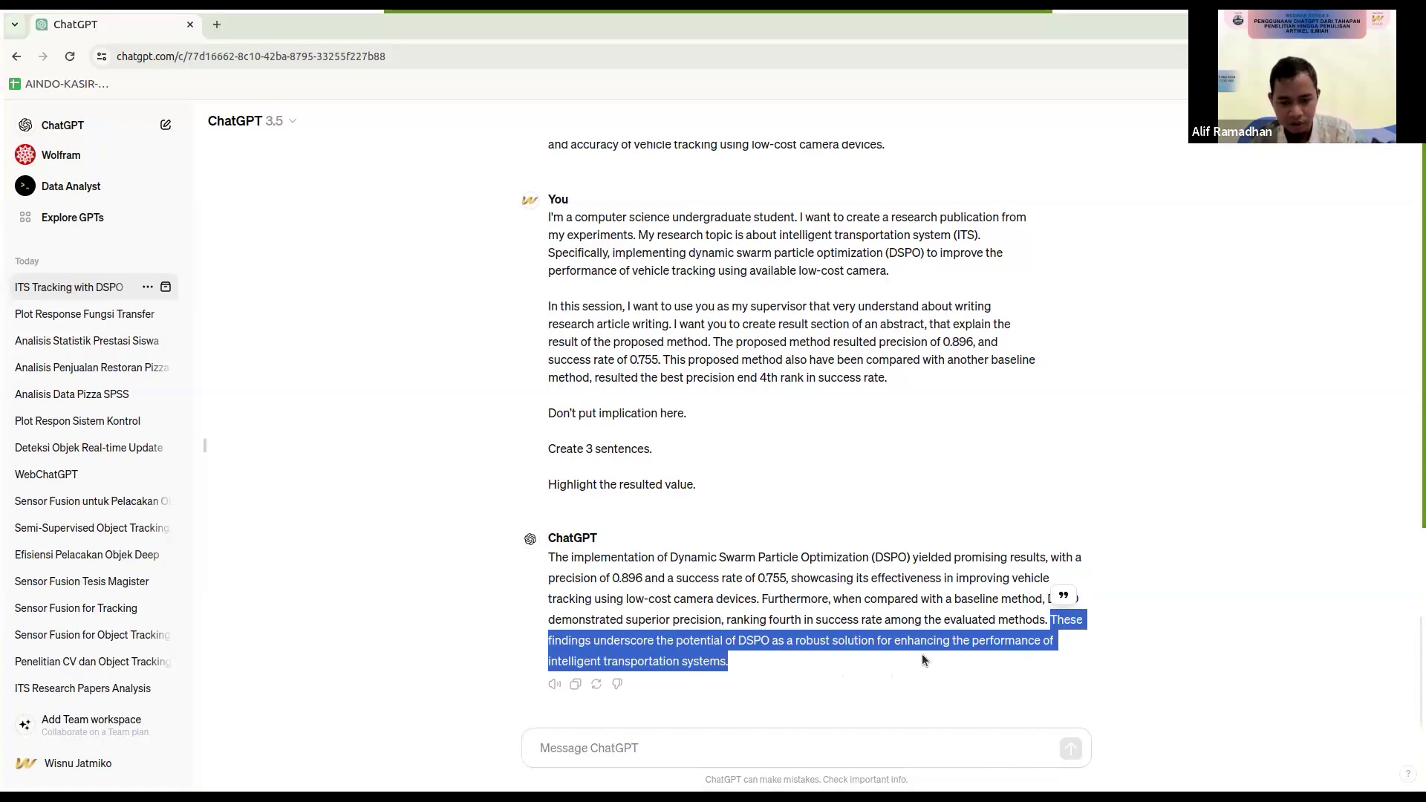
Step: Paste the prepared prompt for a one-sentence implication section, and check its instruction "Do not mention the result here, only implication."
{"action": "key", "text": "alt+Tab"}
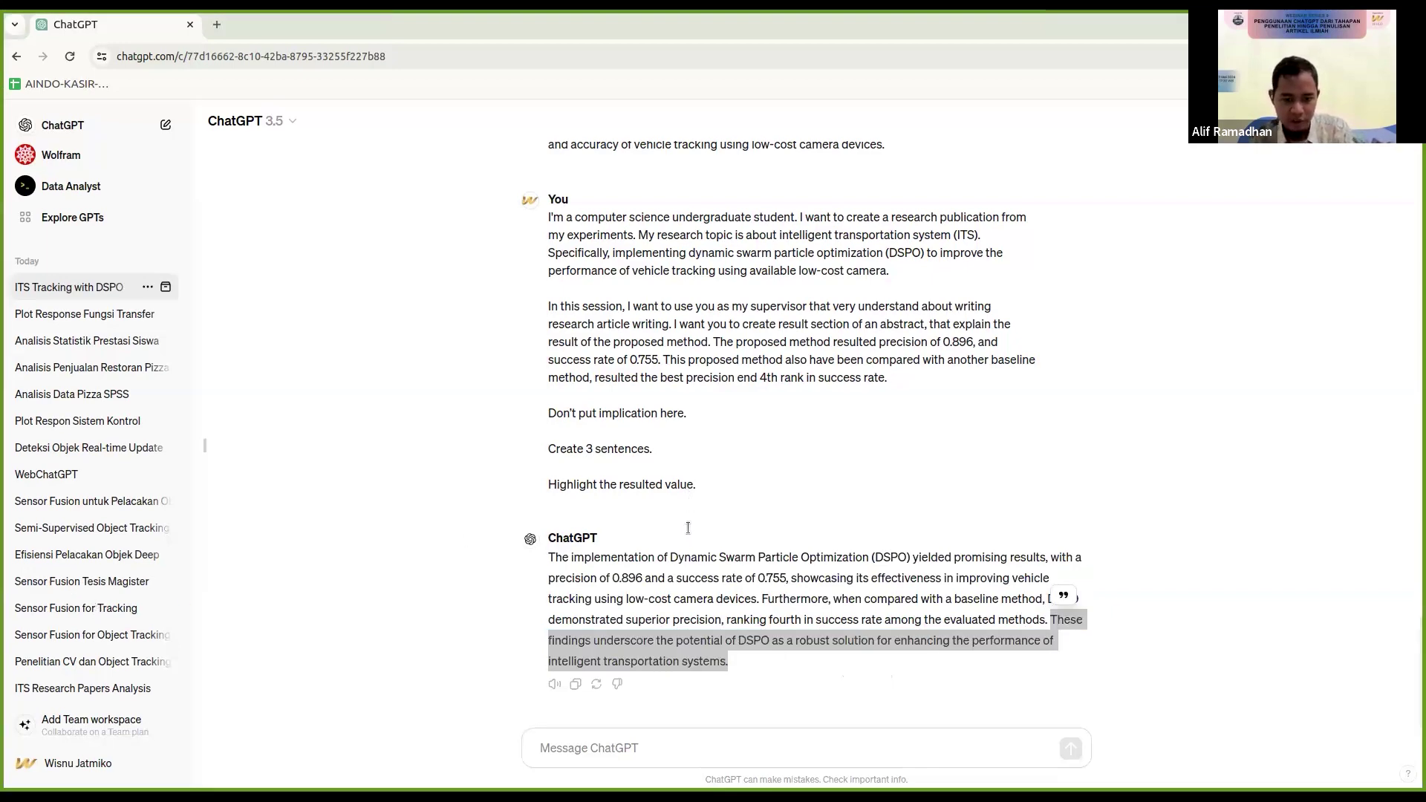
{"action": "left_click", "coordinate": [621, 748]}
{"action": "key", "text": "ctrl+v"}
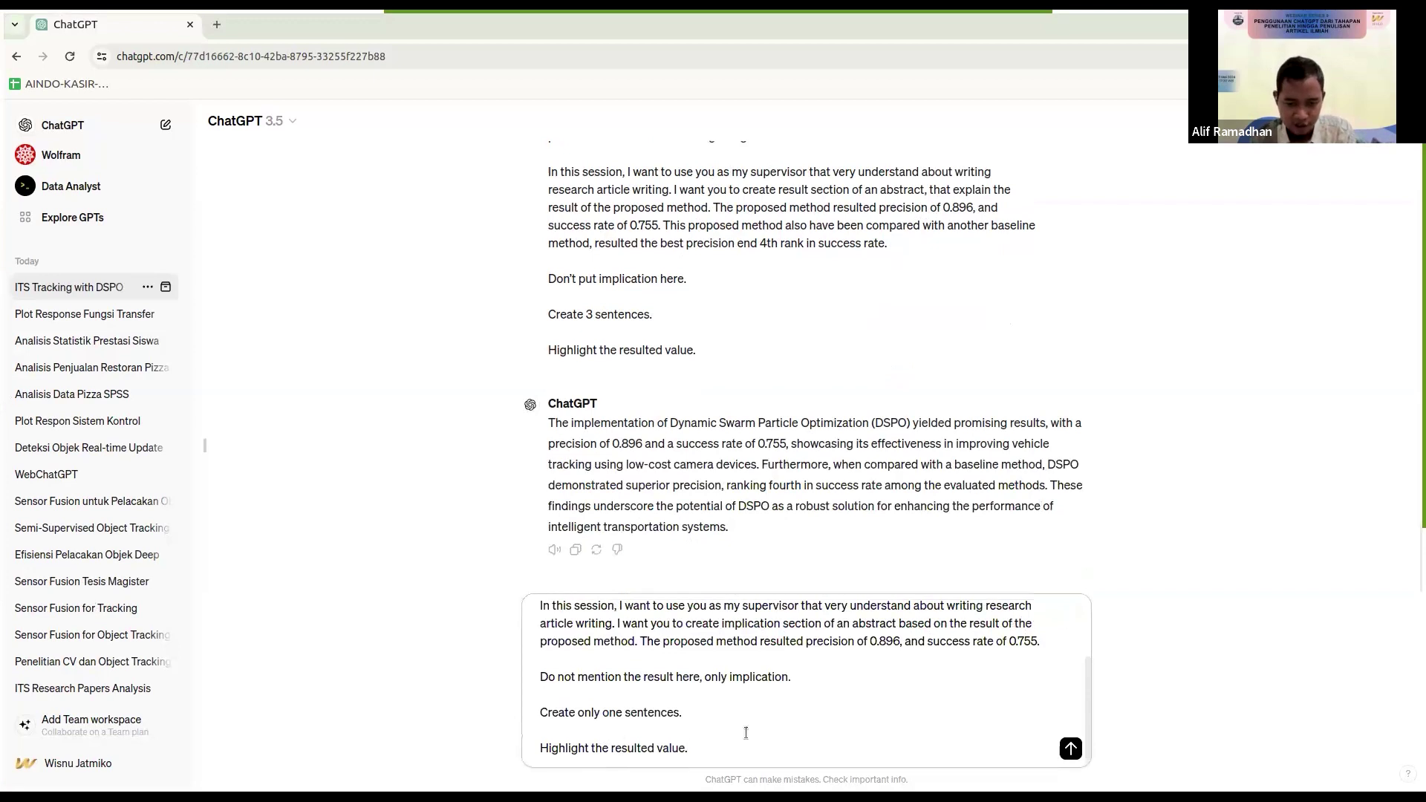
{"action": "scroll", "coordinate": [747, 733], "scroll_direction": "up", "scroll_amount": 2}
{"action": "scroll", "coordinate": [766, 730], "scroll_direction": "down", "scroll_amount": 1}
{"action": "left_click_drag", "start_coordinate": [795, 685], "coordinate": [496, 693]}
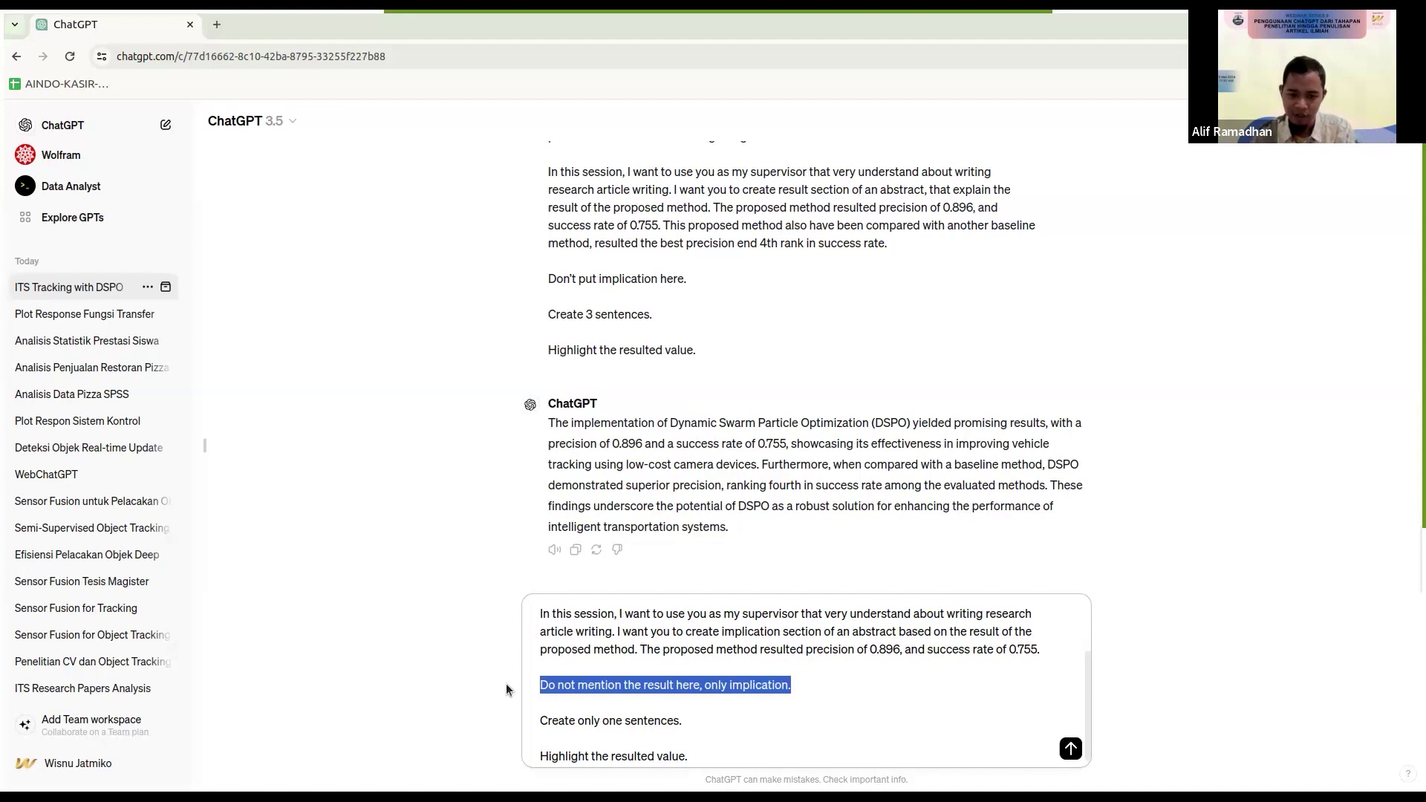
{"action": "scroll", "coordinate": [695, 702], "scroll_direction": "up", "scroll_amount": 2}
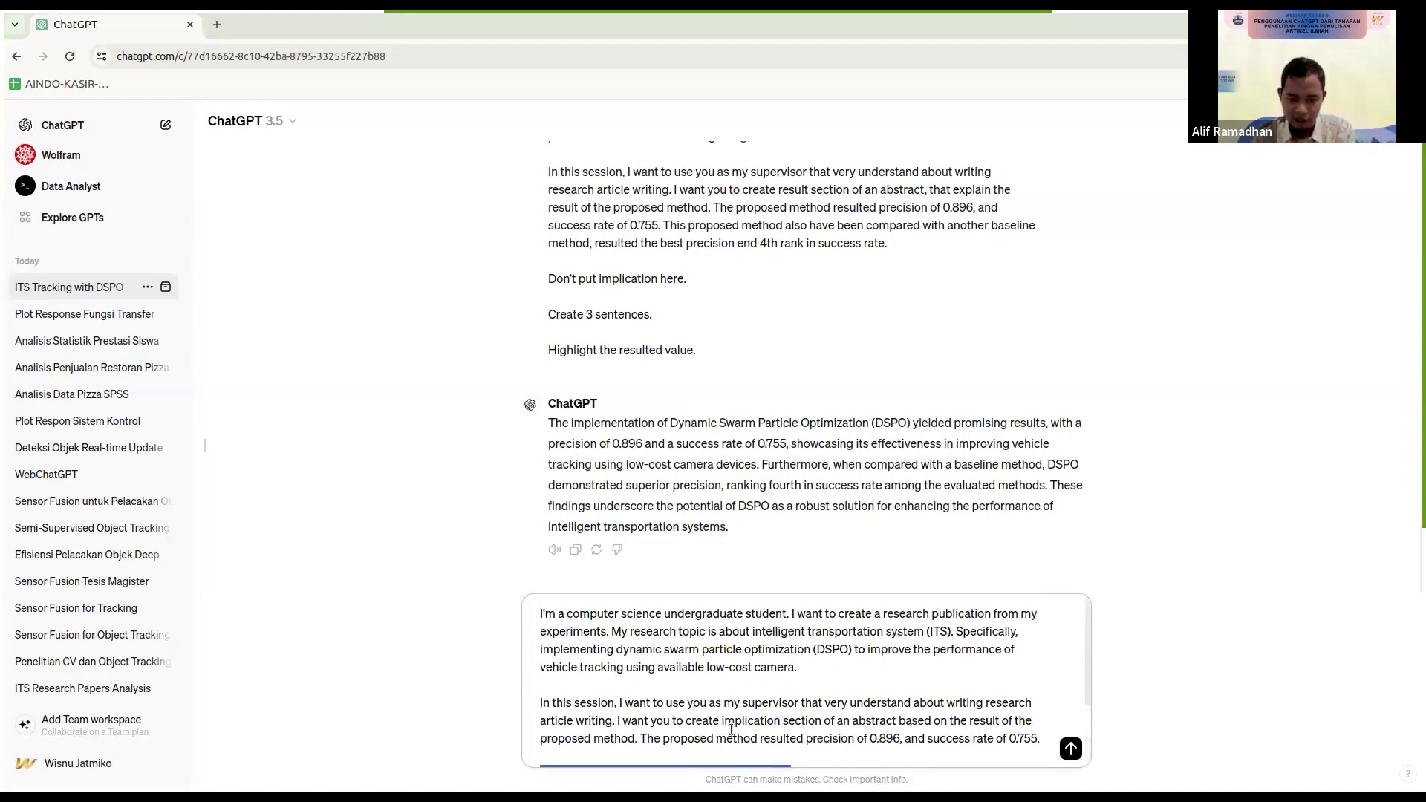
Step: Check the implication request and its precision of 0.896 and success rate of 0.755, and submit the prompt
{"action": "scroll", "coordinate": [731, 729], "scroll_direction": "down", "scroll_amount": 2}
{"action": "double_click", "coordinate": [747, 631]}
{"action": "left_click_drag", "start_coordinate": [799, 641], "coordinate": [632, 644]}
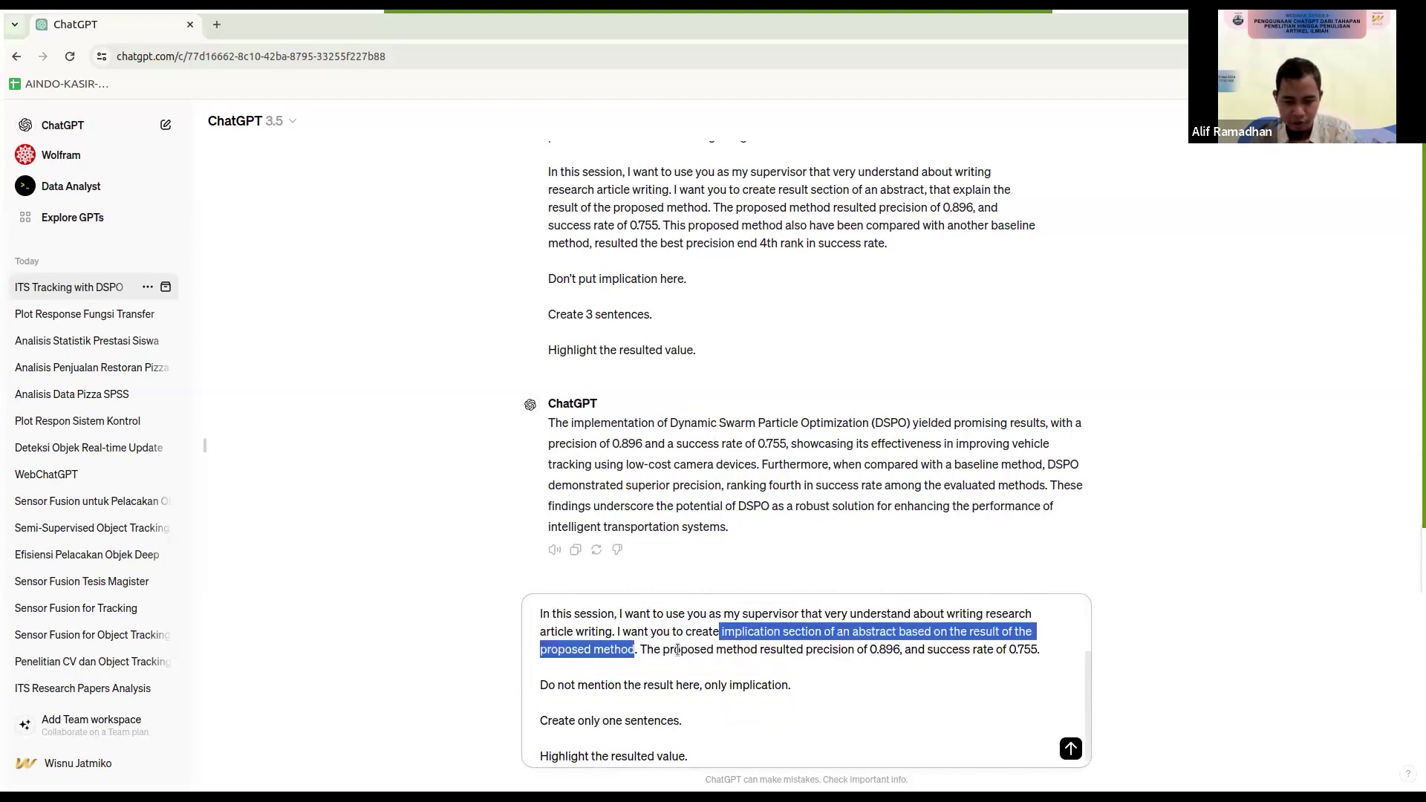
{"action": "left_click_drag", "start_coordinate": [678, 648], "coordinate": [1044, 649]}
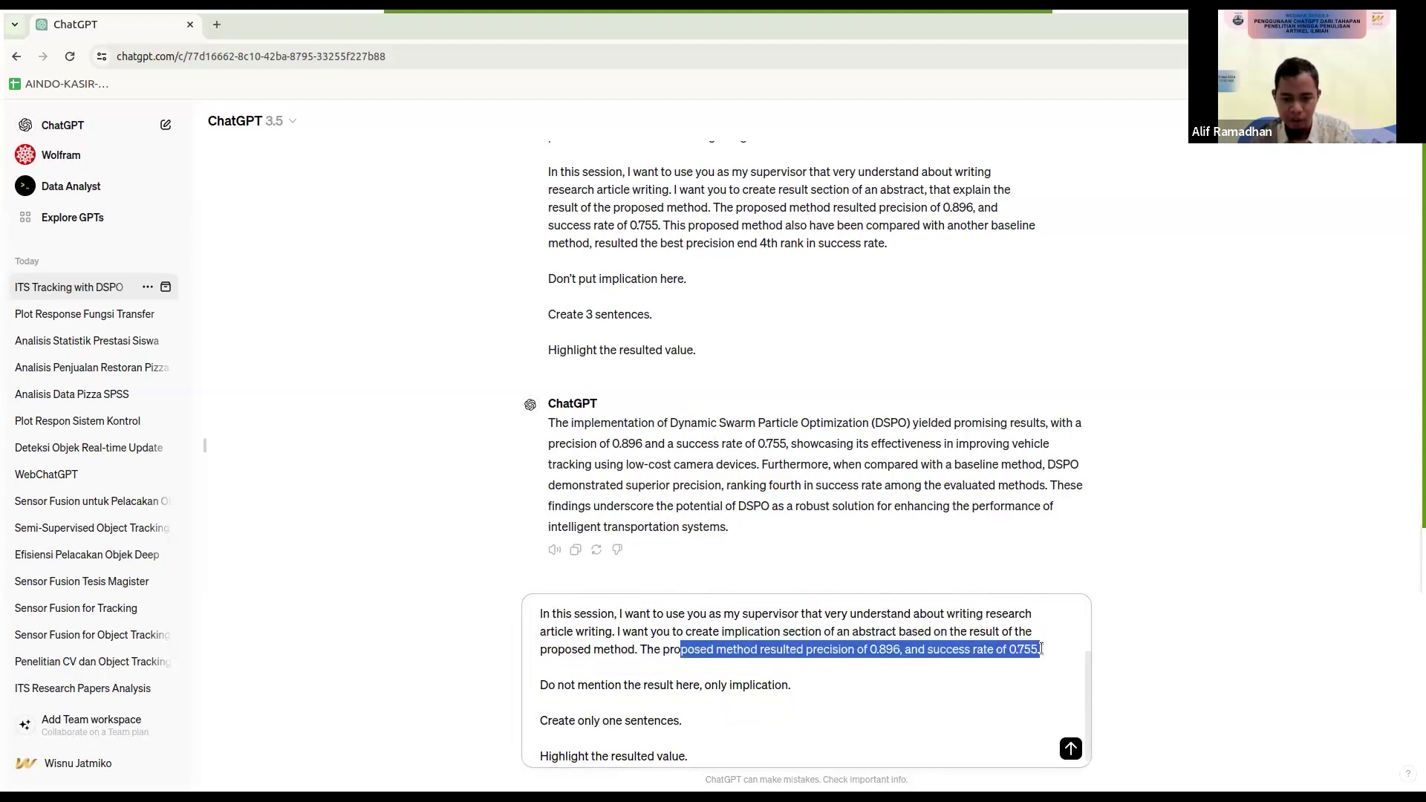
{"action": "scroll", "coordinate": [999, 636], "scroll_direction": "down", "scroll_amount": 1}
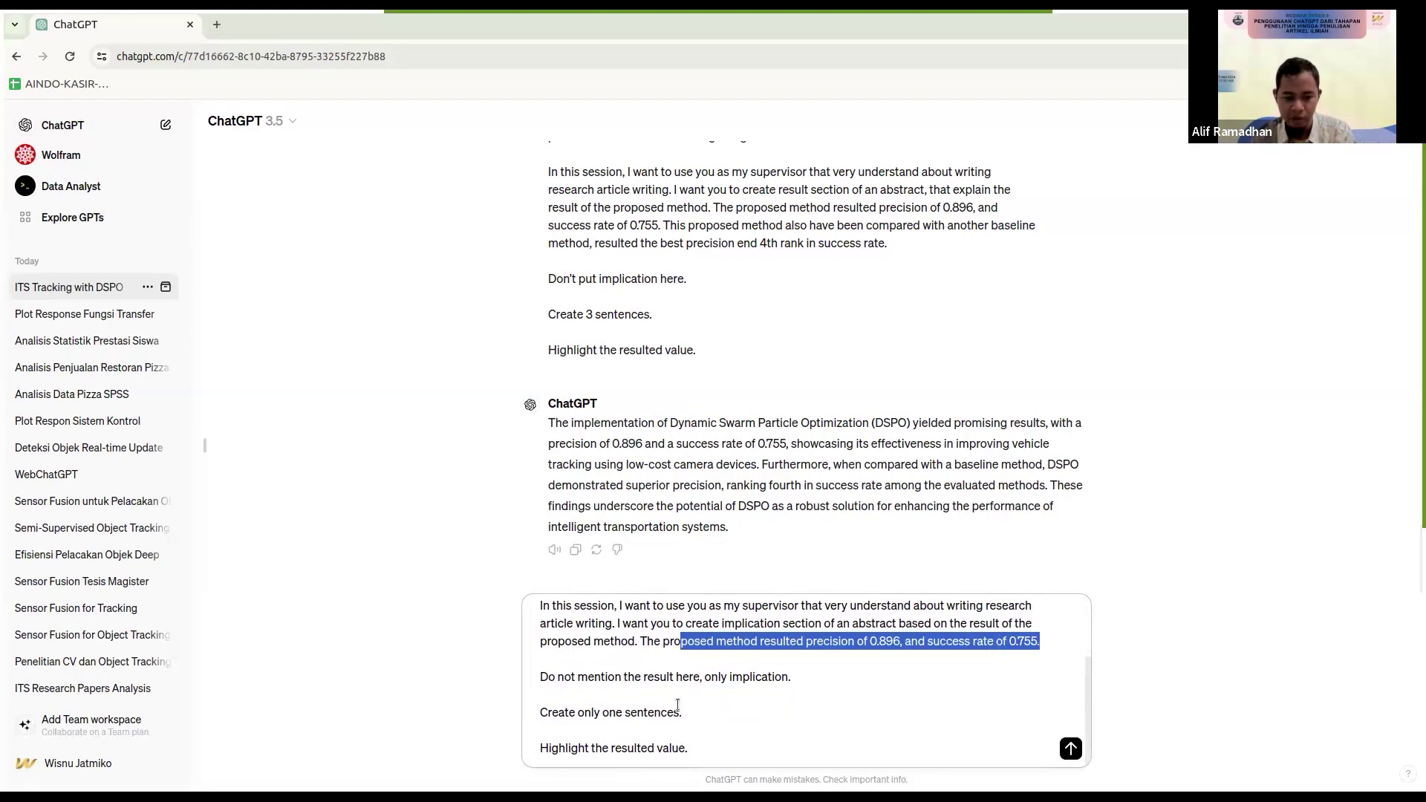
{"action": "left_click", "coordinate": [623, 715]}
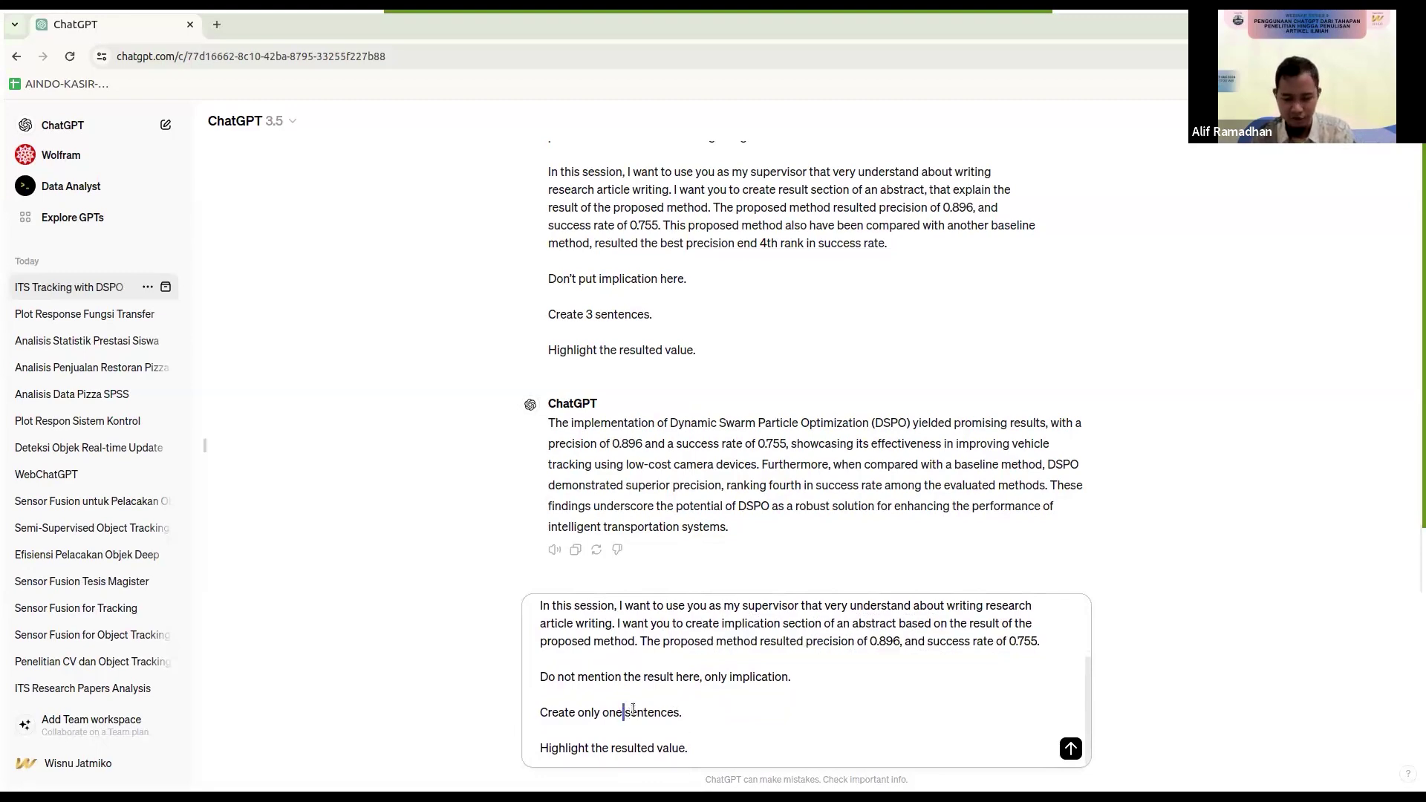
{"action": "key", "text": "Return"}
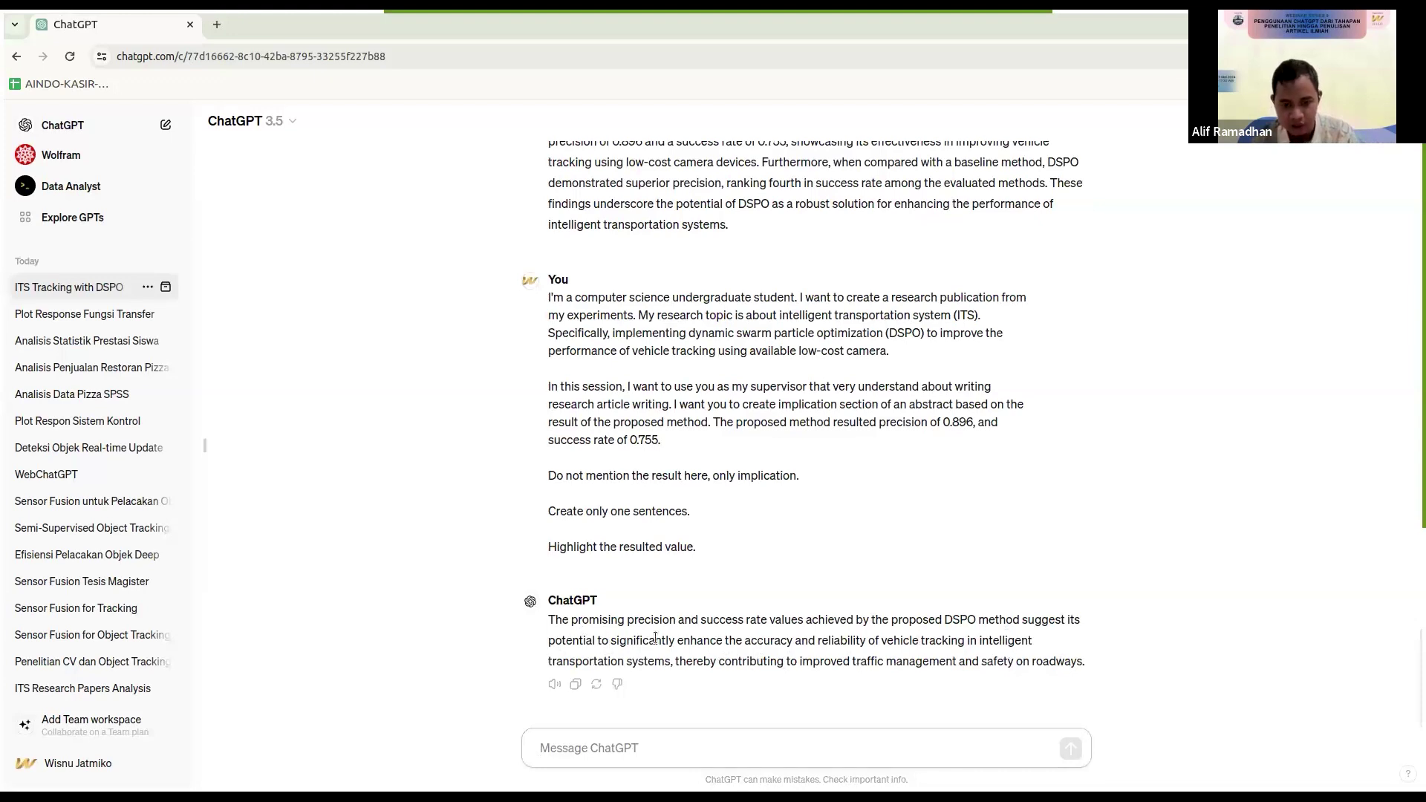
Step: Examine the generated implication sentence and look back over the earlier abstract sections in the conversation
{"action": "right_click", "coordinate": [897, 646]}
{"action": "left_click", "coordinate": [915, 646]}
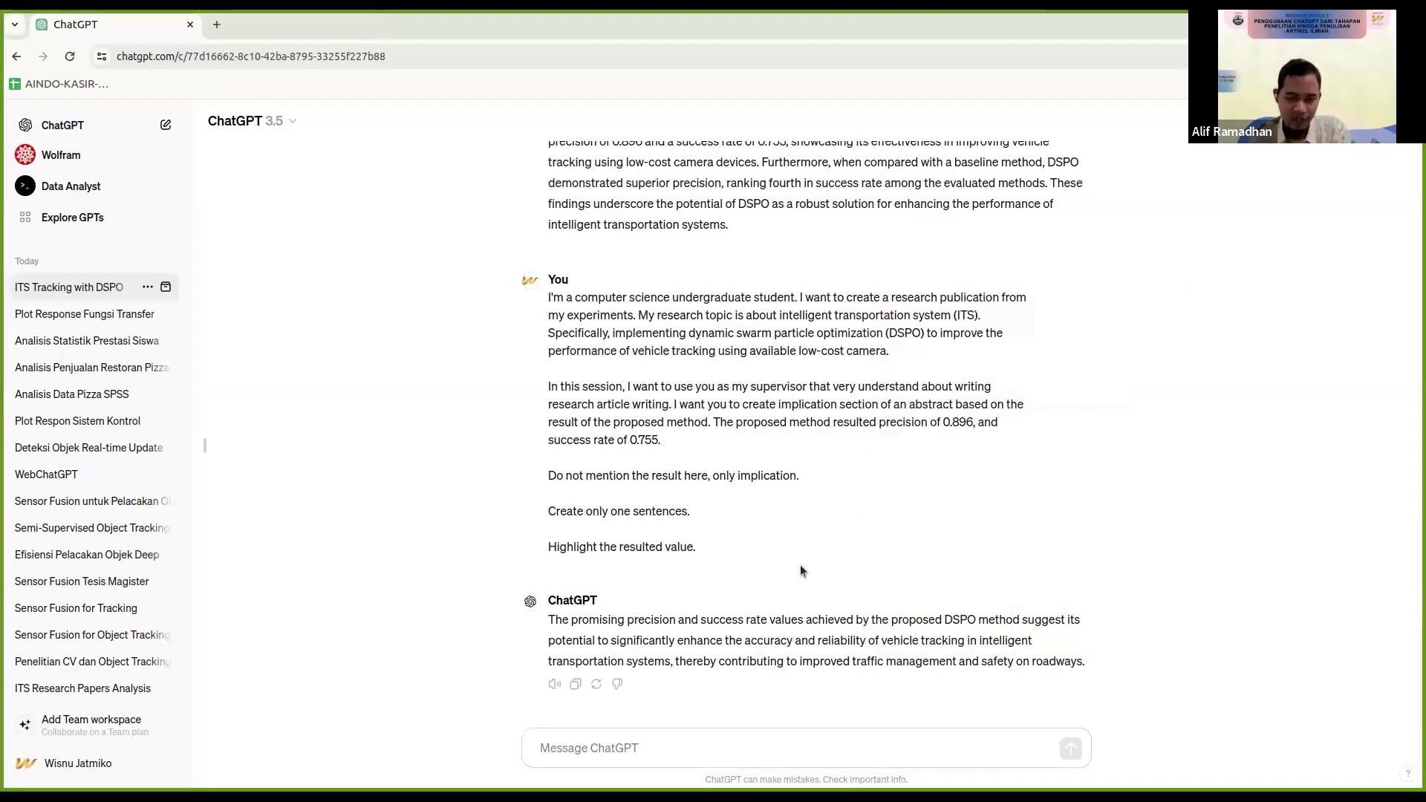
{"action": "scroll", "coordinate": [801, 502], "scroll_direction": "up", "scroll_amount": 15}
{"action": "scroll", "coordinate": [806, 494], "scroll_direction": "down", "scroll_amount": 15}
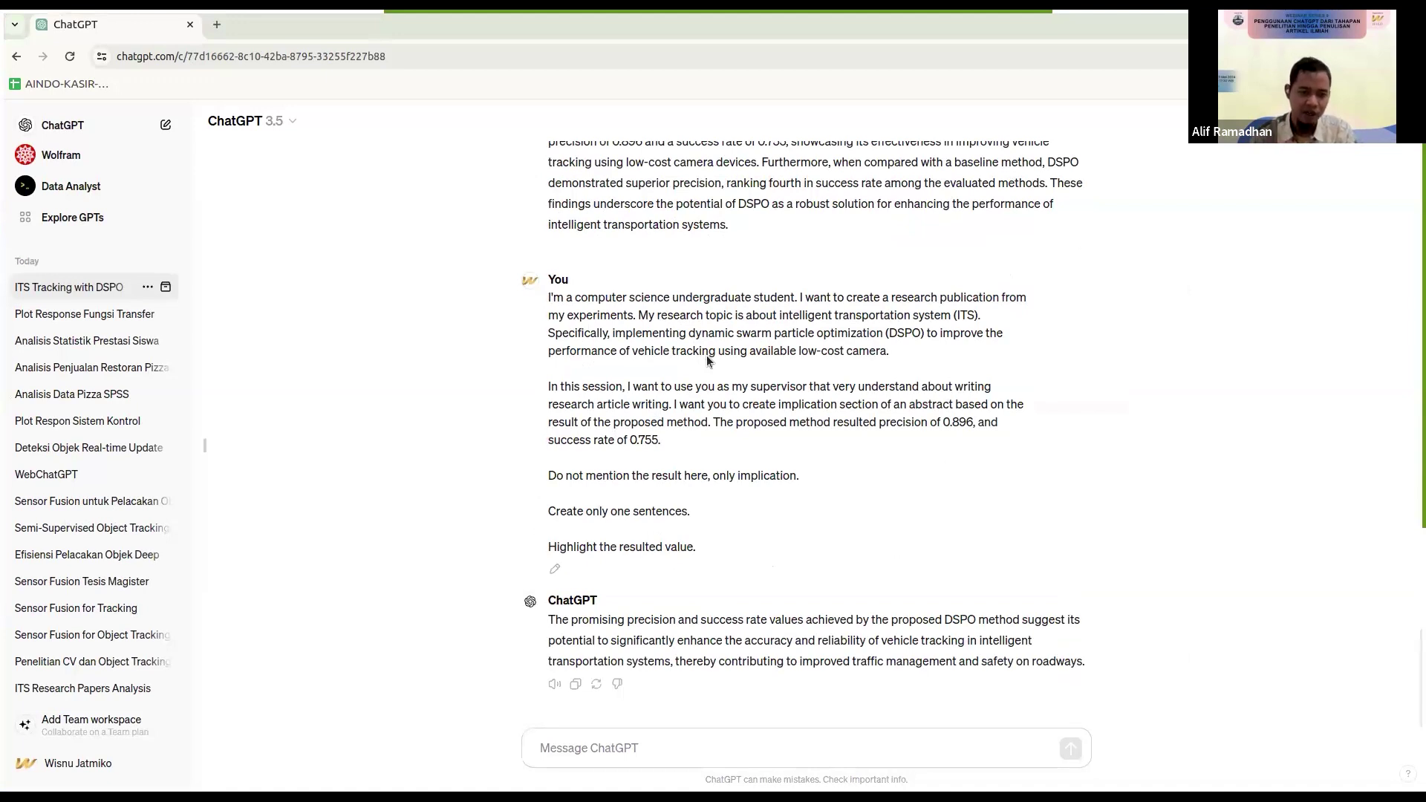
Step: Paste the prepared prompt asking for 5 keyword suggestions of at most 2 words from the abstract, and remove its stray trailing dash
{"action": "left_click", "coordinate": [642, 736]}
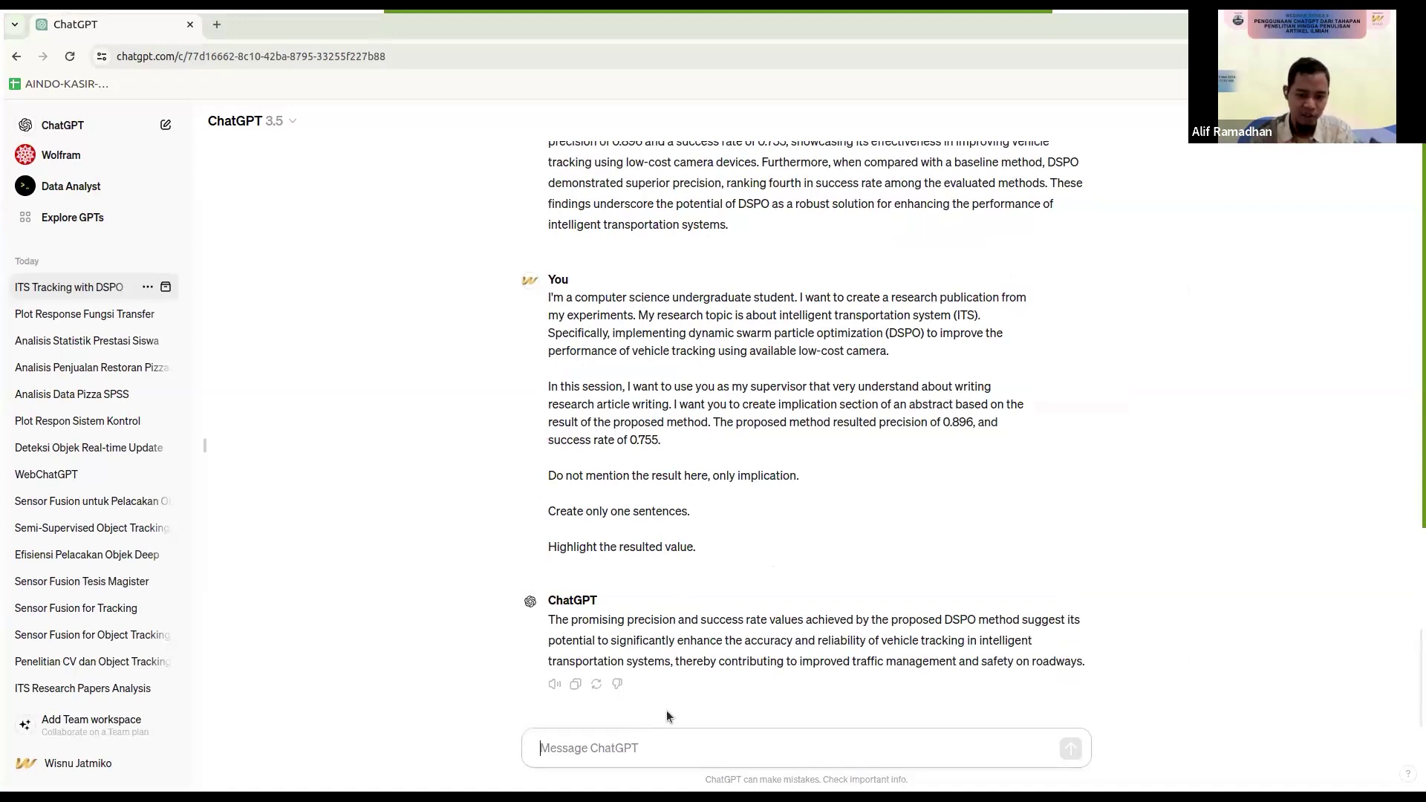
{"action": "key", "text": "ctrl+v"}
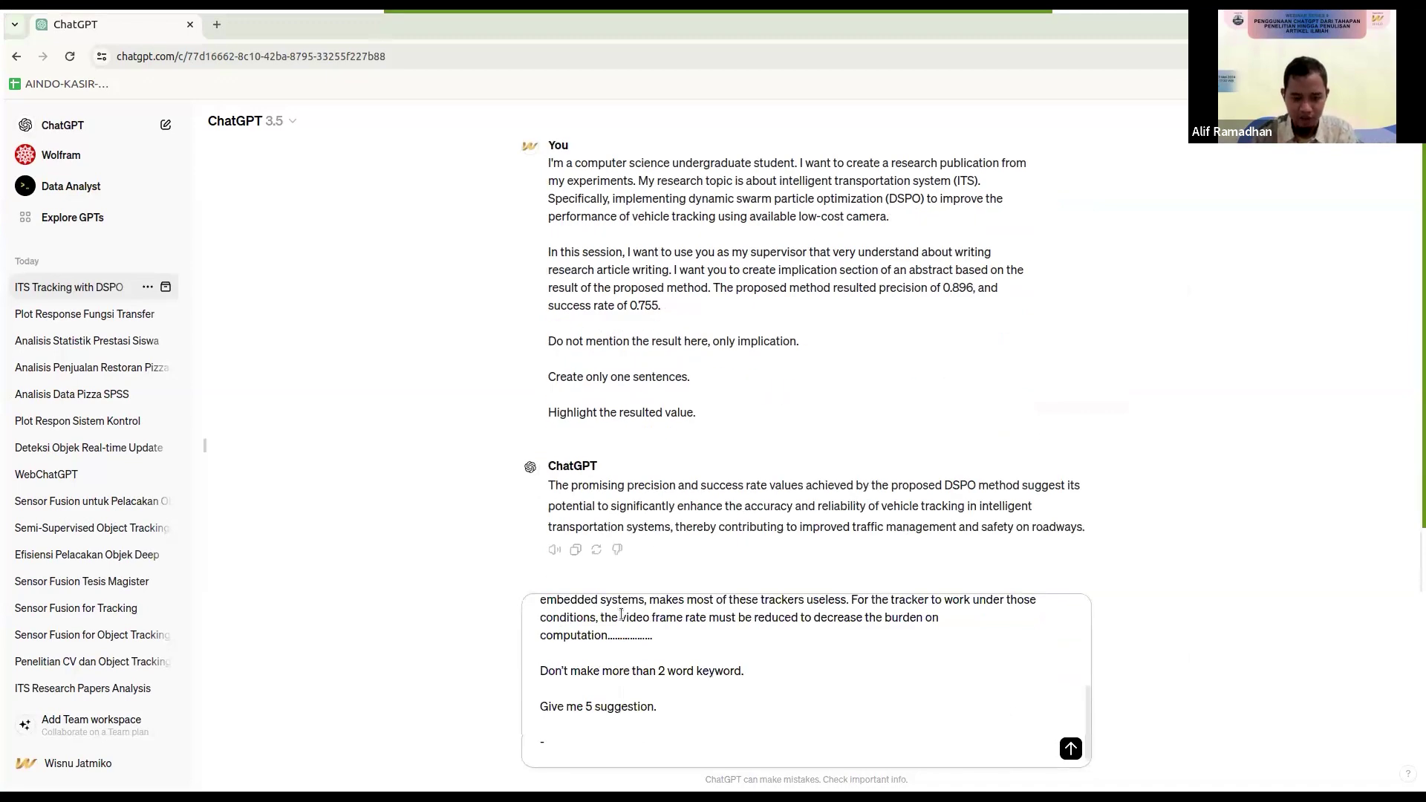
{"action": "key", "text": "BackSpace"}
{"action": "key", "text": "BackSpace"}
{"action": "key", "text": "BackSpace"}
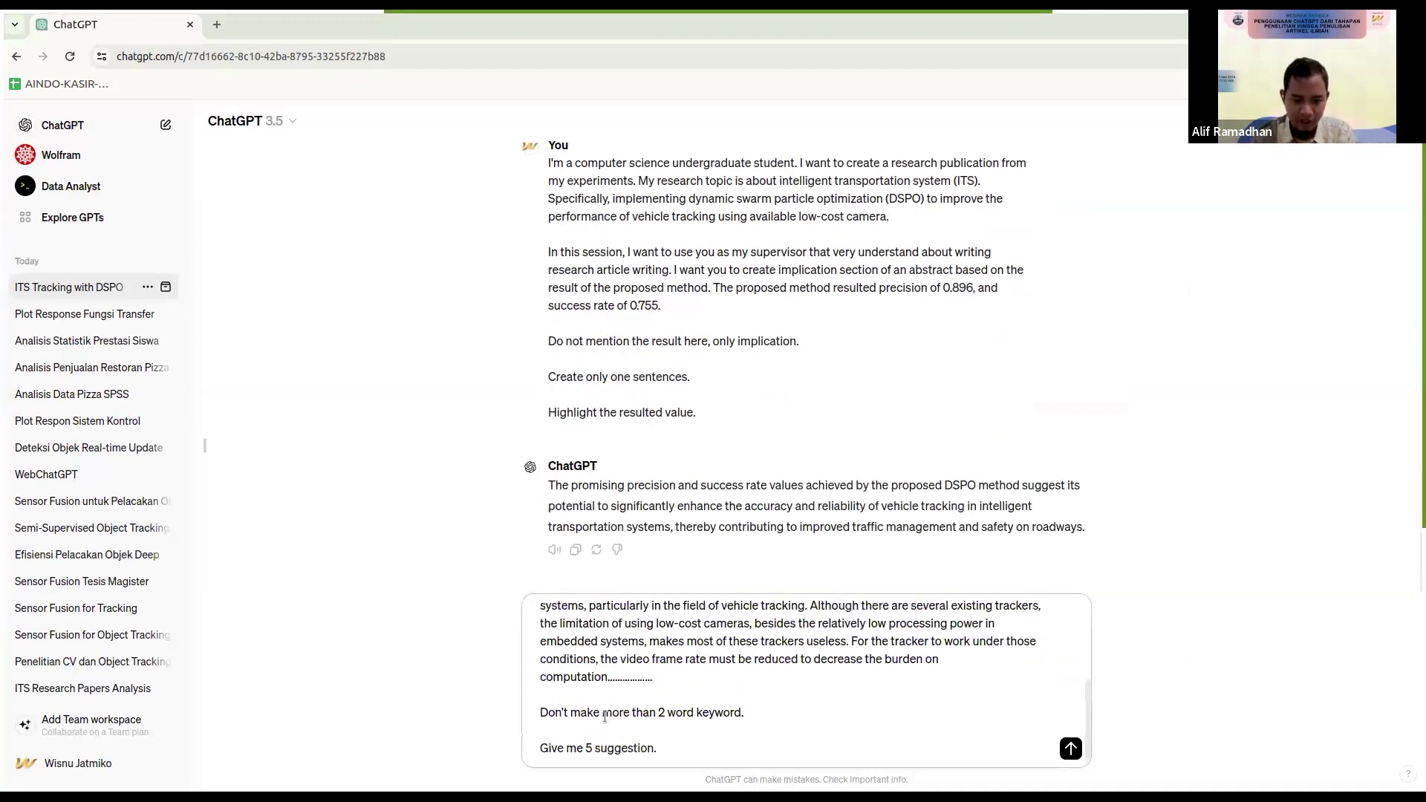
Step: Replace the sample abstract in the keyword prompt with the assembled abstract about low-cost cameras and DSPO vehicle tracking
{"action": "scroll", "coordinate": [678, 689], "scroll_direction": "up", "scroll_amount": 2}
{"action": "scroll", "coordinate": [678, 689], "scroll_direction": "up", "scroll_amount": 1}
{"action": "scroll", "coordinate": [679, 689], "scroll_direction": "down", "scroll_amount": 5}
{"action": "scroll", "coordinate": [688, 702], "scroll_direction": "up", "scroll_amount": 5}
{"action": "scroll", "coordinate": [687, 702], "scroll_direction": "down", "scroll_amount": 5}
{"action": "scroll", "coordinate": [564, 679], "scroll_direction": "up", "scroll_amount": 1}
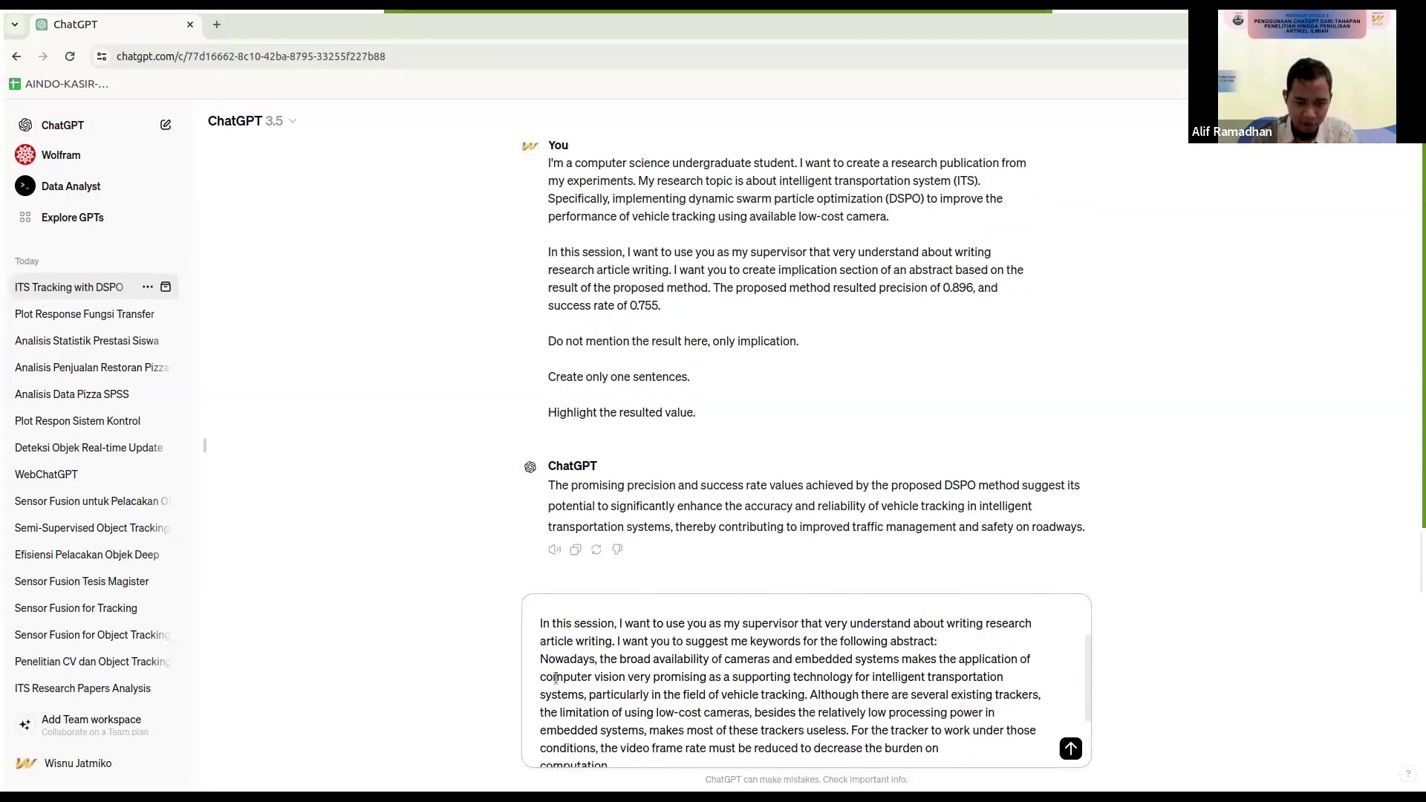
{"action": "triple_click", "coordinate": [544, 663]}
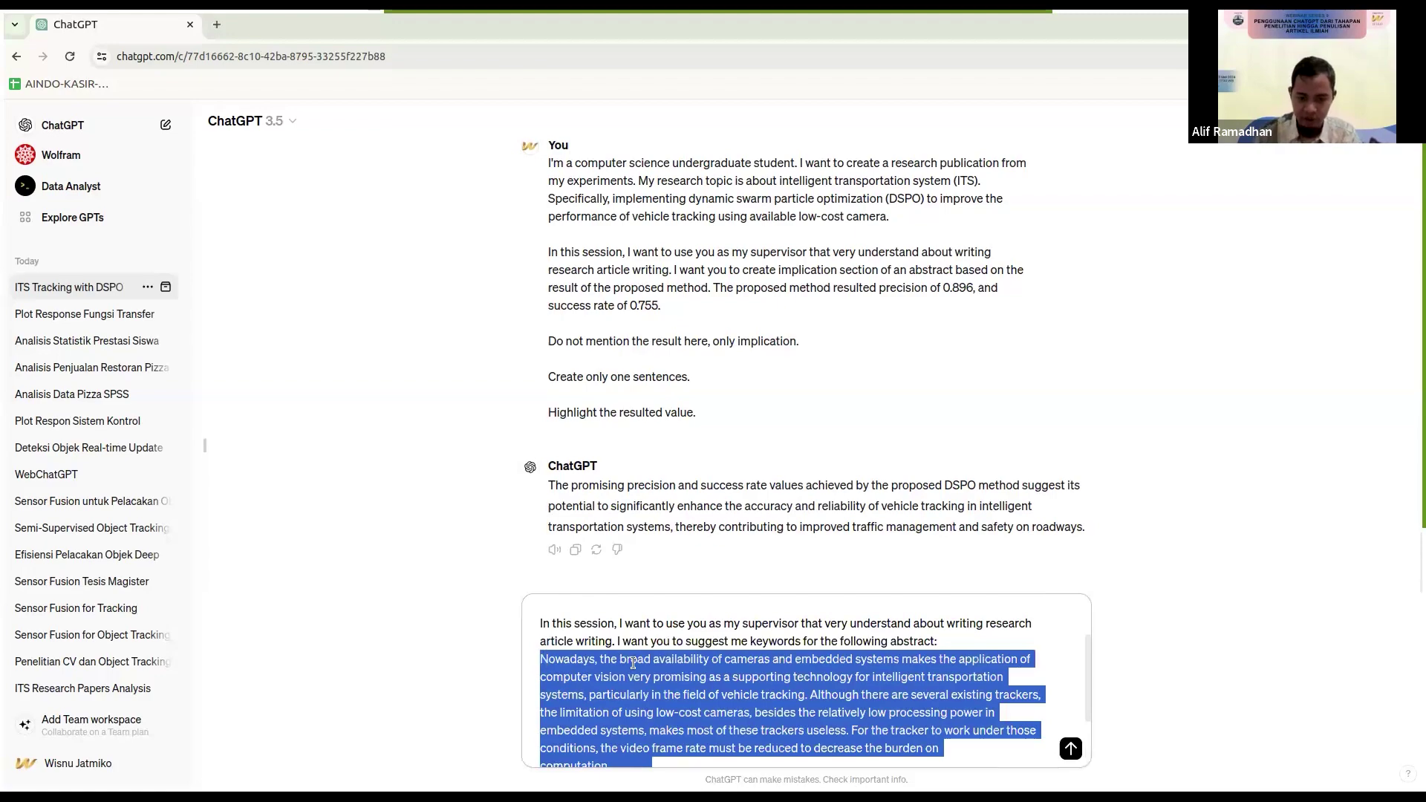
{"action": "key", "text": "BackSpace"}
{"action": "scroll", "coordinate": [612, 366], "scroll_direction": "up", "scroll_amount": 10}
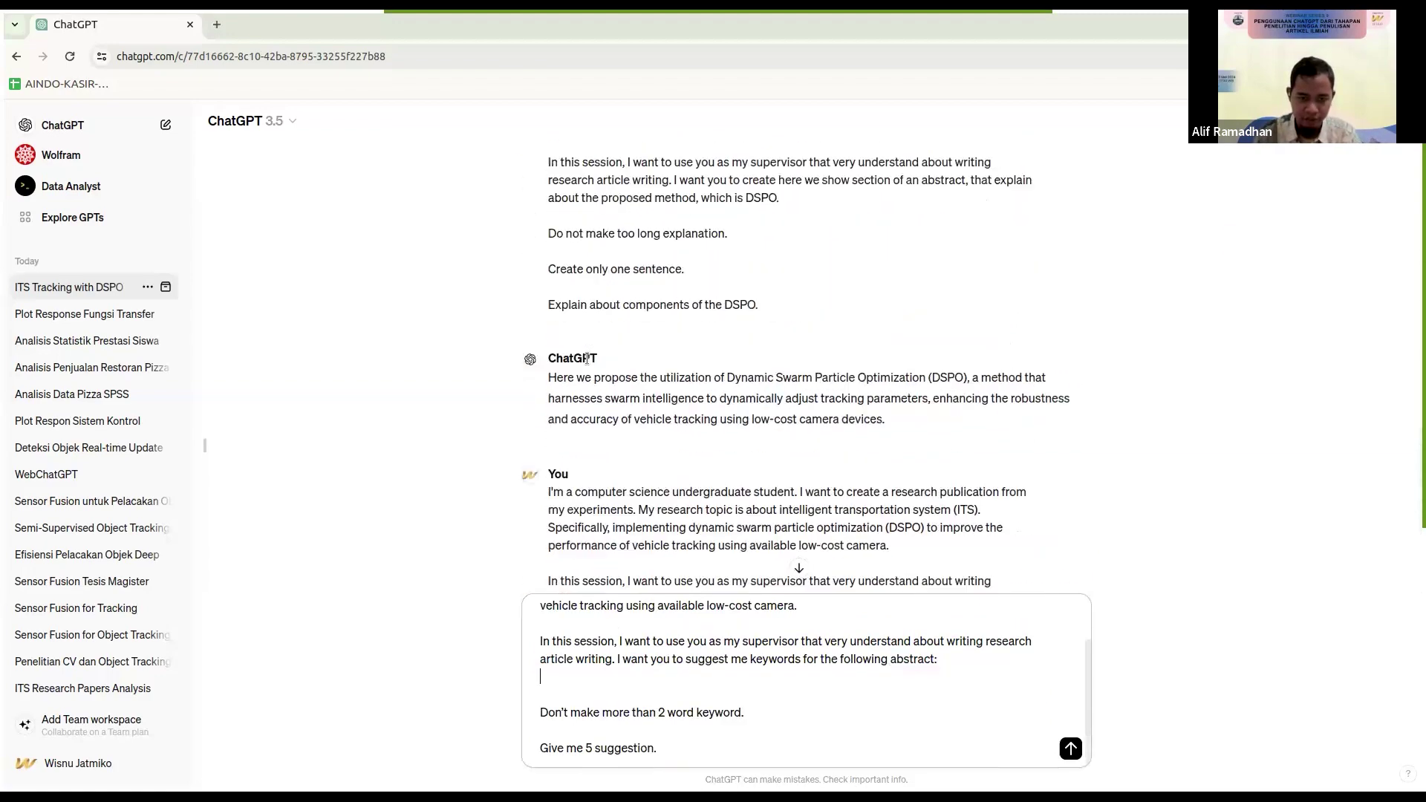
{"action": "scroll", "coordinate": [581, 484], "scroll_direction": "down", "scroll_amount": 8}
{"action": "key", "text": "ctrl+v"}
{"action": "scroll", "coordinate": [581, 484], "scroll_direction": "down", "scroll_amount": 1}
Step: Replace the abstract's closing sentence "These findings underscore the potential of DSPO..." in the keyword prompt with the generated implication sentence
{"action": "left_click_drag", "start_coordinate": [547, 485], "coordinate": [1091, 528]}
{"action": "key", "text": "ctrl+c"}
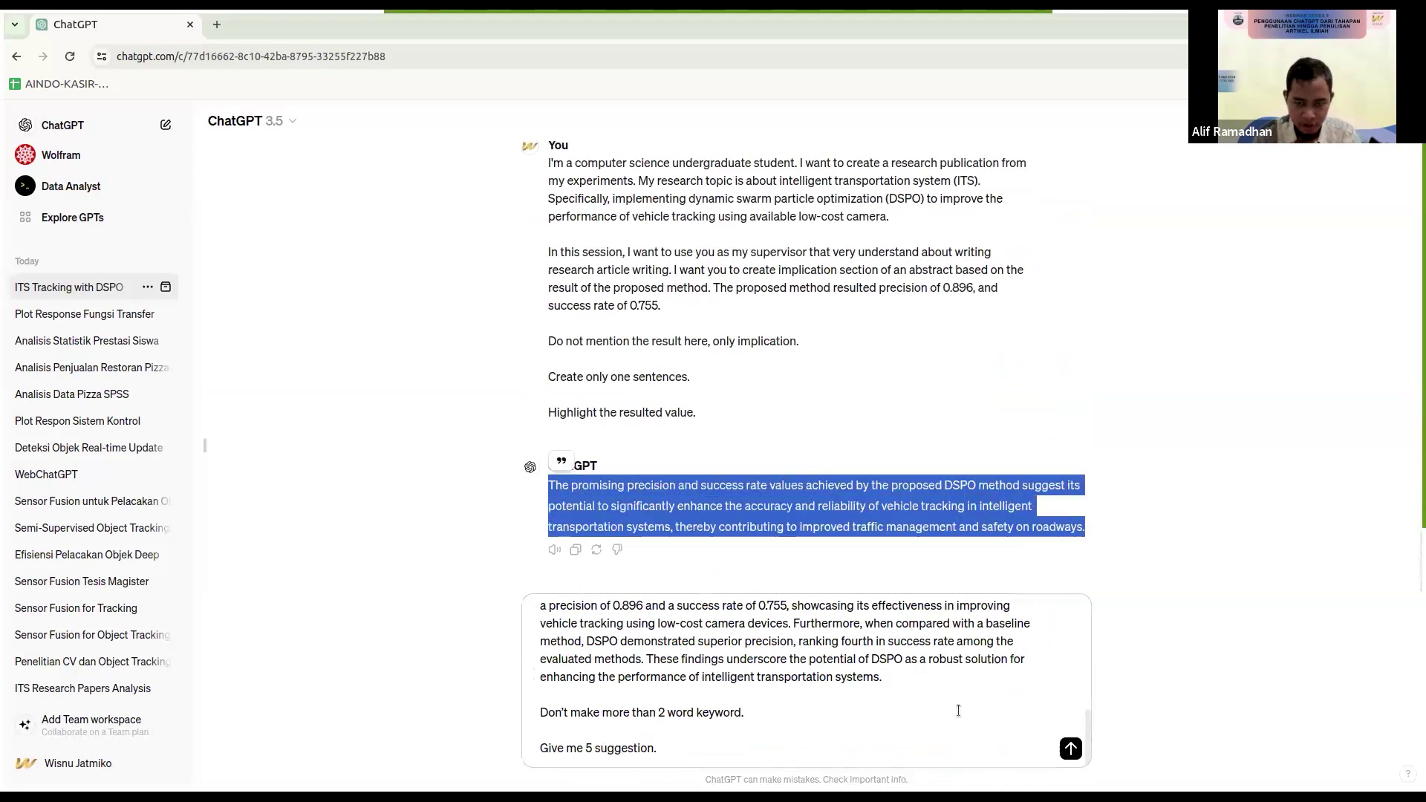
{"action": "left_click", "coordinate": [905, 673]}
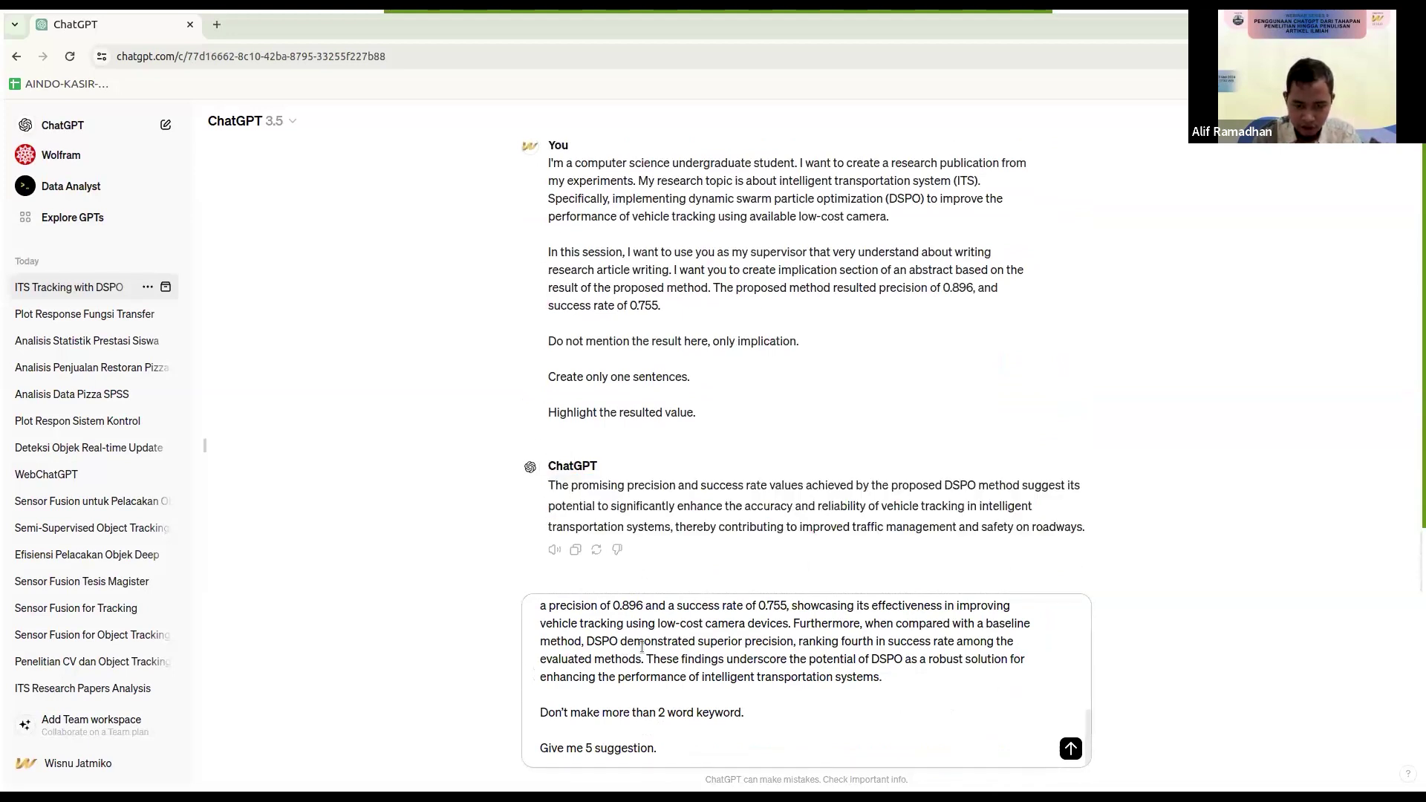
{"action": "left_click", "coordinate": [653, 658], "text": "shift"}
{"action": "key", "text": "shift+Left"}
{"action": "key", "text": "BackSpace"}
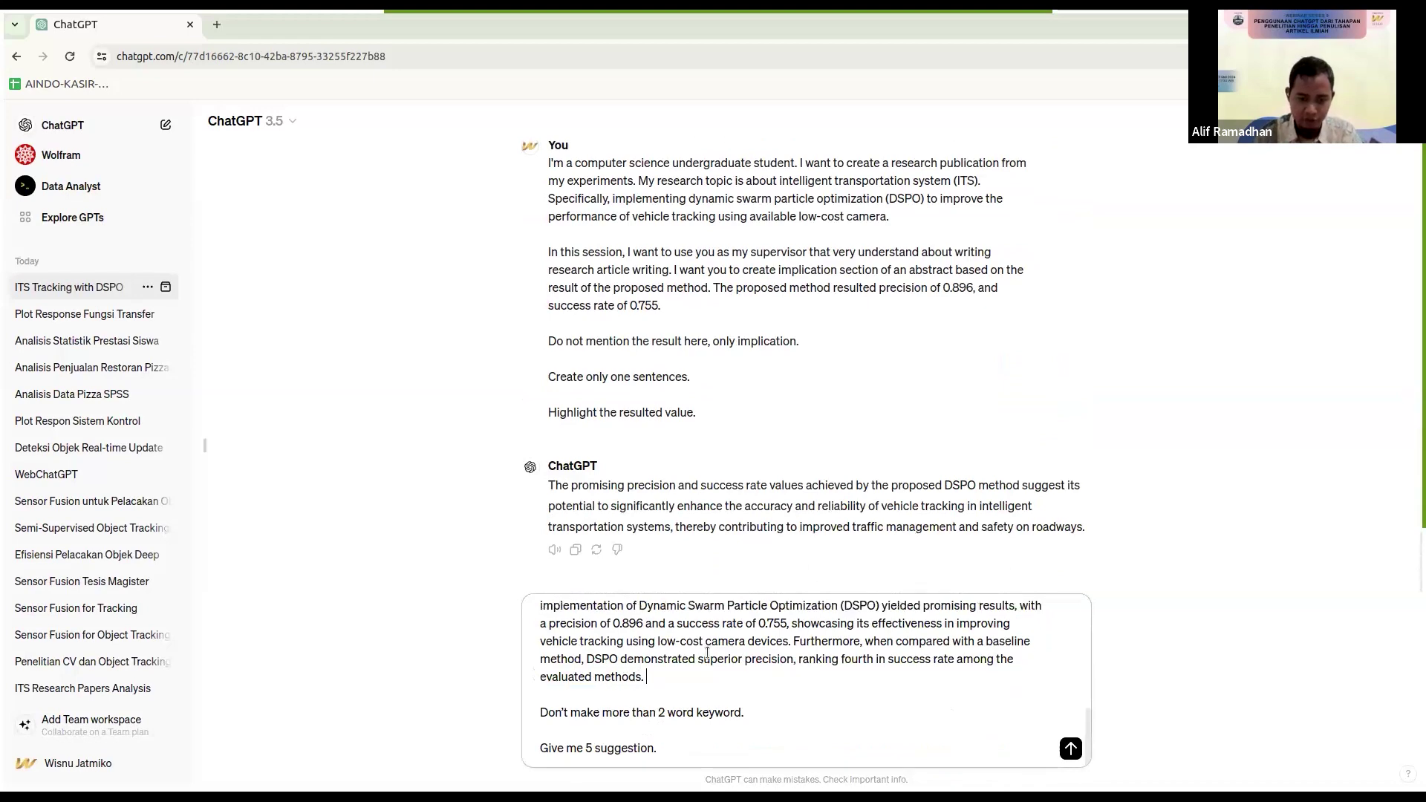
{"action": "key", "text": "ctrl+v"}
Step: Submit the keyword prompt and check the suggested keywords against the instruction "Don't make more than 2 word keyword."
{"action": "scroll", "coordinate": [732, 713], "scroll_direction": "up", "scroll_amount": 10}
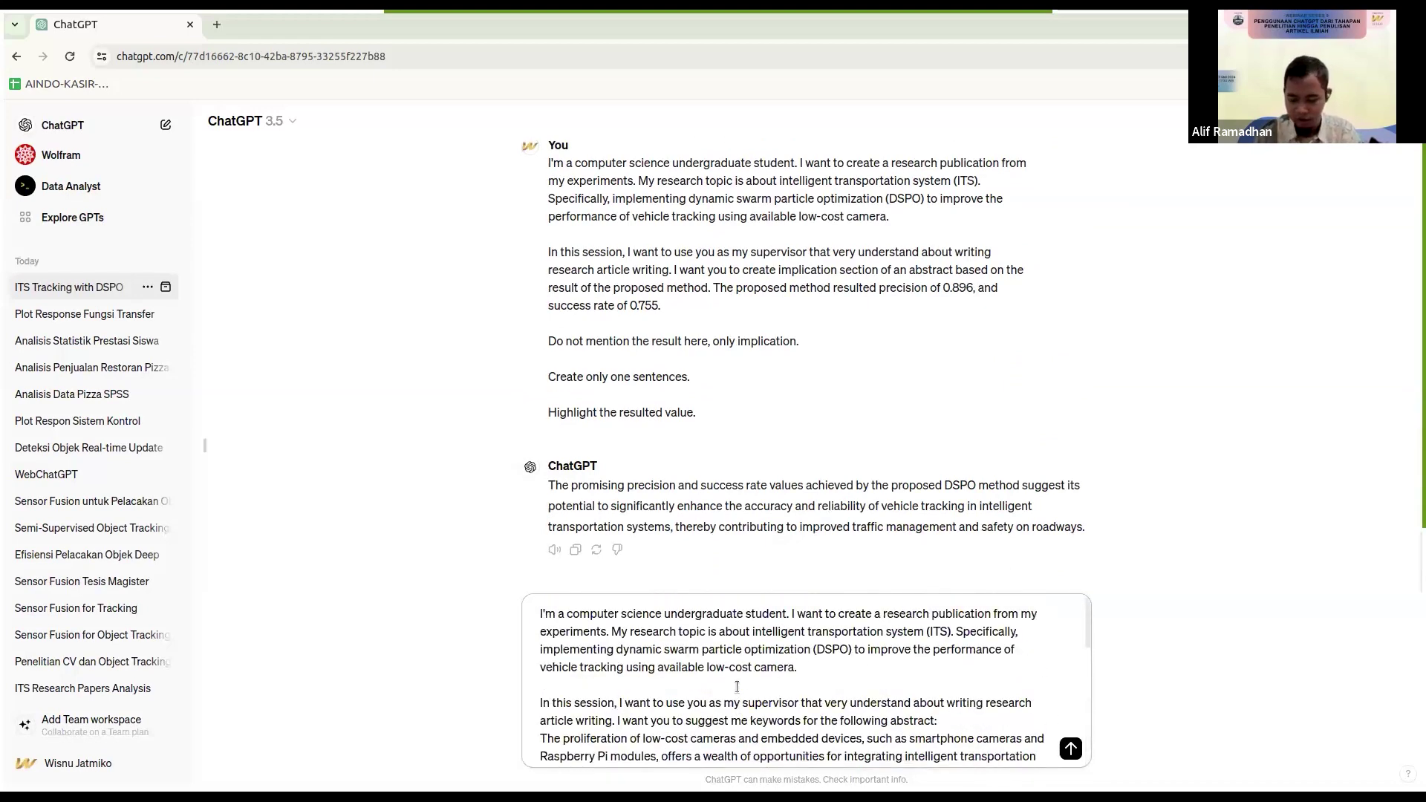
{"action": "key", "text": "Return"}
{"action": "scroll", "coordinate": [777, 627], "scroll_direction": "up", "scroll_amount": 8}
{"action": "scroll", "coordinate": [777, 631], "scroll_direction": "down", "scroll_amount": 10}
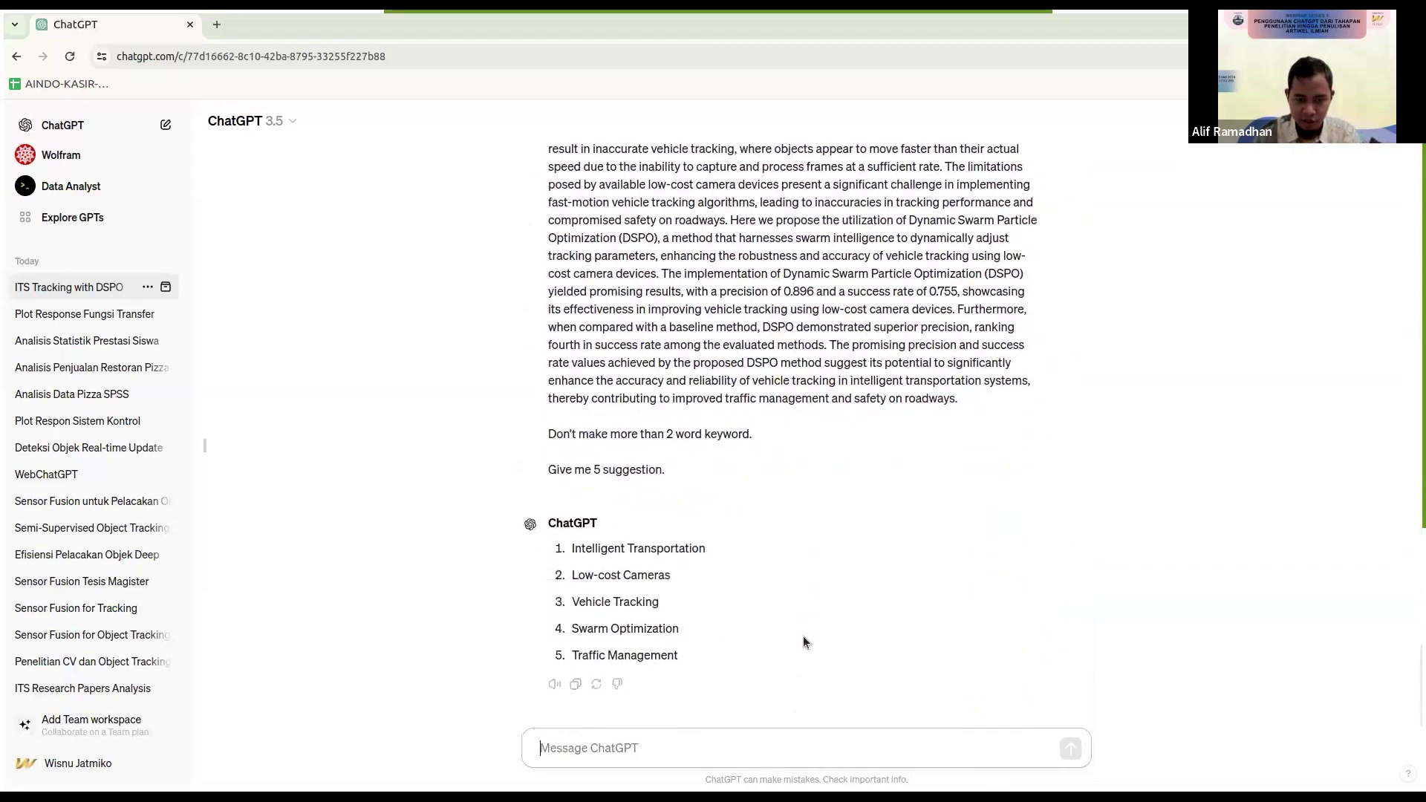
{"action": "left_click_drag", "start_coordinate": [777, 433], "coordinate": [542, 433]}
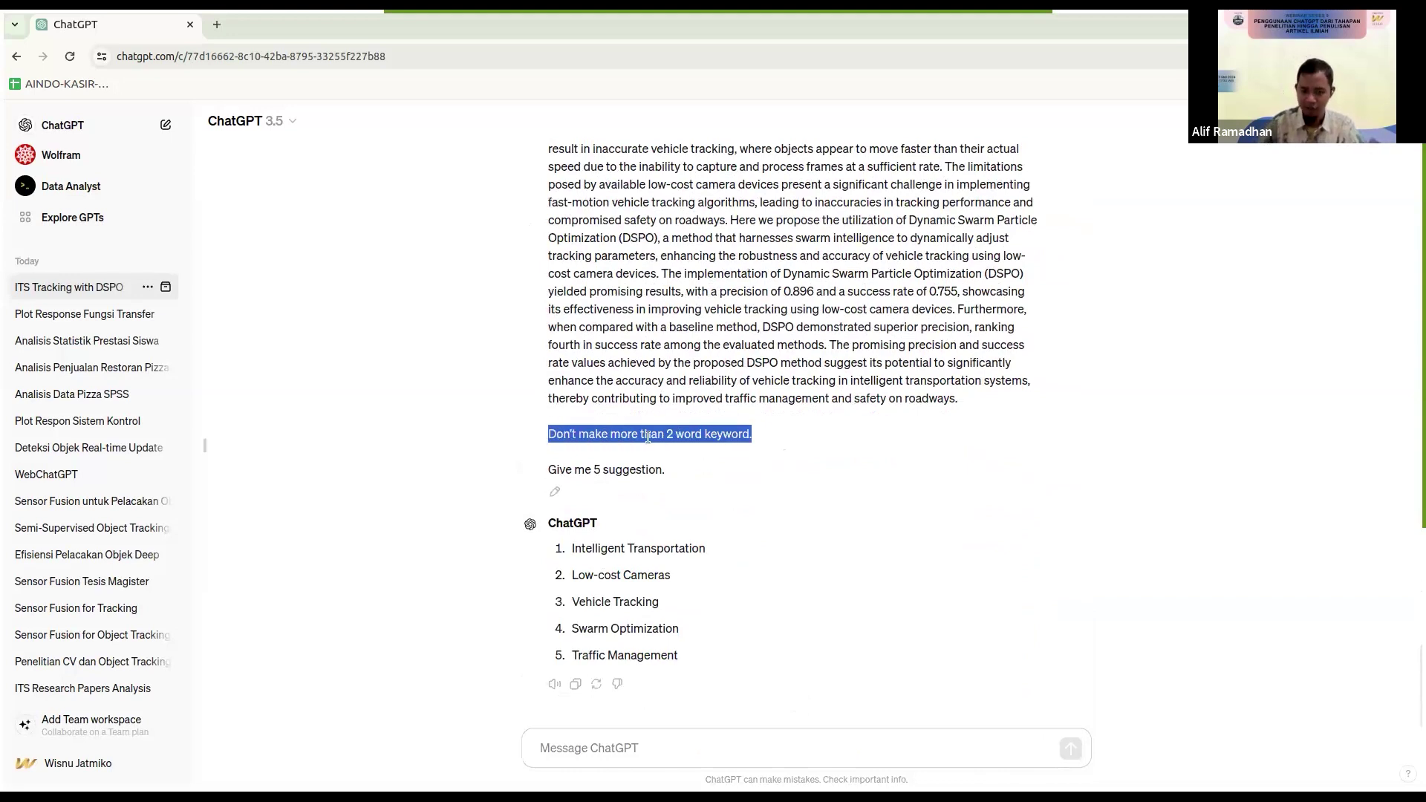
{"action": "scroll", "coordinate": [648, 437], "scroll_direction": "up", "scroll_amount": 1}
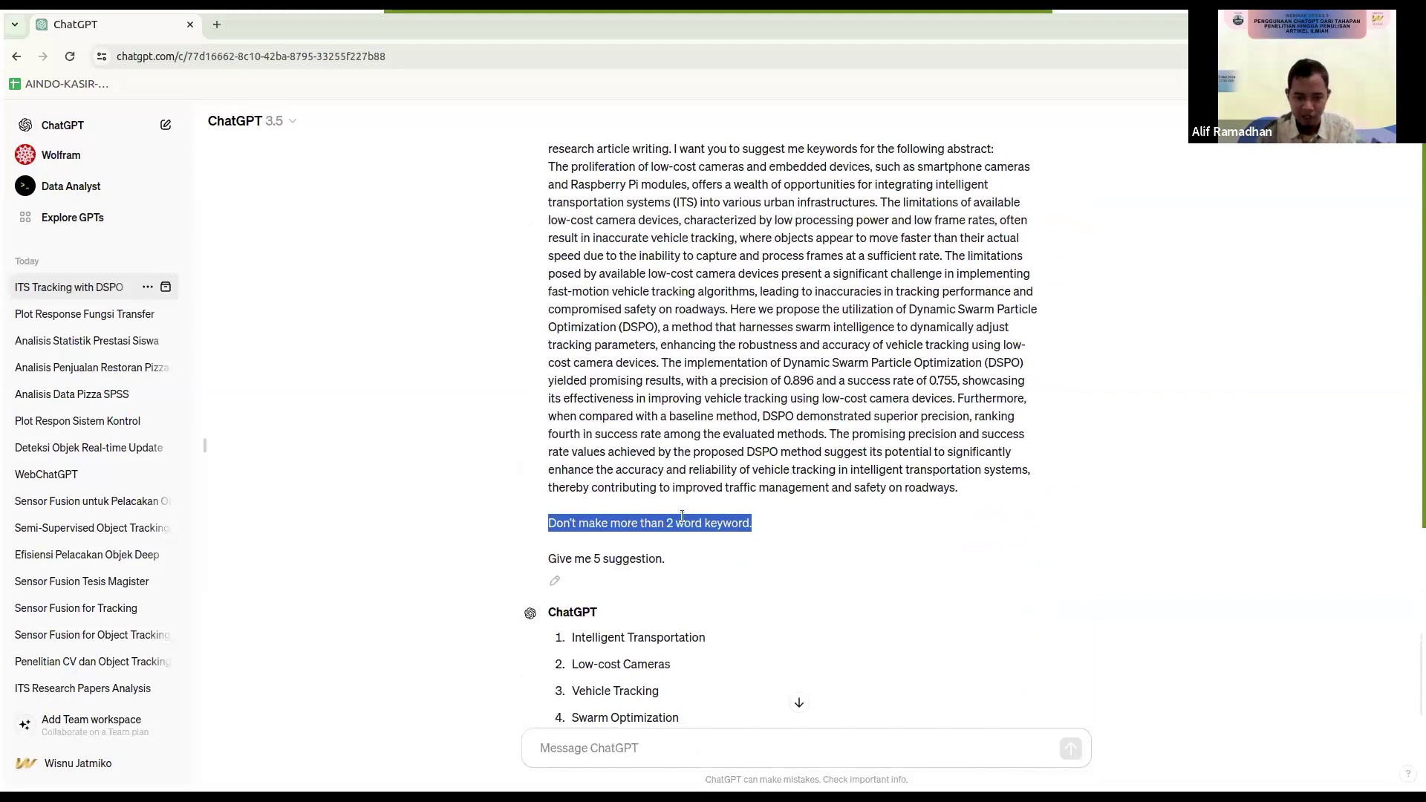
{"action": "scroll", "coordinate": [682, 517], "scroll_direction": "down", "scroll_amount": 1}
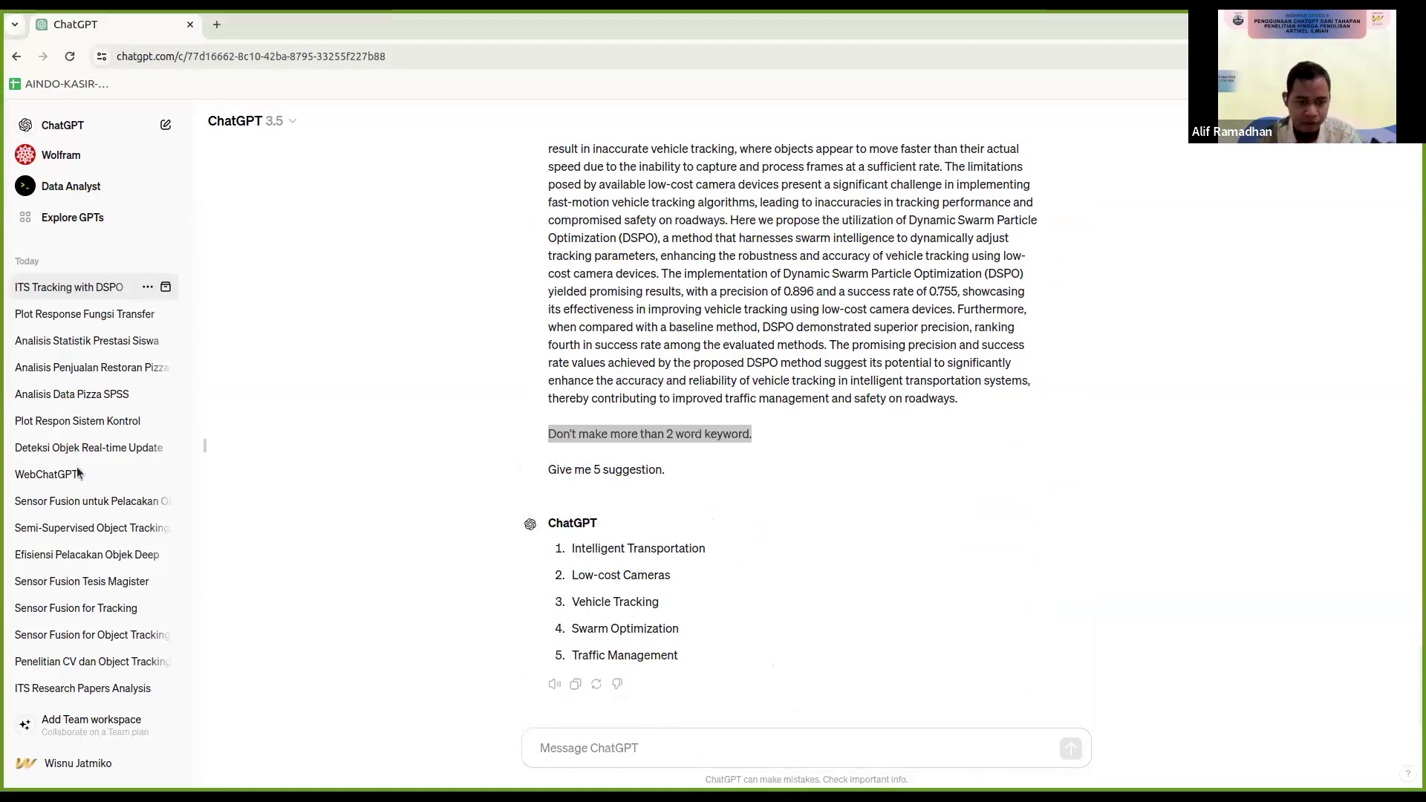
Step: Paste the prepared prompt asking for 5 research paper titles based on an abstract, with no titles in question form
{"action": "left_click", "coordinate": [609, 480]}
{"action": "scroll", "coordinate": [648, 723], "scroll_direction": "up", "scroll_amount": 2}
{"action": "scroll", "coordinate": [648, 724], "scroll_direction": "down", "scroll_amount": 4}
{"action": "left_click", "coordinate": [650, 746]}
{"action": "key", "text": "ctrl+v"}
{"action": "scroll", "coordinate": [671, 685], "scroll_direction": "up", "scroll_amount": 2}
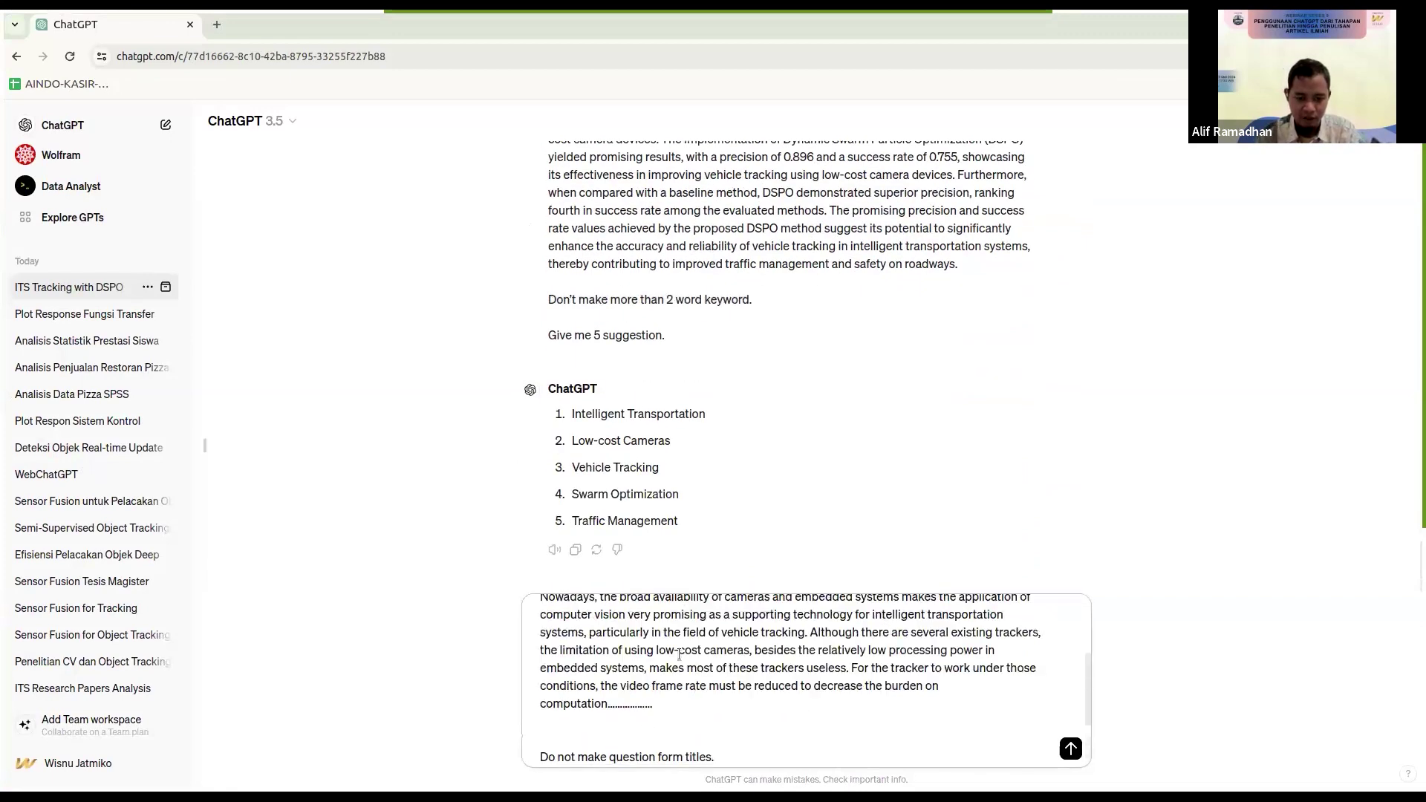
Step: Replace the sample abstract in the title prompt with the full abstract from the keyword request, and submit the prompt
{"action": "scroll", "coordinate": [692, 493], "scroll_direction": "up", "scroll_amount": 4}
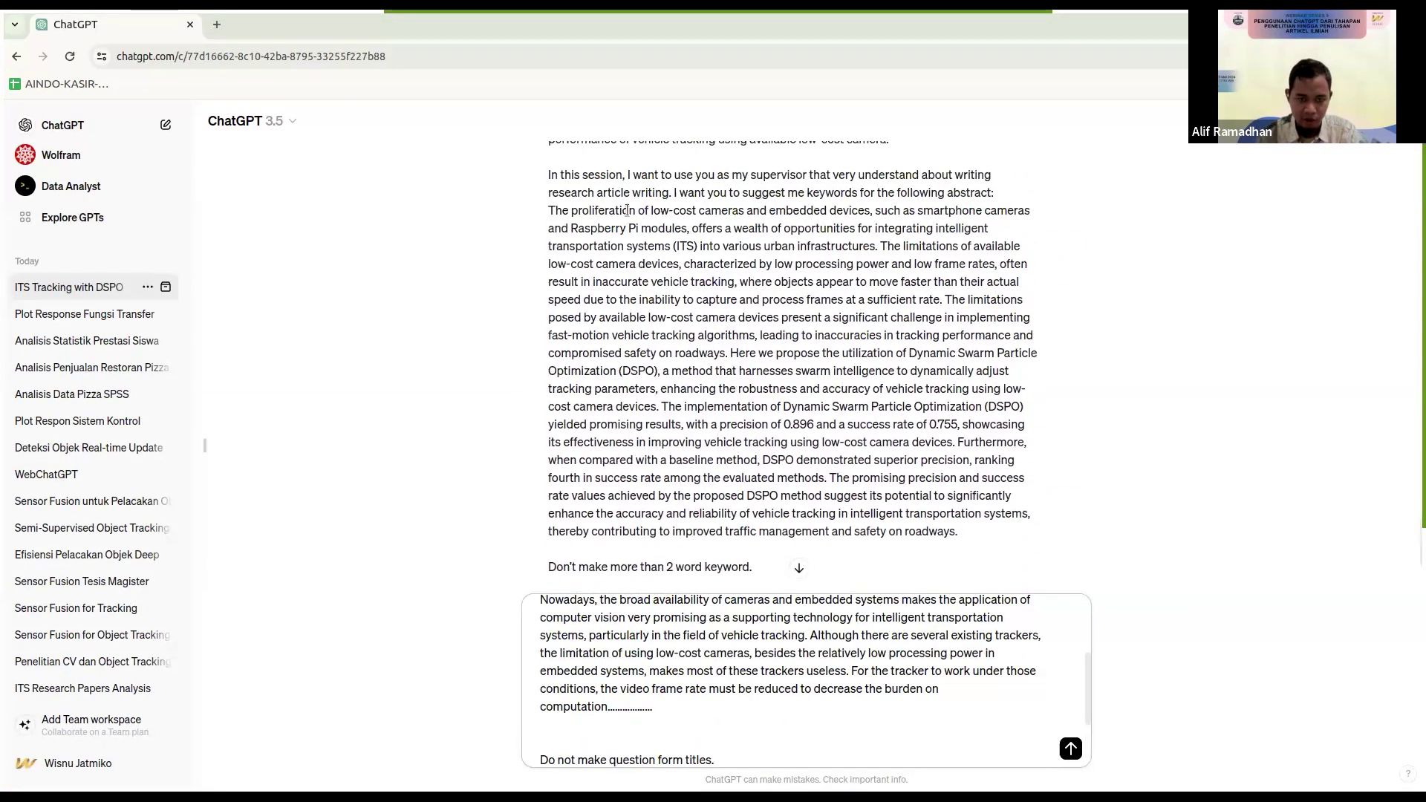
{"action": "left_click_drag", "start_coordinate": [549, 209], "coordinate": [957, 539]}
{"action": "key", "text": "ctrl+c"}
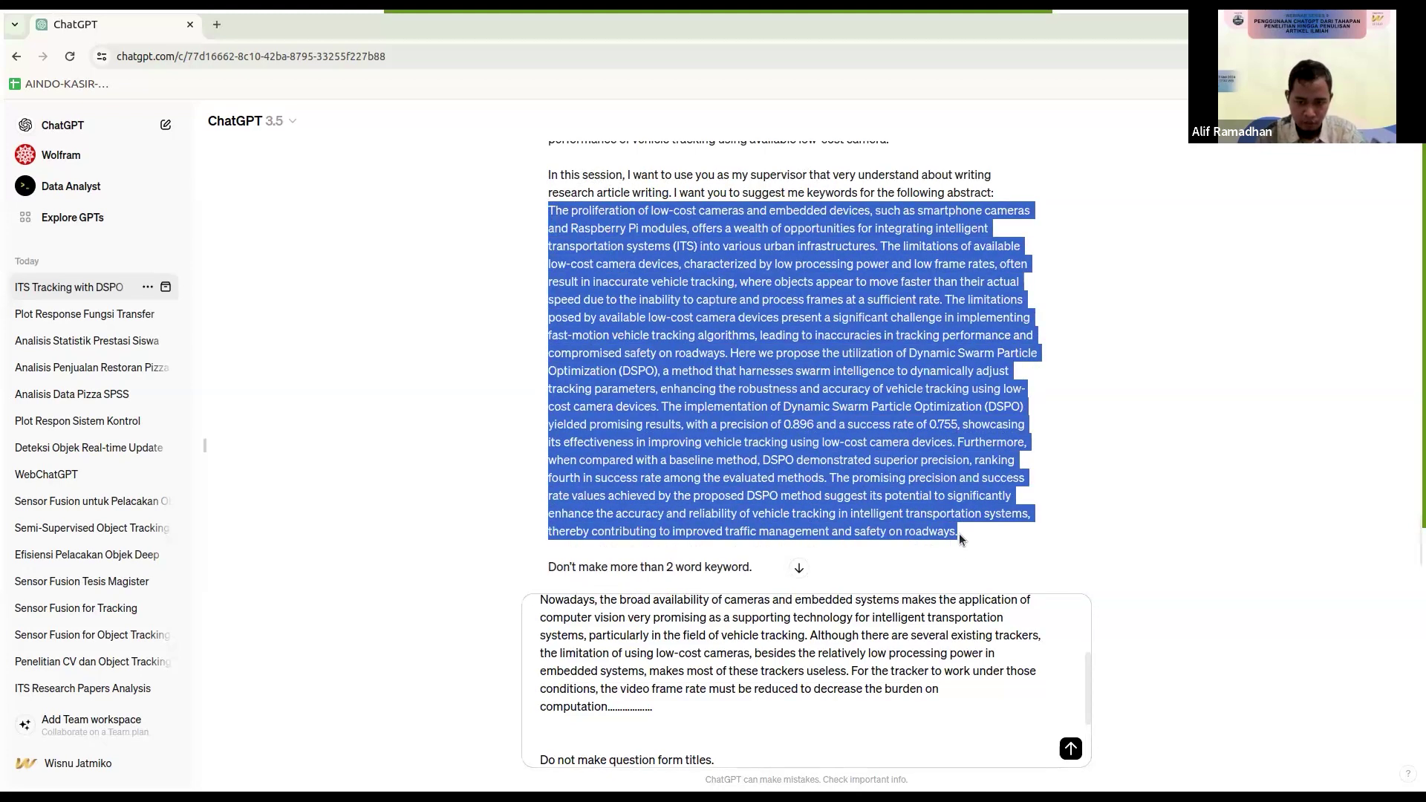
{"action": "left_click_drag", "start_coordinate": [679, 712], "coordinate": [537, 739]}
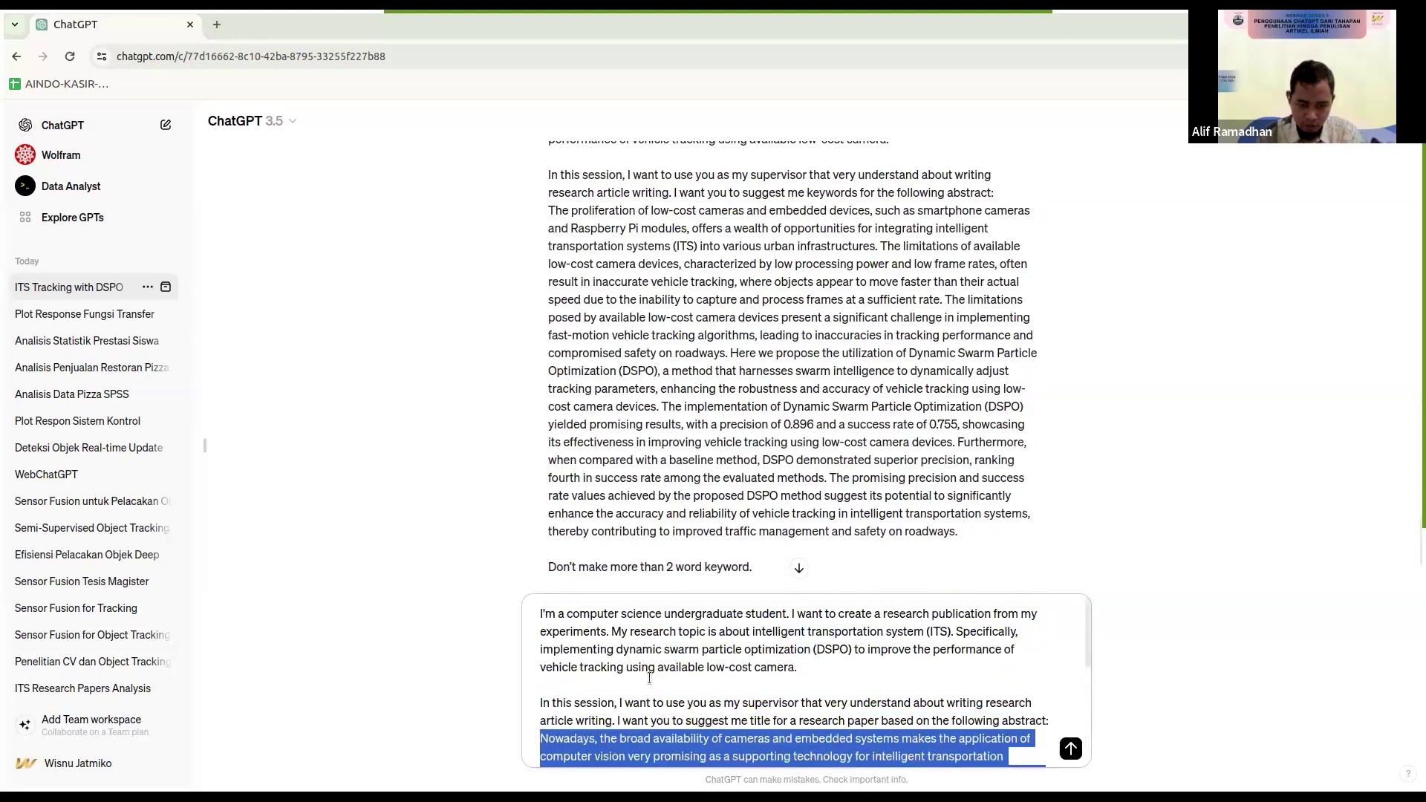
{"action": "key", "text": "ctrl+v"}
{"action": "scroll", "coordinate": [649, 677], "scroll_direction": "down", "scroll_amount": 2}
{"action": "key", "text": "Return"}
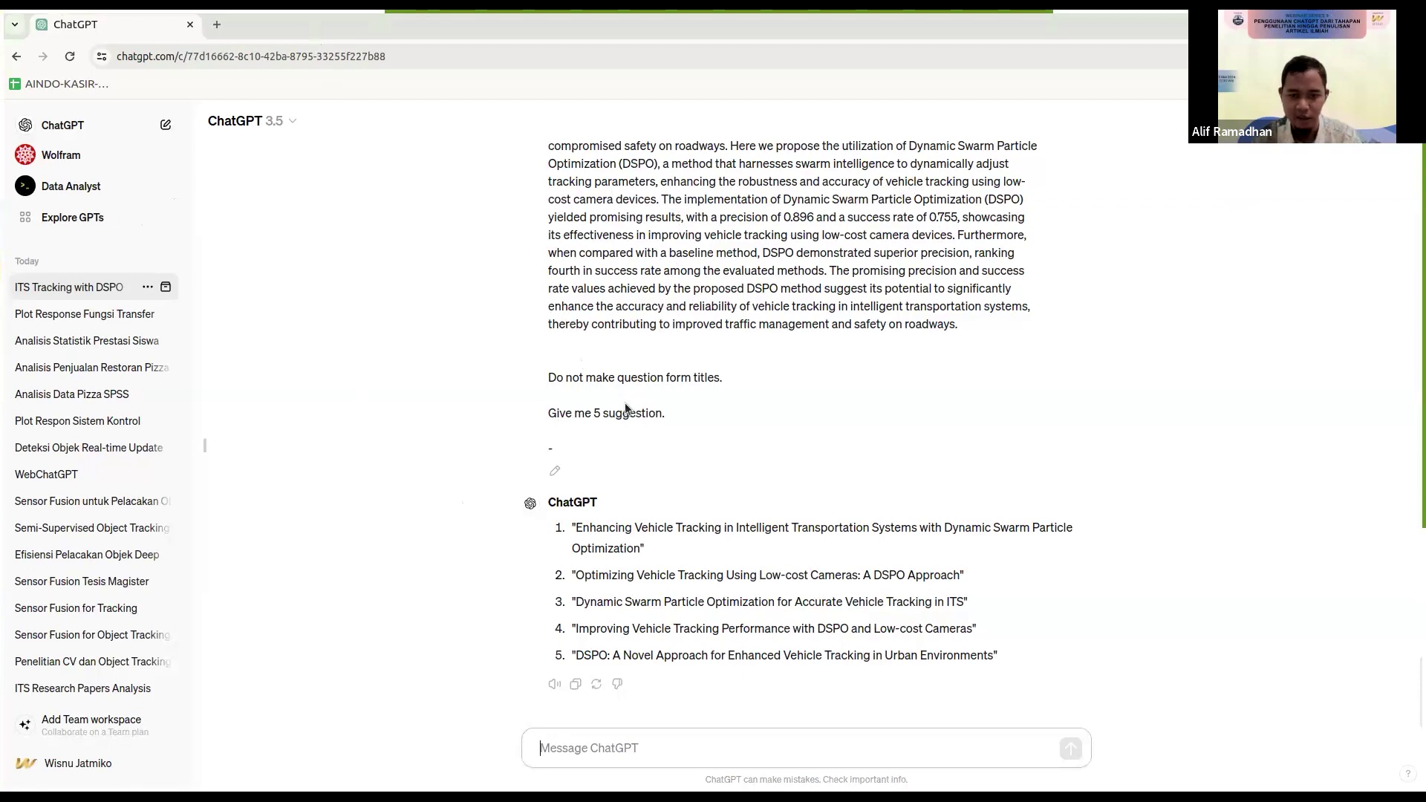
Step: Paste the prepared prompt for a 5-sentence general background paragraph of the introduction that leaves out anything related to DSPO
{"action": "right_click", "coordinate": [649, 445]}
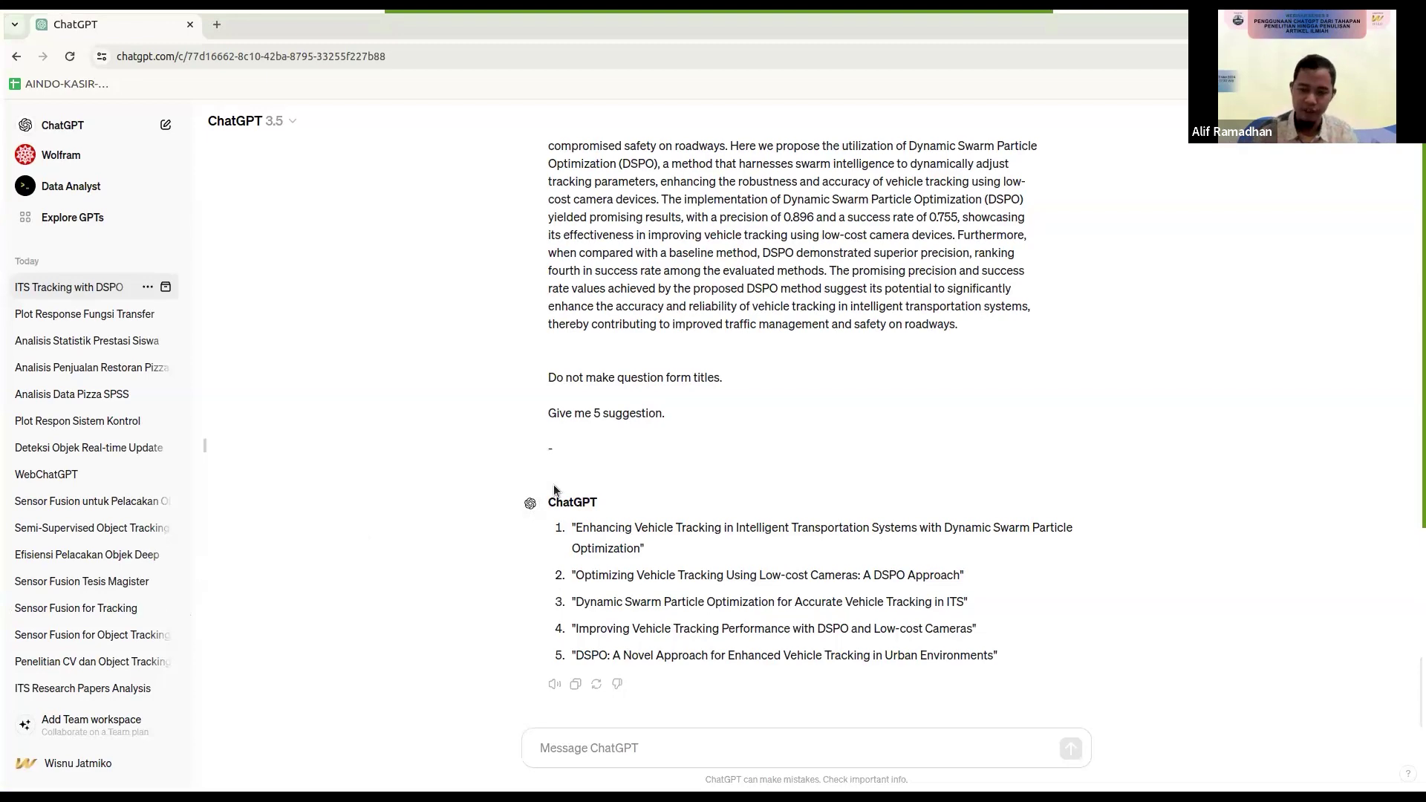
{"action": "left_click", "coordinate": [621, 751]}
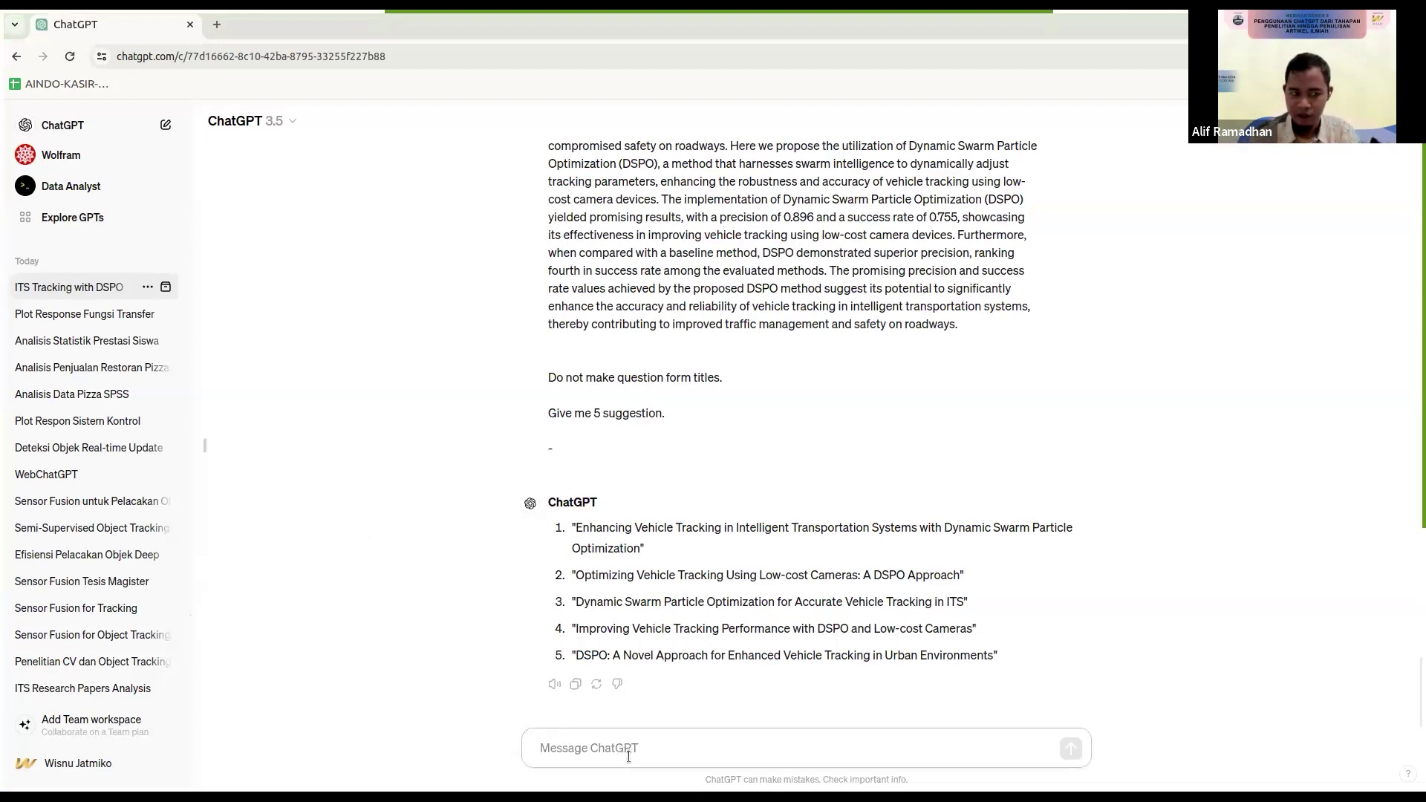
{"action": "key", "text": "ctrl+v"}
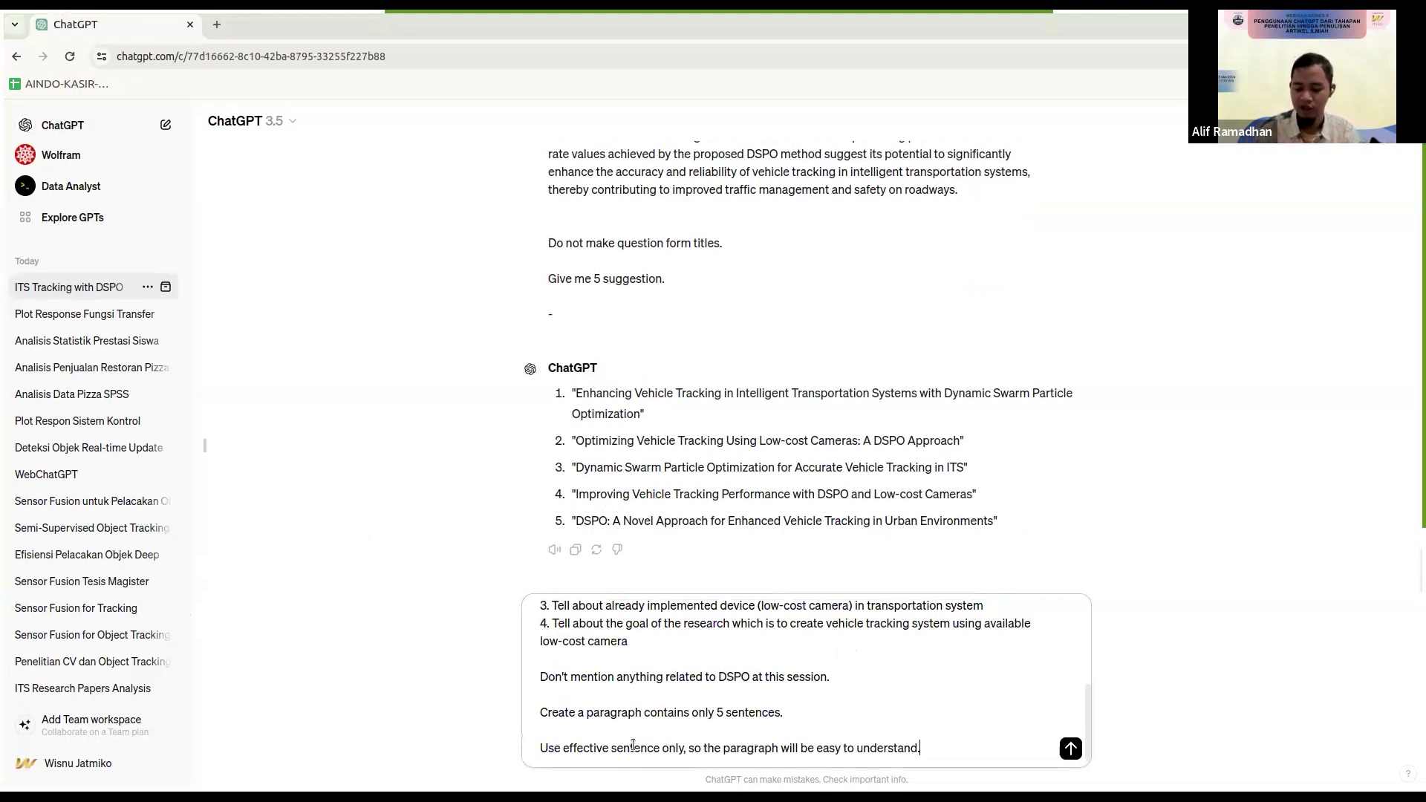
{"action": "scroll", "coordinate": [709, 667], "scroll_direction": "up", "scroll_amount": 5}
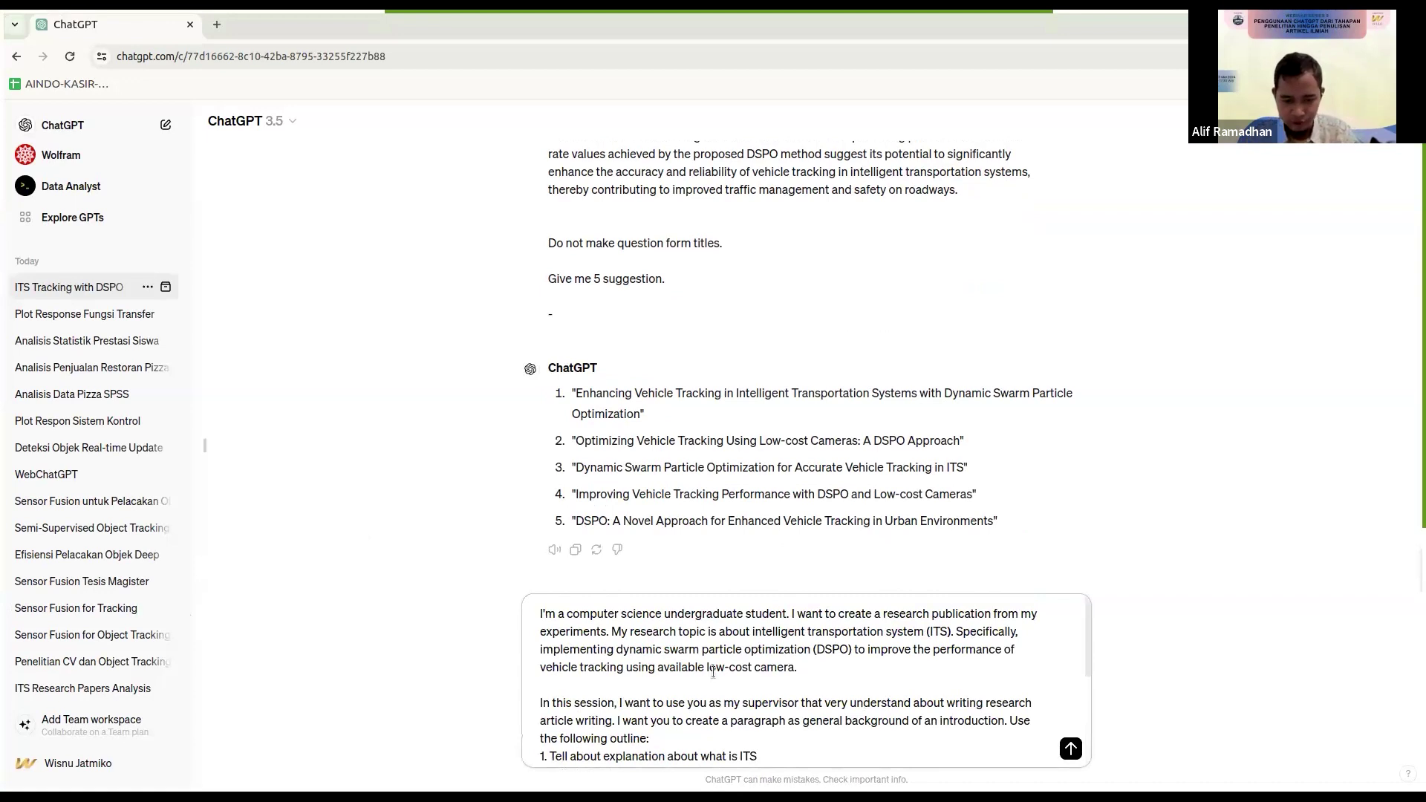
{"action": "scroll", "coordinate": [713, 671], "scroll_direction": "down", "scroll_amount": 2}
{"action": "scroll", "coordinate": [743, 654], "scroll_direction": "up", "scroll_amount": 2}
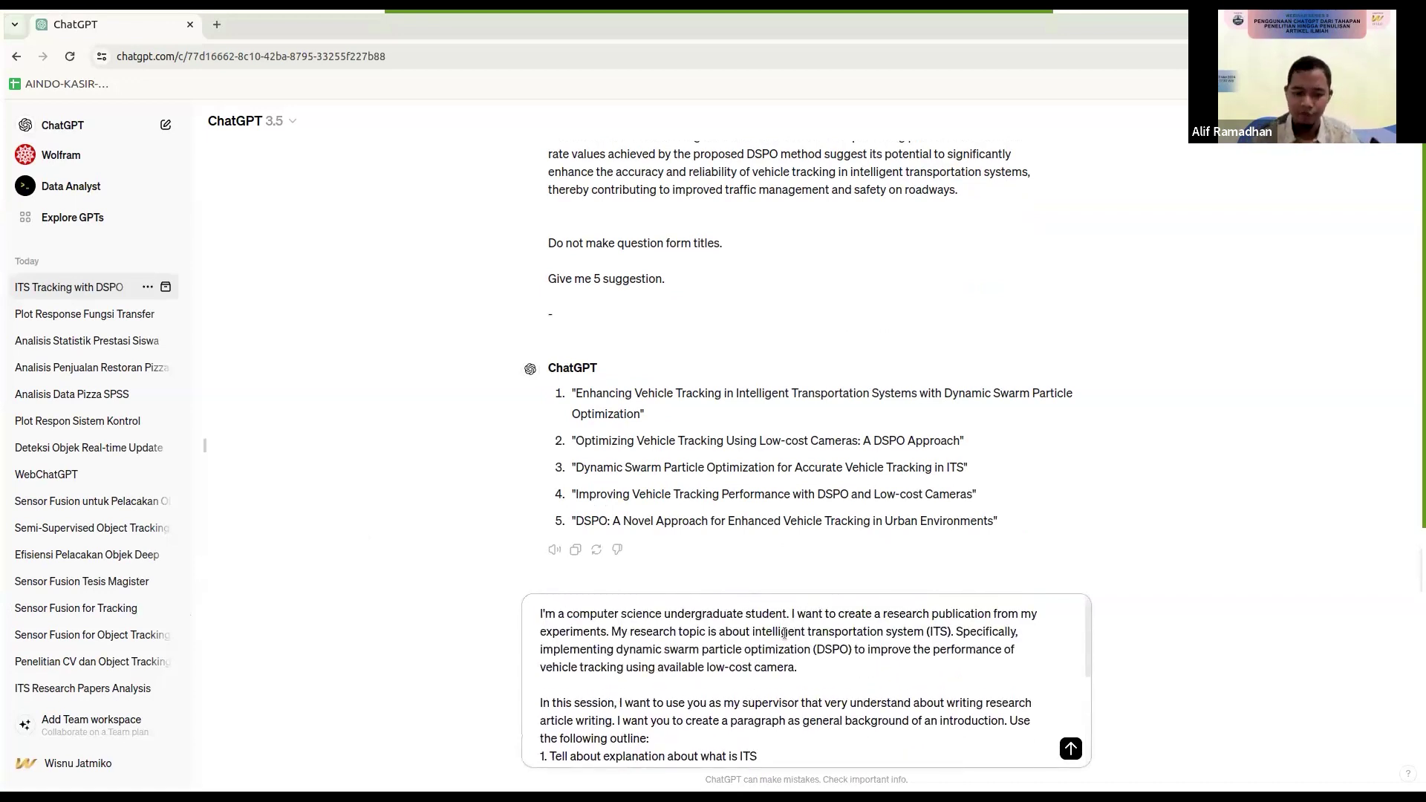
Step: Examine the background prompt's topic description, its request for a general background paragraph and its four-point outline
{"action": "scroll", "coordinate": [784, 669], "scroll_direction": "down", "scroll_amount": 2}
{"action": "scroll", "coordinate": [780, 712], "scroll_direction": "up", "scroll_amount": 2}
{"action": "scroll", "coordinate": [780, 712], "scroll_direction": "down", "scroll_amount": 2}
{"action": "scroll", "coordinate": [780, 711], "scroll_direction": "up", "scroll_amount": 2}
{"action": "left_click_drag", "start_coordinate": [826, 668], "coordinate": [541, 632]}
{"action": "left_click", "coordinate": [727, 725]}
{"action": "left_click_drag", "start_coordinate": [614, 715], "coordinate": [656, 737]}
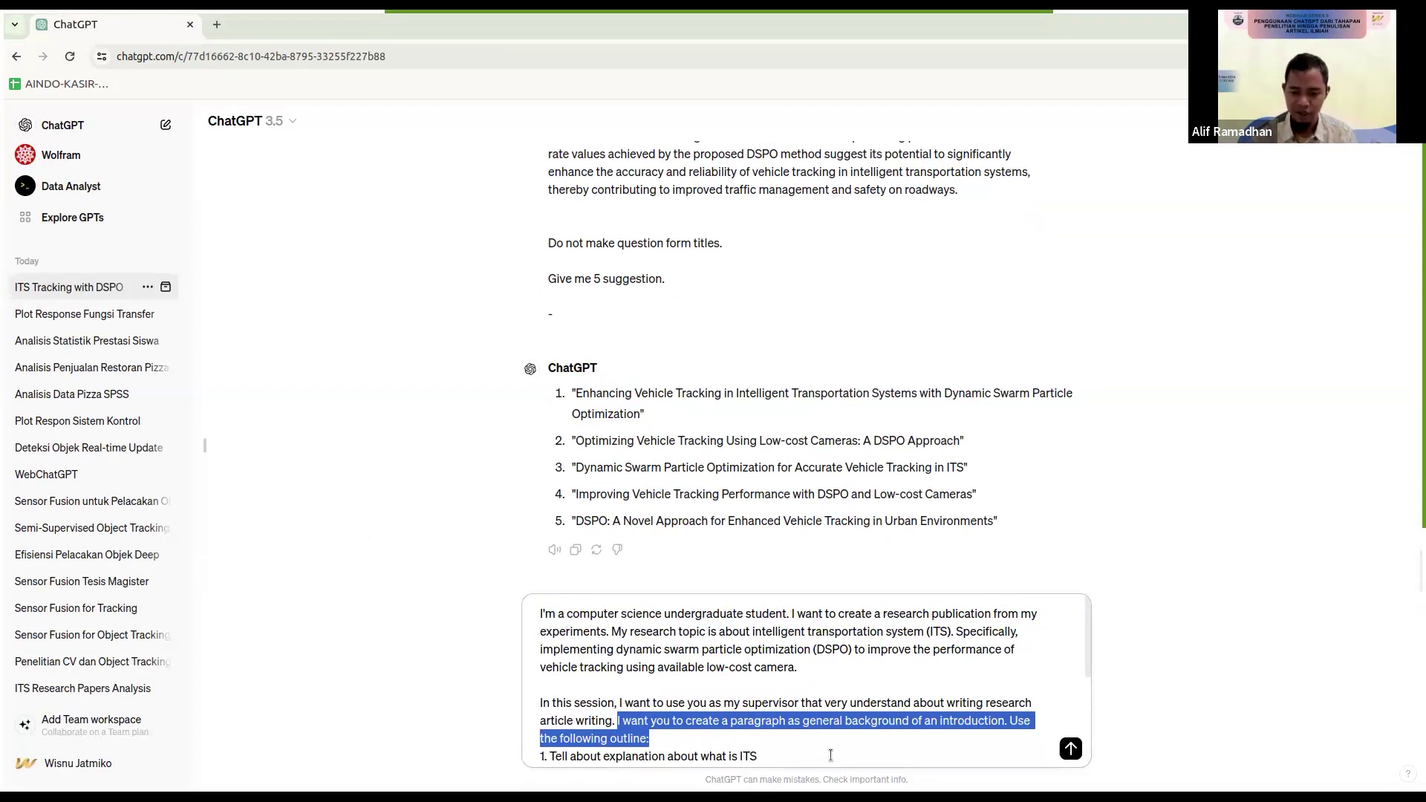
{"action": "scroll", "coordinate": [811, 722], "scroll_direction": "down", "scroll_amount": 2}
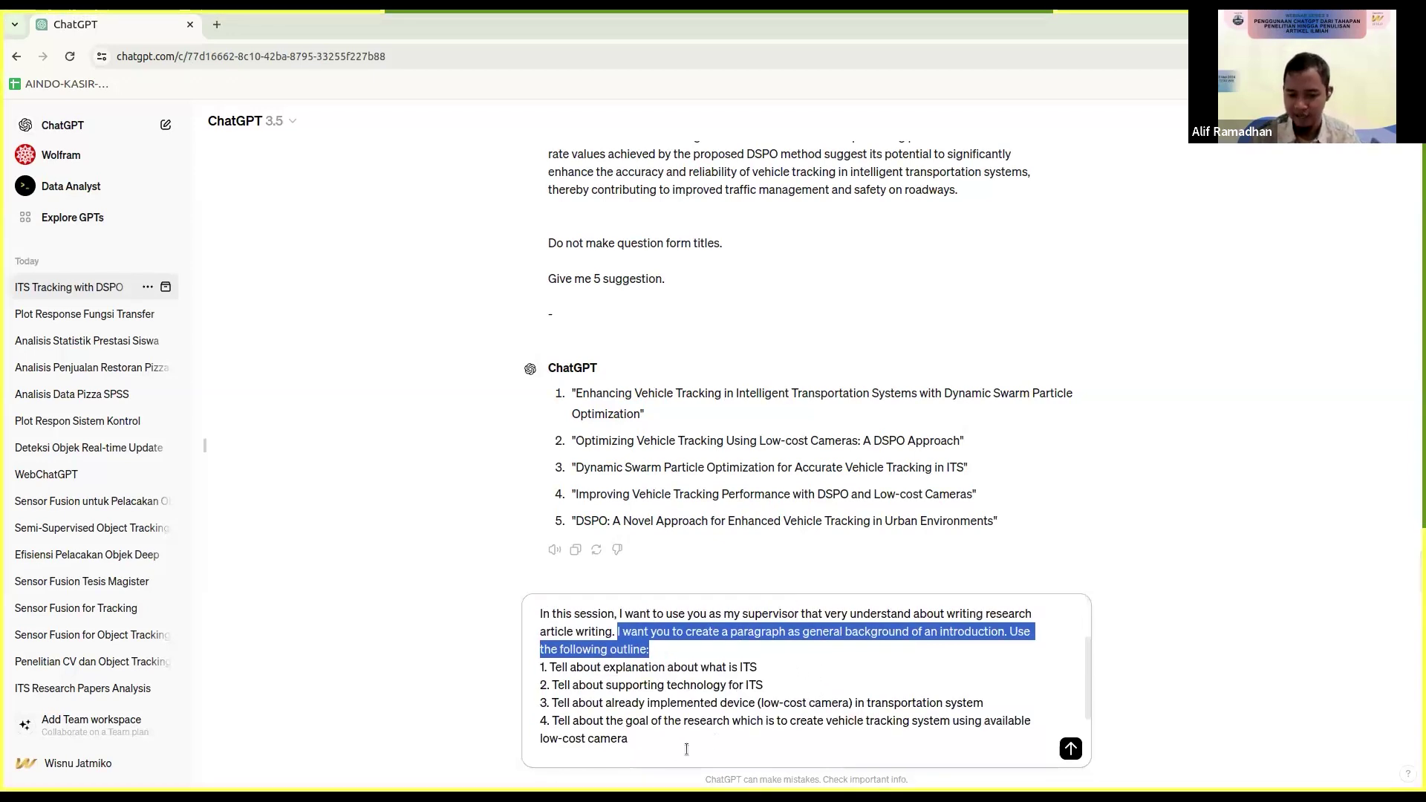
{"action": "left_click", "coordinate": [642, 738]}
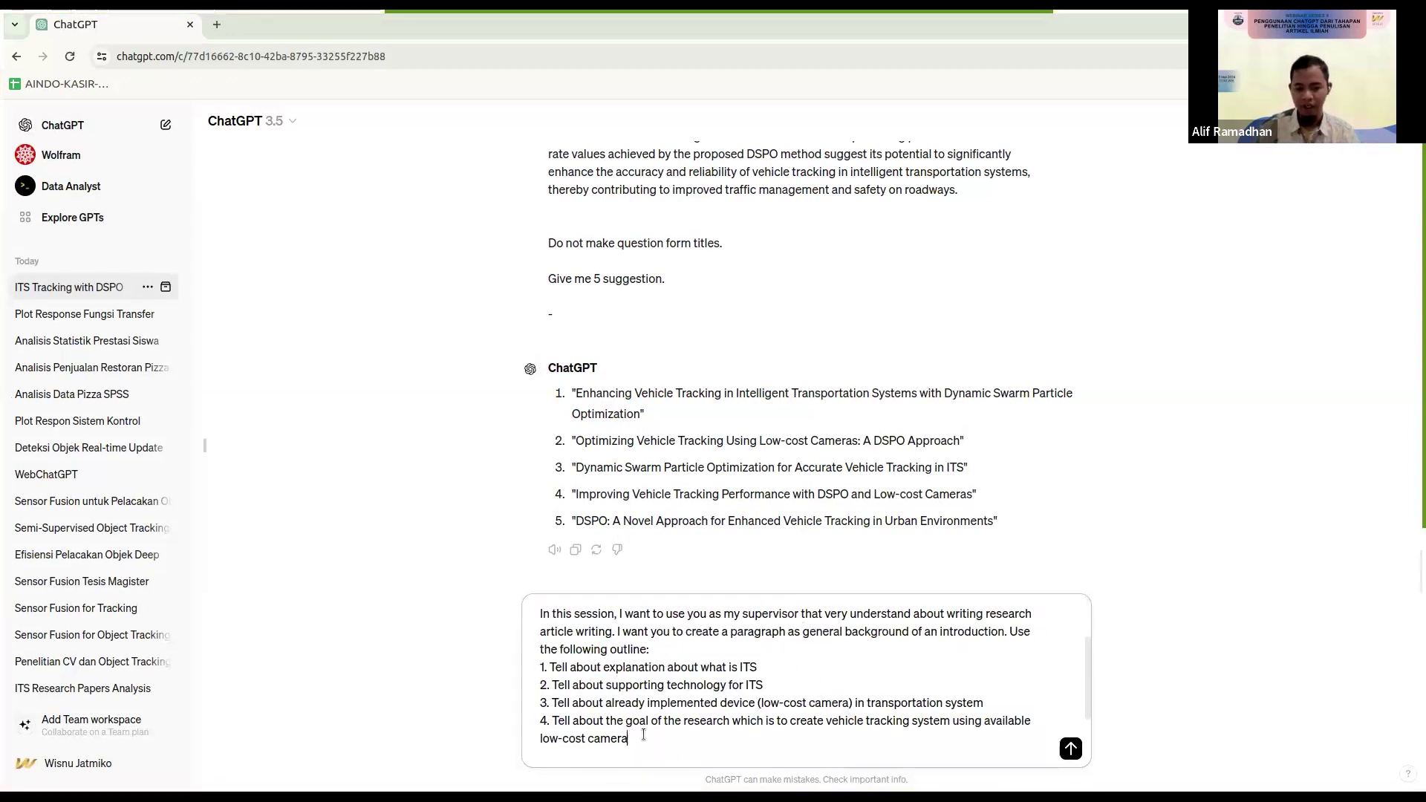
{"action": "left_click_drag", "start_coordinate": [642, 737], "coordinate": [531, 660]}
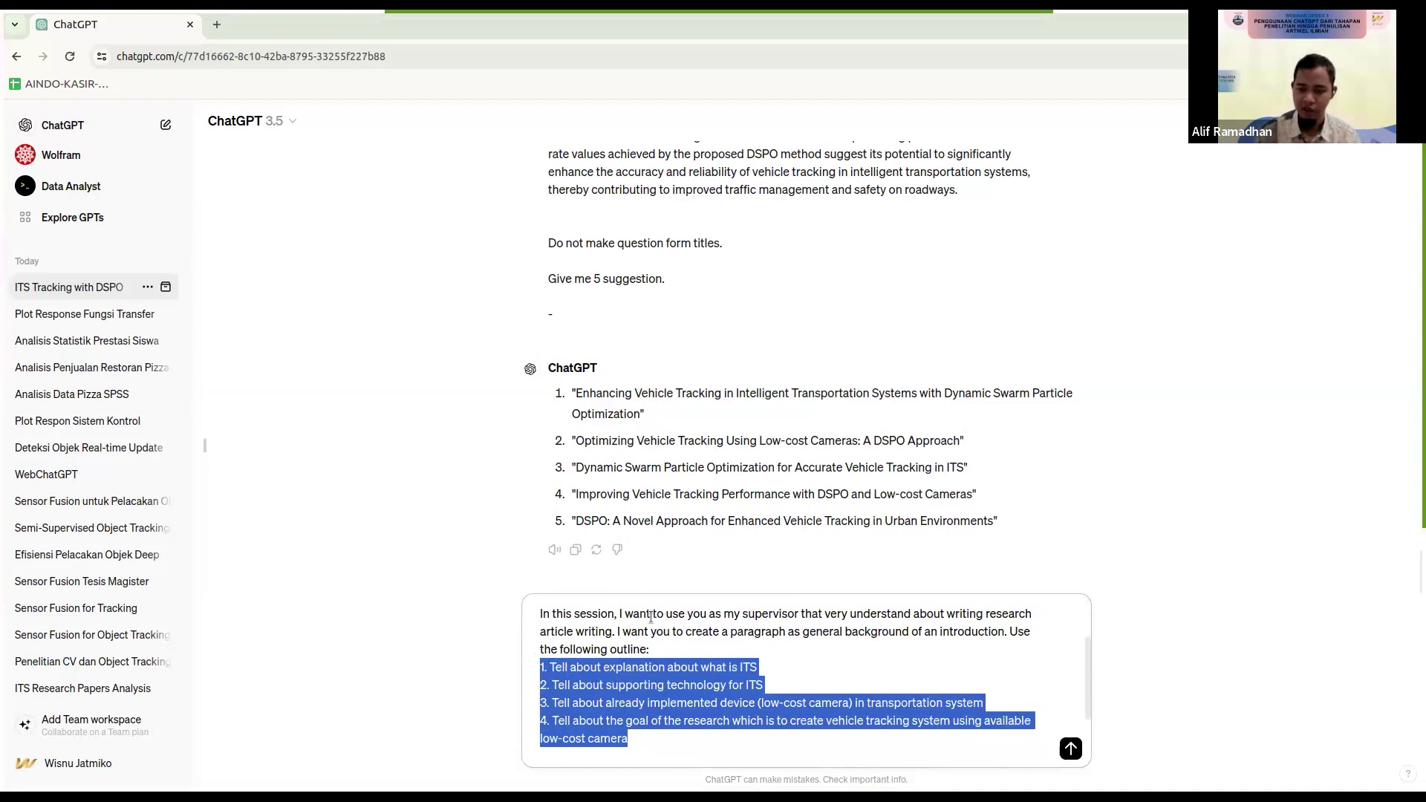
{"action": "left_click", "coordinate": [786, 666]}
{"action": "type", "text": "(1,2,"}
{"action": "key", "text": "shift+Left"}
{"action": "key", "text": "shift+Left"}
{"action": "key", "text": "shift+Left"}
{"action": "key", "text": "shift+Left"}
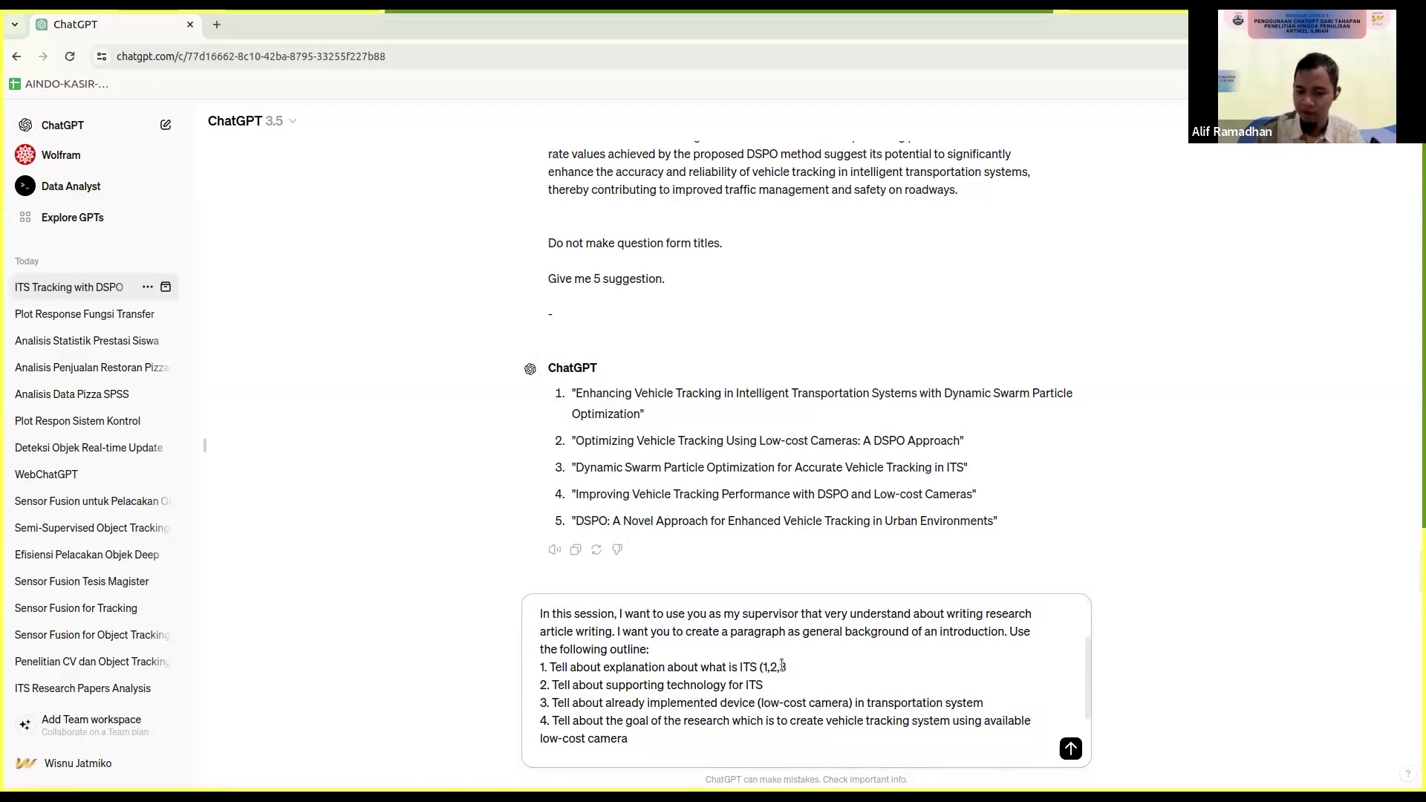
{"action": "key", "text": "BackSpace"}
{"action": "key", "text": "BackSpace"}
{"action": "key", "text": "BackSpace"}
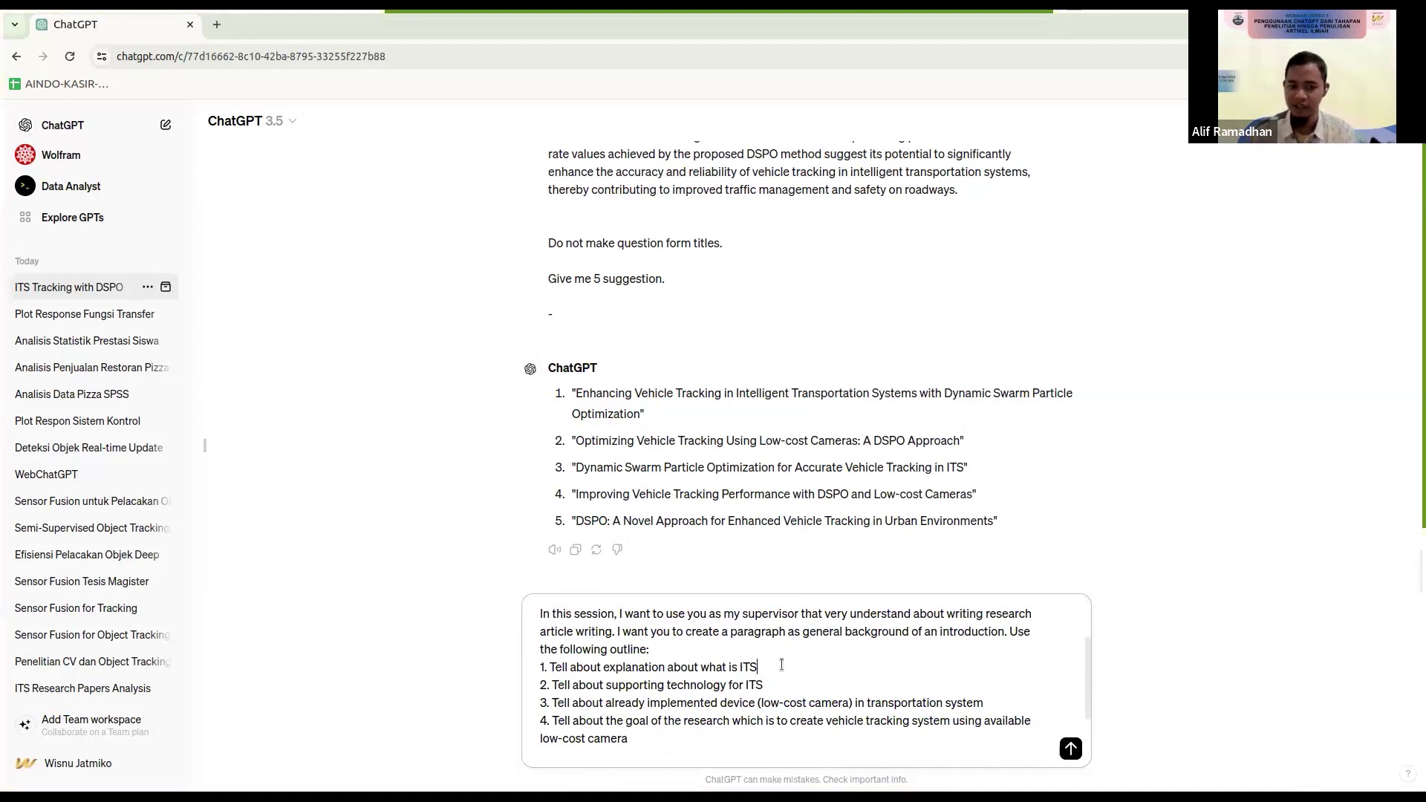
Step: Review the four outline points, the instruction not to mention DSPO and the 5-sentence limit in the background prompt
{"action": "left_click_drag", "start_coordinate": [663, 739], "coordinate": [546, 663]}
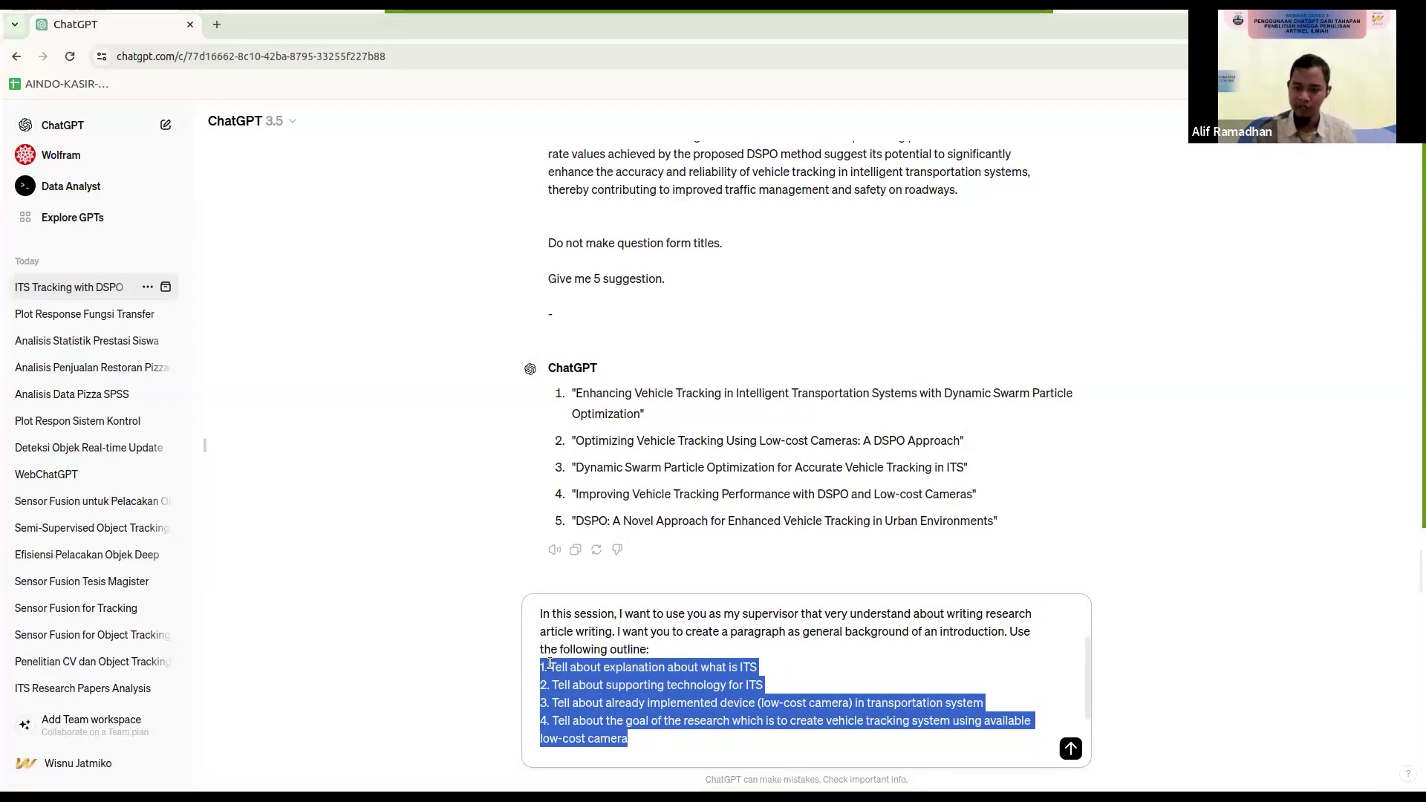
{"action": "left_click_drag", "start_coordinate": [639, 744], "coordinate": [540, 672]}
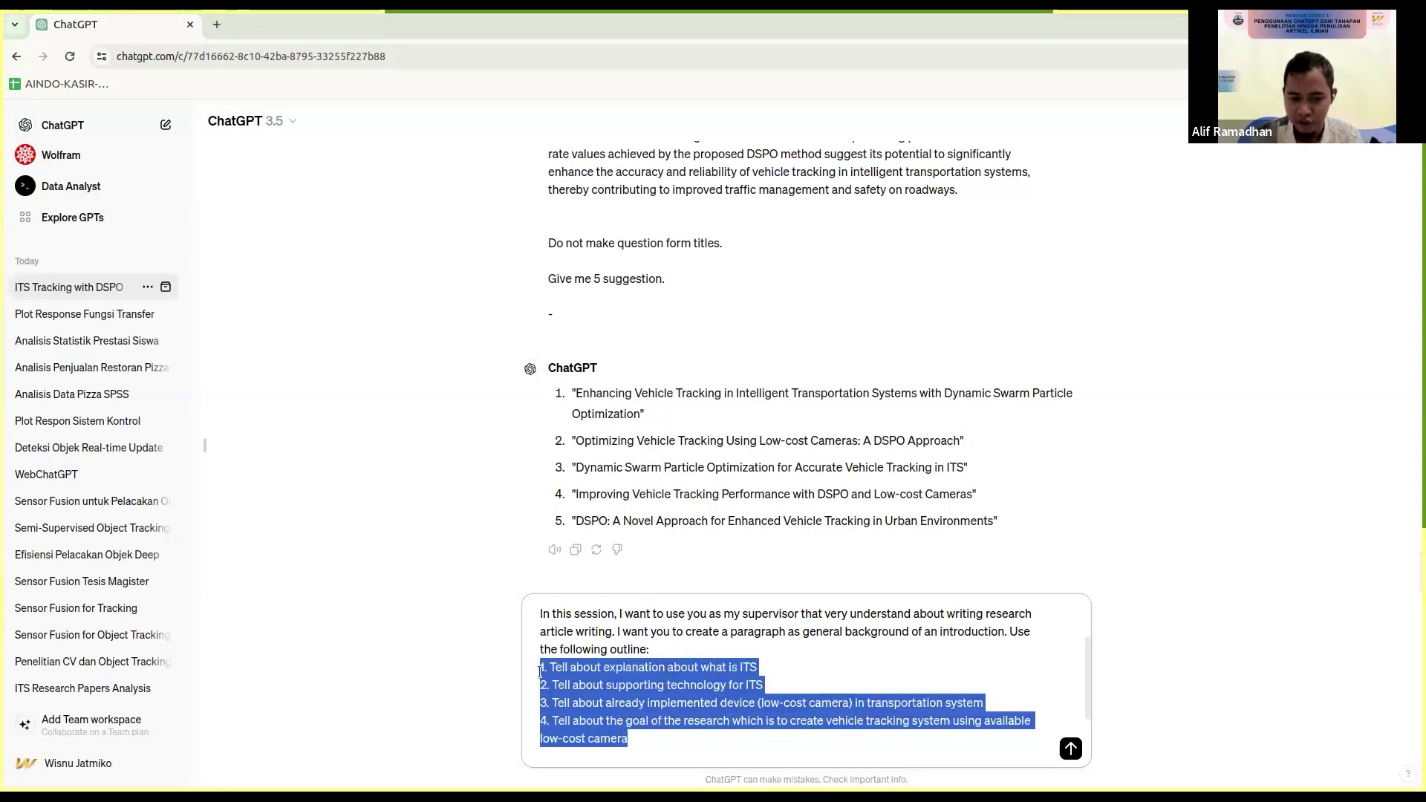
{"action": "left_click", "coordinate": [755, 669]}
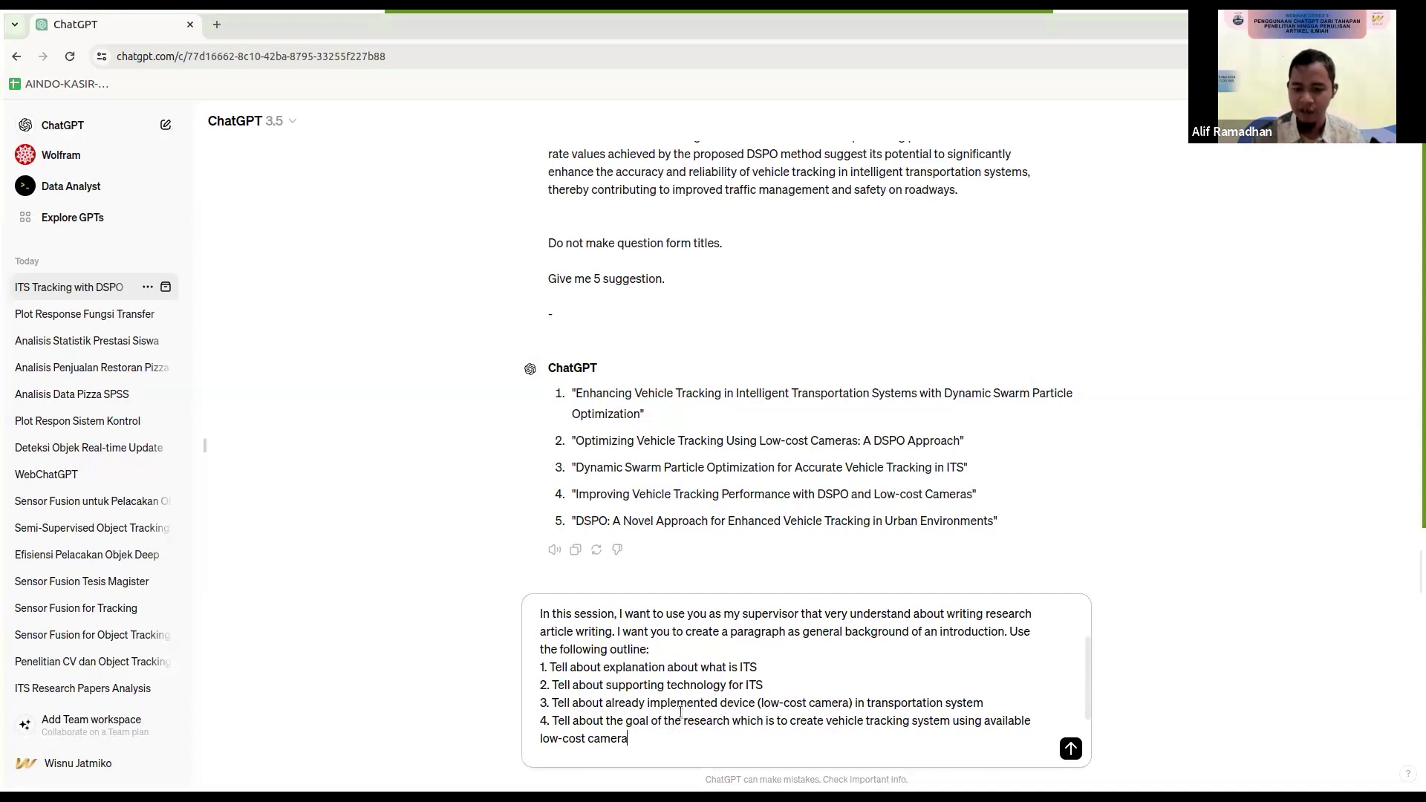
{"action": "left_click", "coordinate": [557, 721], "text": "shift"}
{"action": "scroll", "coordinate": [561, 719], "scroll_direction": "down", "scroll_amount": 2}
{"action": "scroll", "coordinate": [565, 713], "scroll_direction": "up", "scroll_amount": 2}
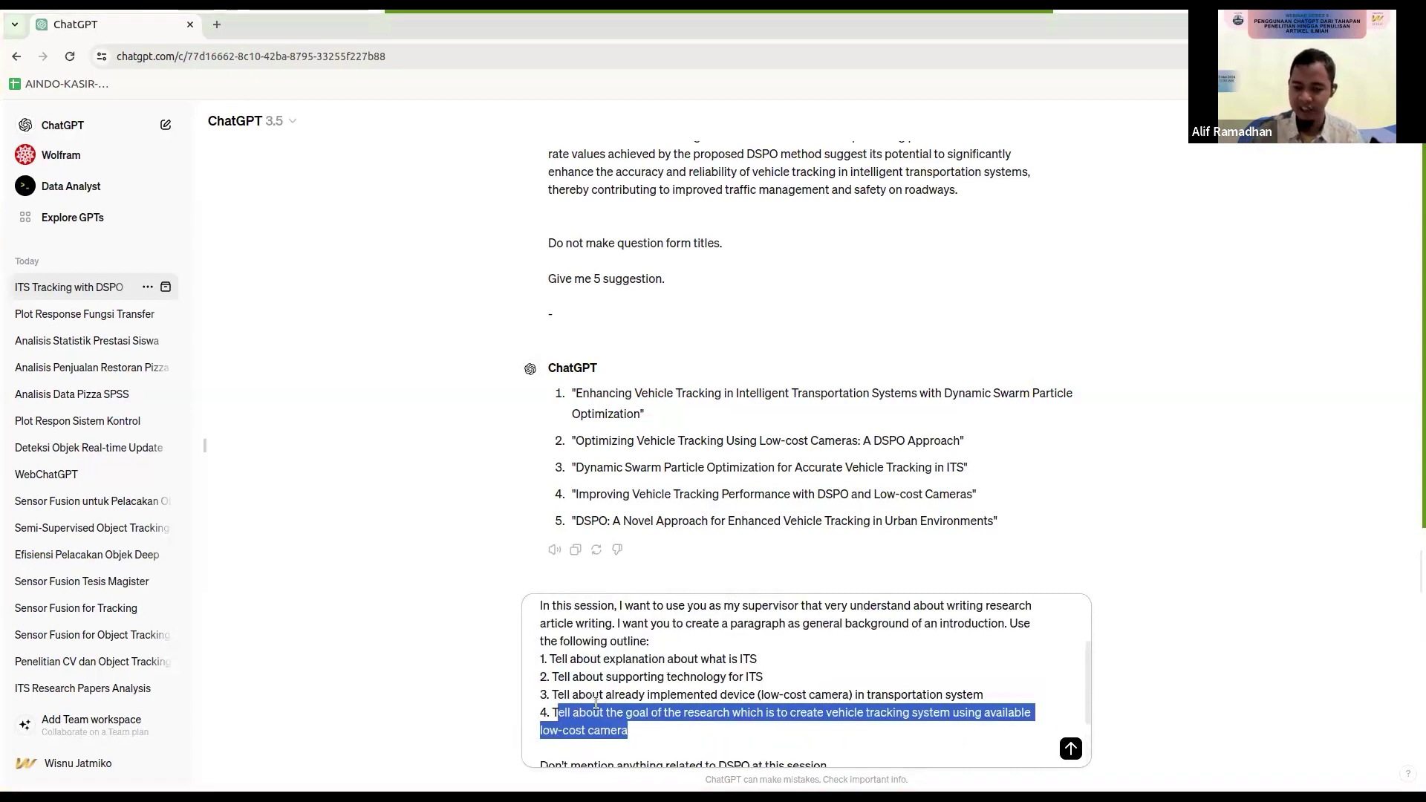
{"action": "scroll", "coordinate": [641, 697], "scroll_direction": "down", "scroll_amount": 2}
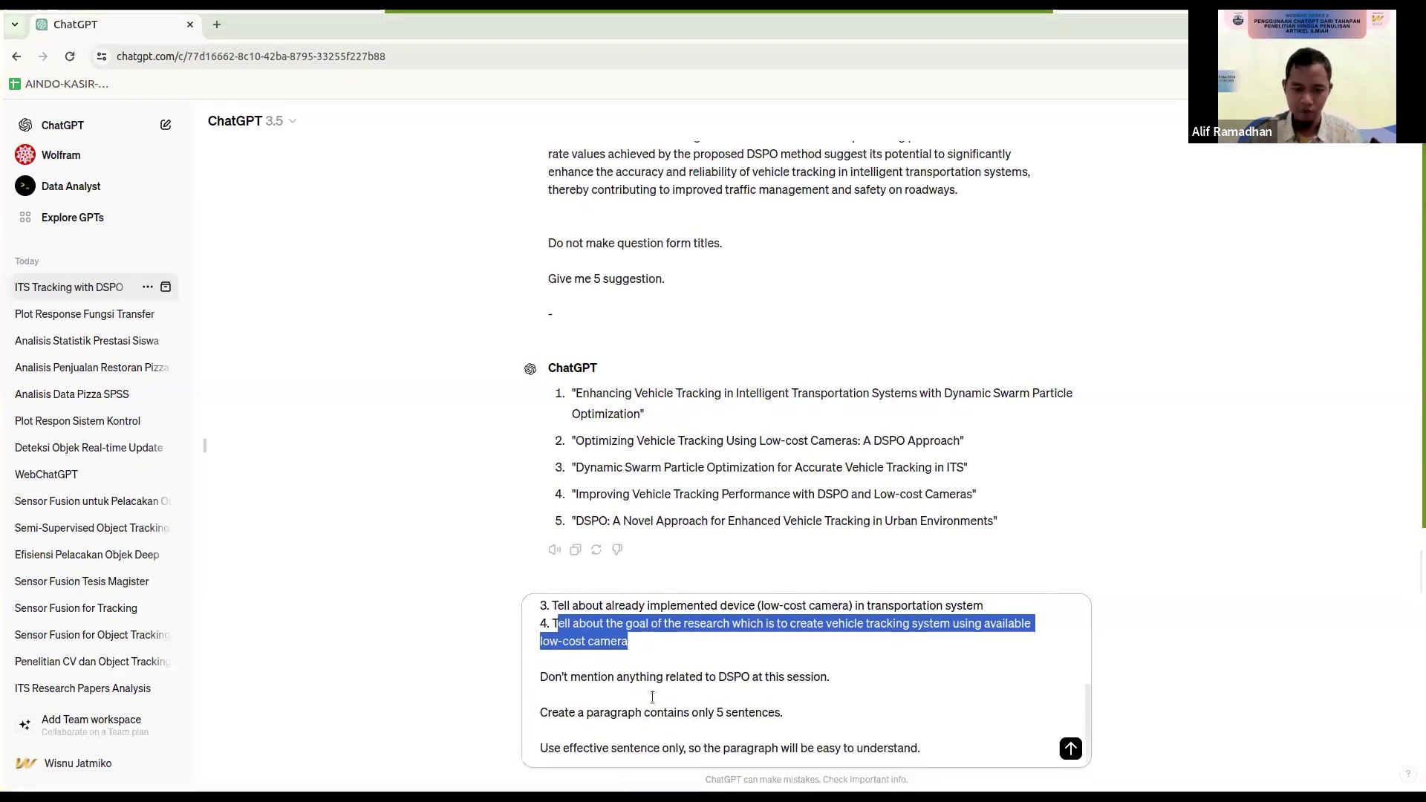
{"action": "left_click", "coordinate": [616, 677]}
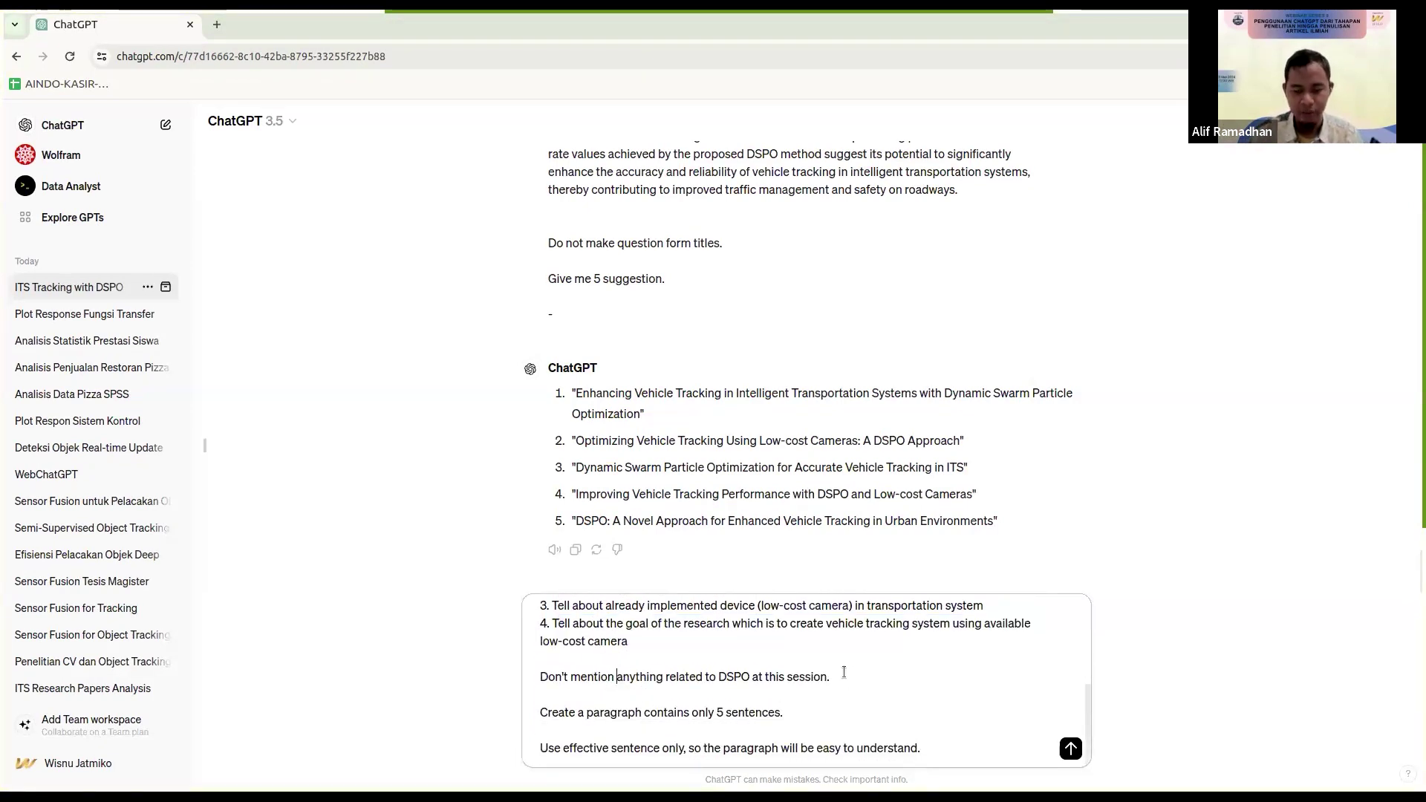
{"action": "left_click_drag", "start_coordinate": [831, 677], "coordinate": [541, 677]}
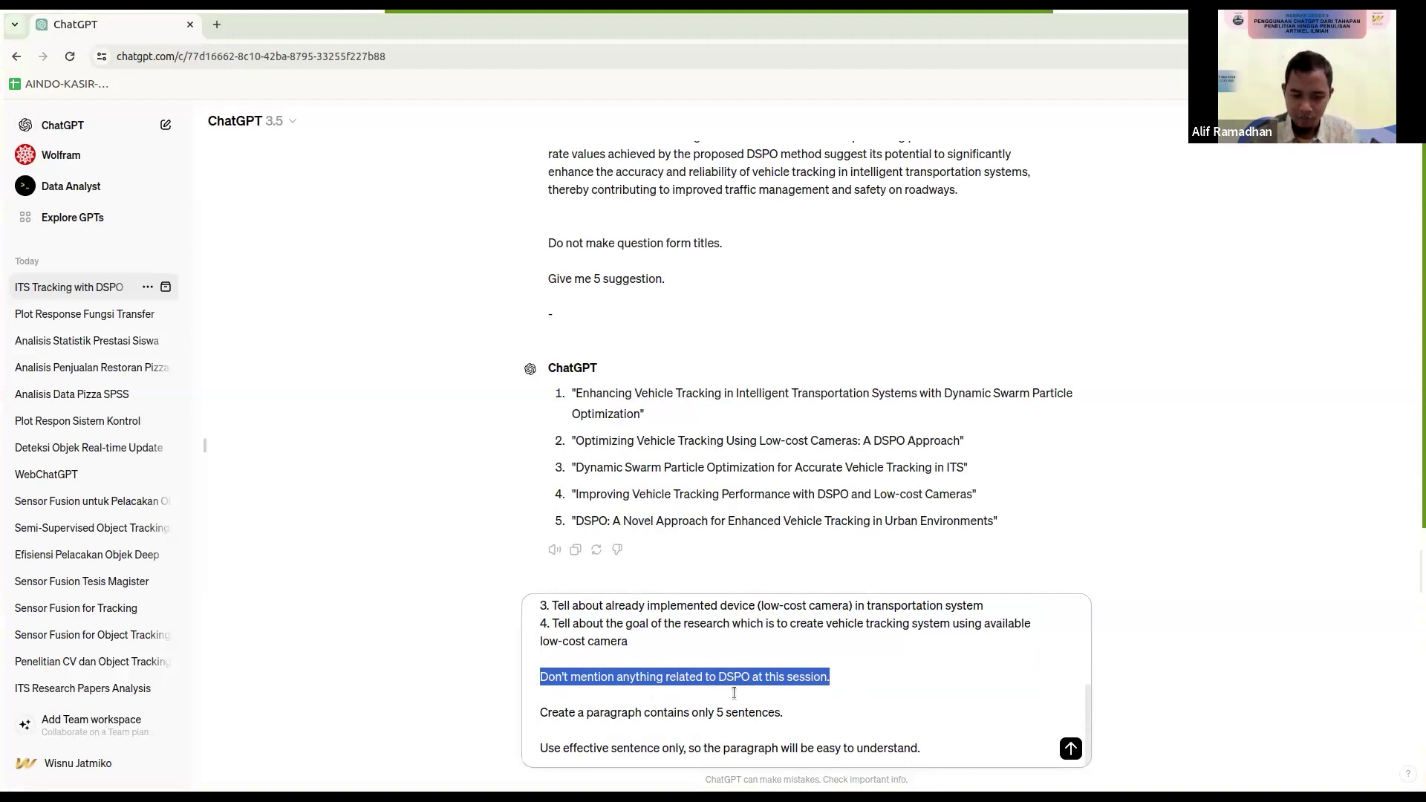
{"action": "left_click_drag", "start_coordinate": [797, 713], "coordinate": [520, 714]}
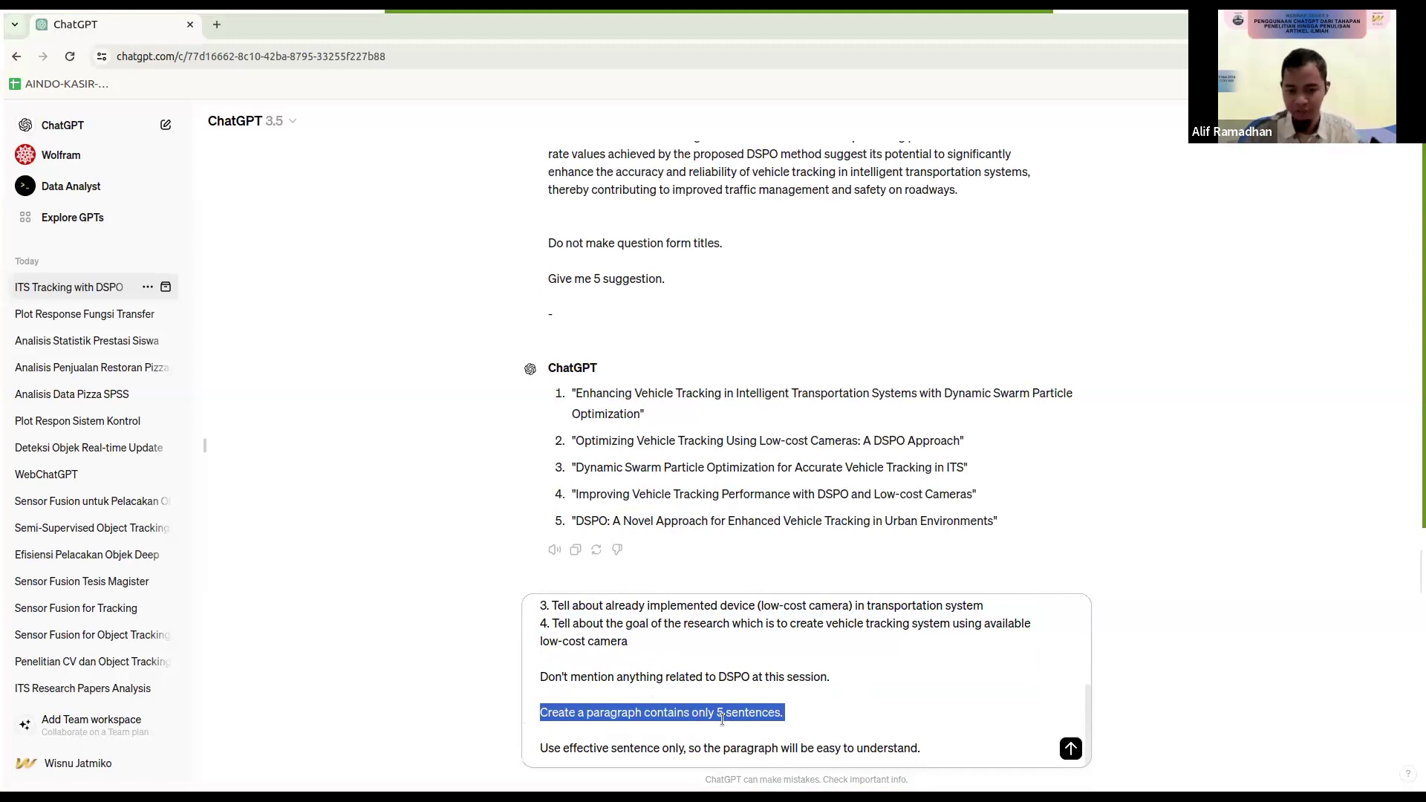
Step: Check the background prompt's closing instruction to use only effective sentences, and submit the prompt
{"action": "left_click", "coordinate": [577, 748]}
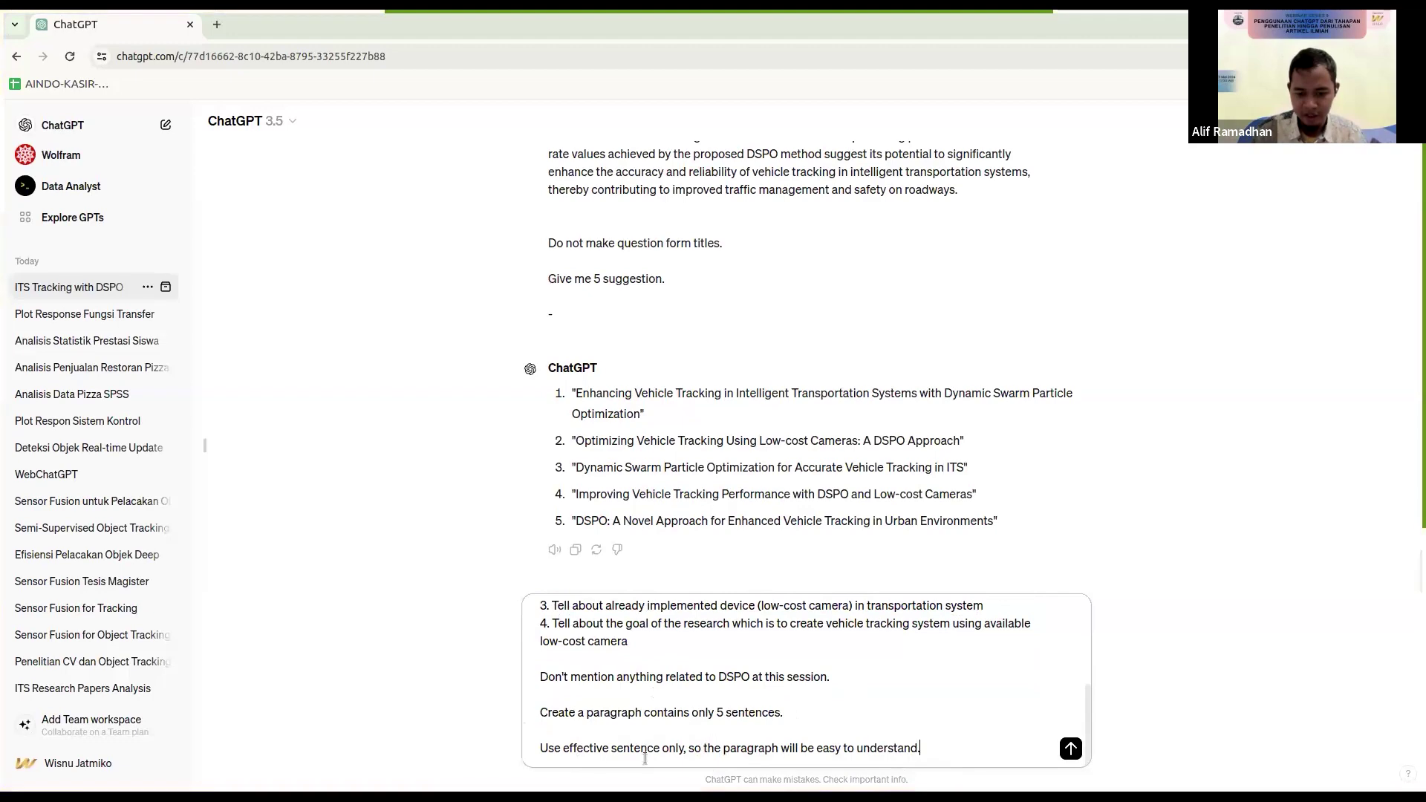
{"action": "left_click_drag", "start_coordinate": [953, 752], "coordinate": [542, 746]}
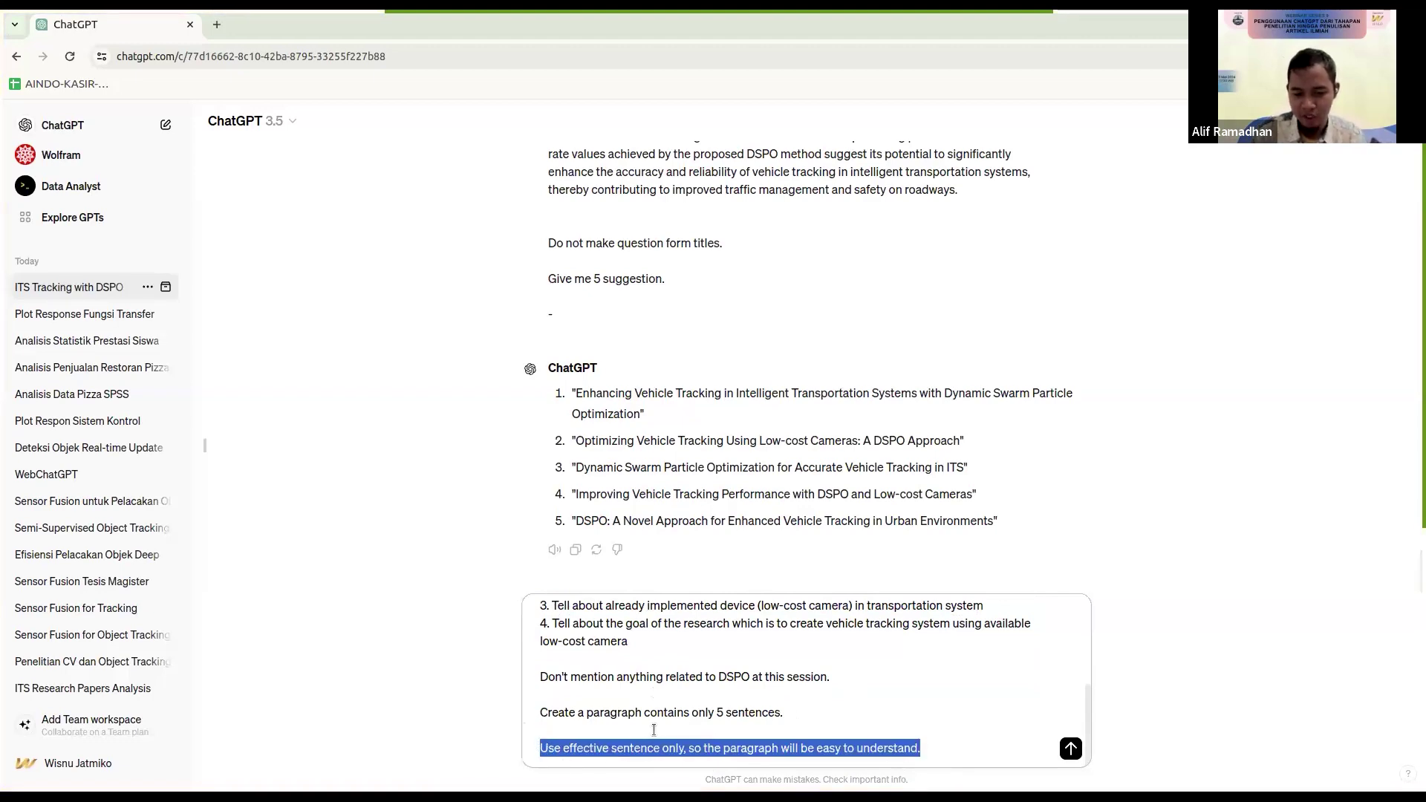
{"action": "scroll", "coordinate": [922, 681], "scroll_direction": "up", "scroll_amount": 5}
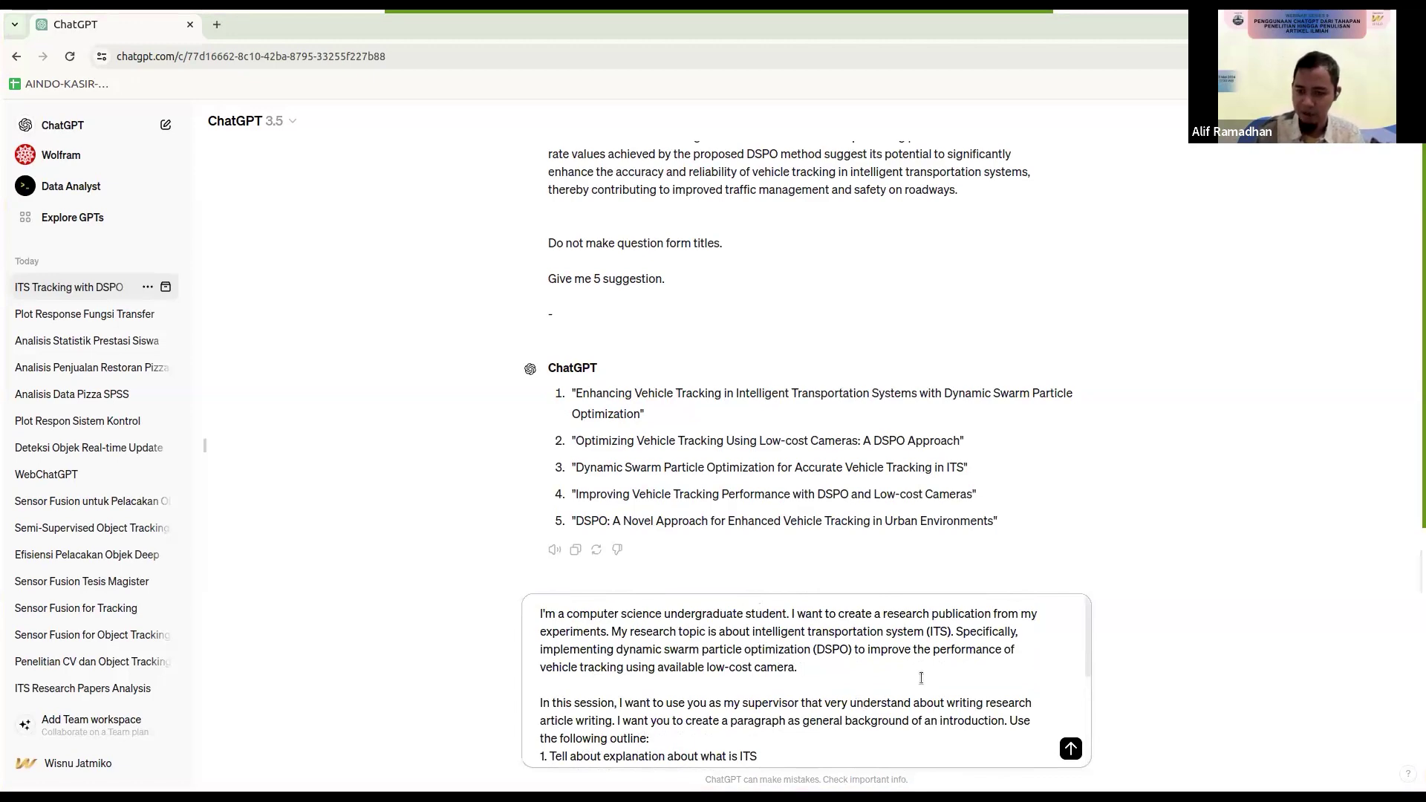
{"action": "key", "text": "Return"}
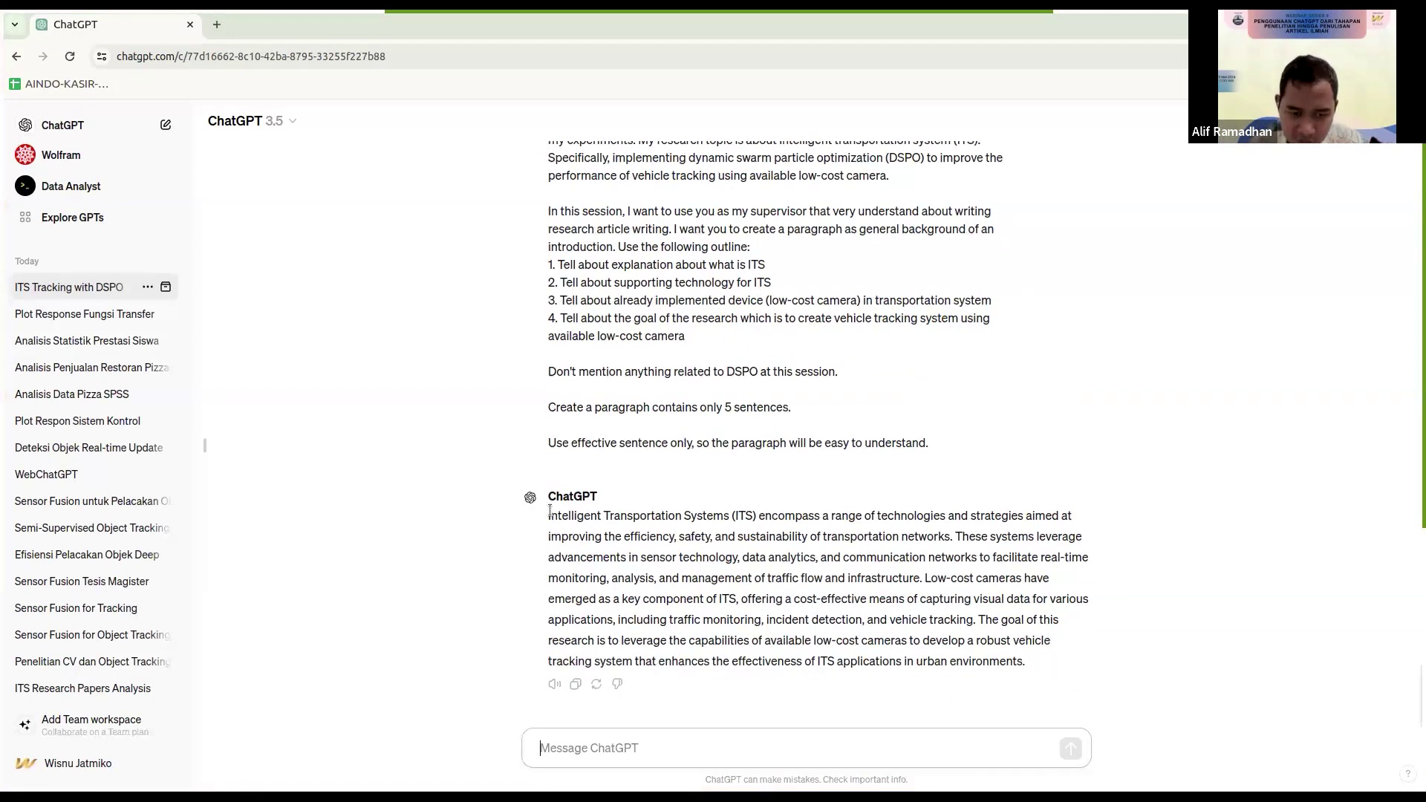
Step: Read the opening sentences of the generated background paragraph for the ITS explanation and its supporting technology
{"action": "left_click_drag", "start_coordinate": [548, 515], "coordinate": [951, 540]}
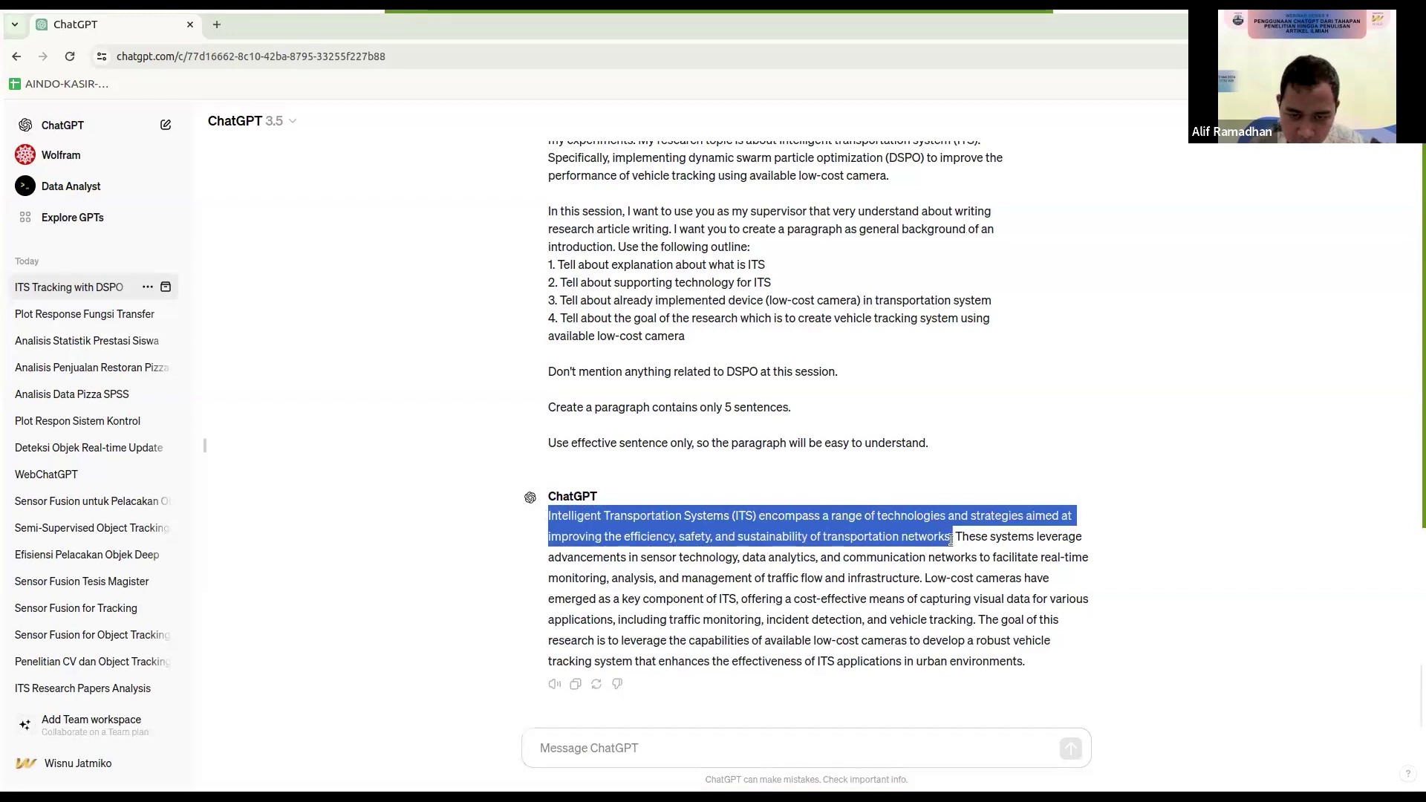
{"action": "left_click_drag", "start_coordinate": [951, 540], "coordinate": [951, 540]}
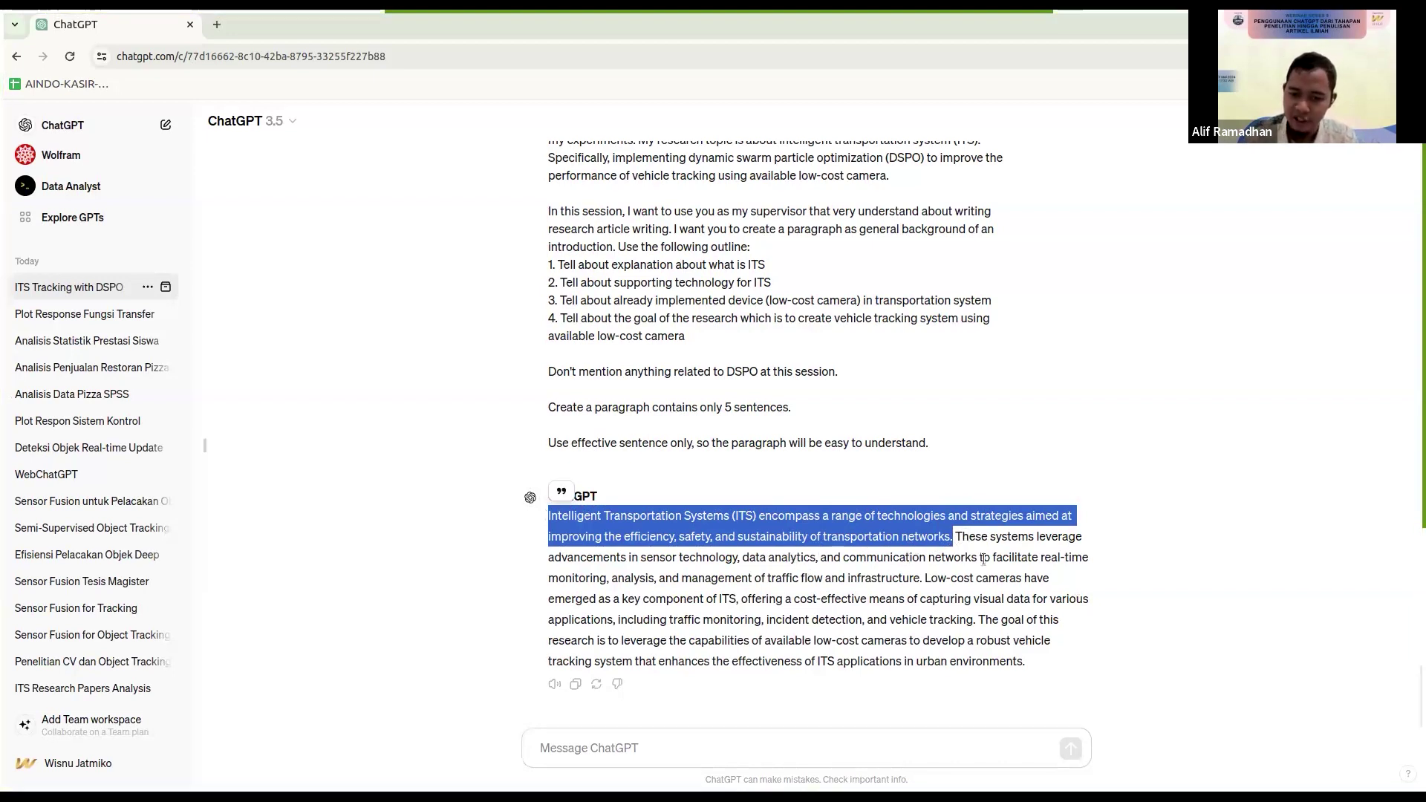
{"action": "left_click", "coordinate": [948, 528]}
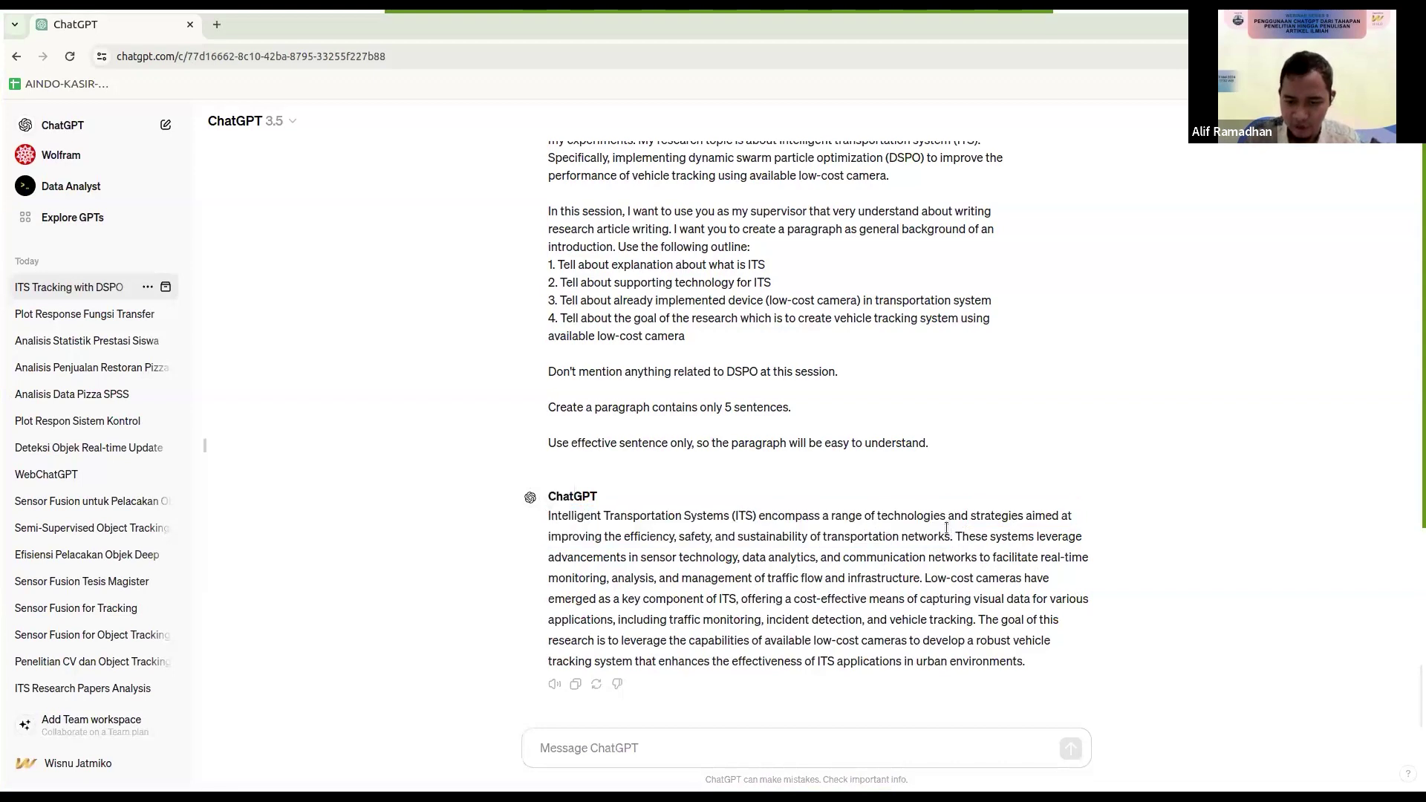
{"action": "left_click_drag", "start_coordinate": [963, 536], "coordinate": [920, 585]}
{"action": "left_click", "coordinate": [948, 538]}
{"action": "left_click", "coordinate": [921, 584]}
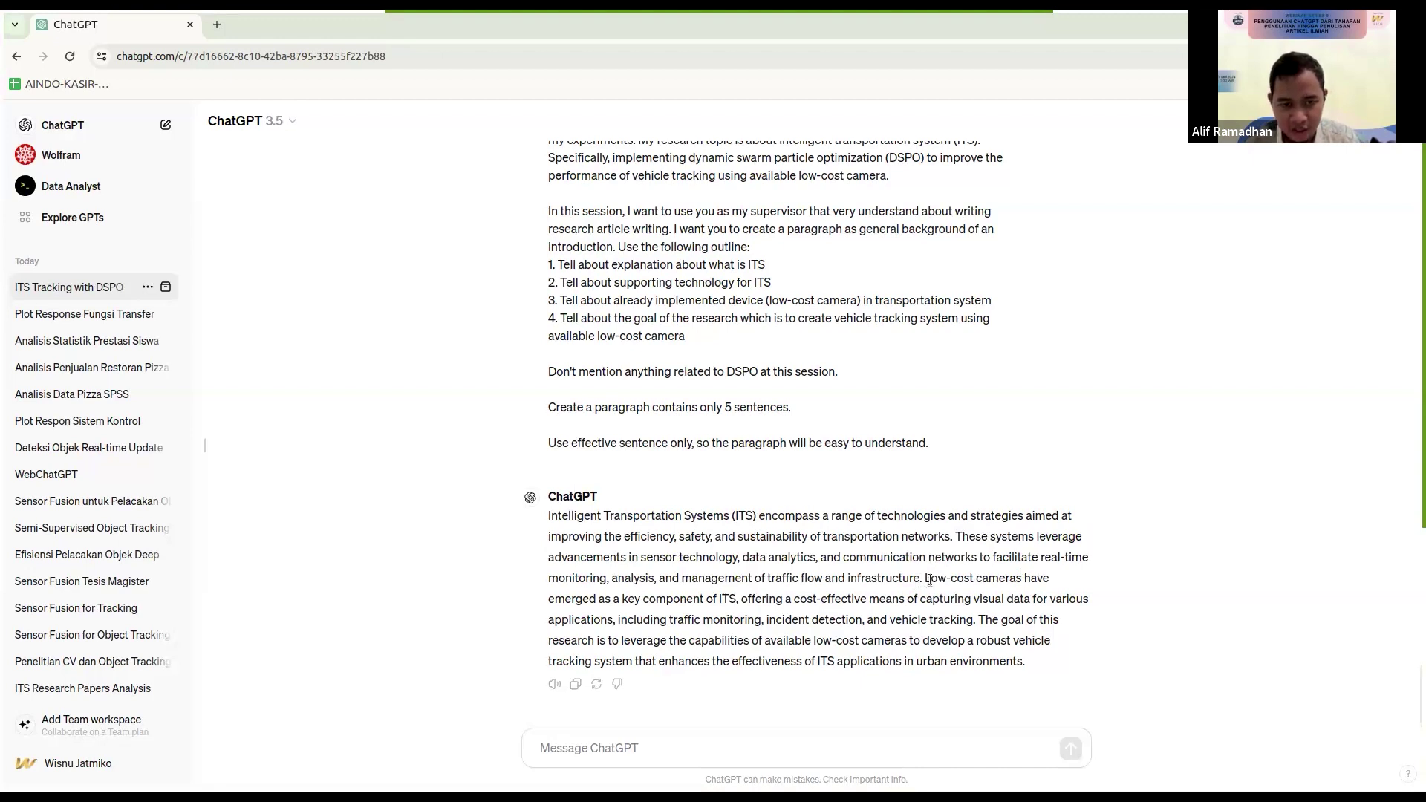
Step: Examine the rest of the generated paragraph for the low-cost camera coverage, its applications and the research goal
{"action": "left_click_drag", "start_coordinate": [926, 577], "coordinate": [890, 603]}
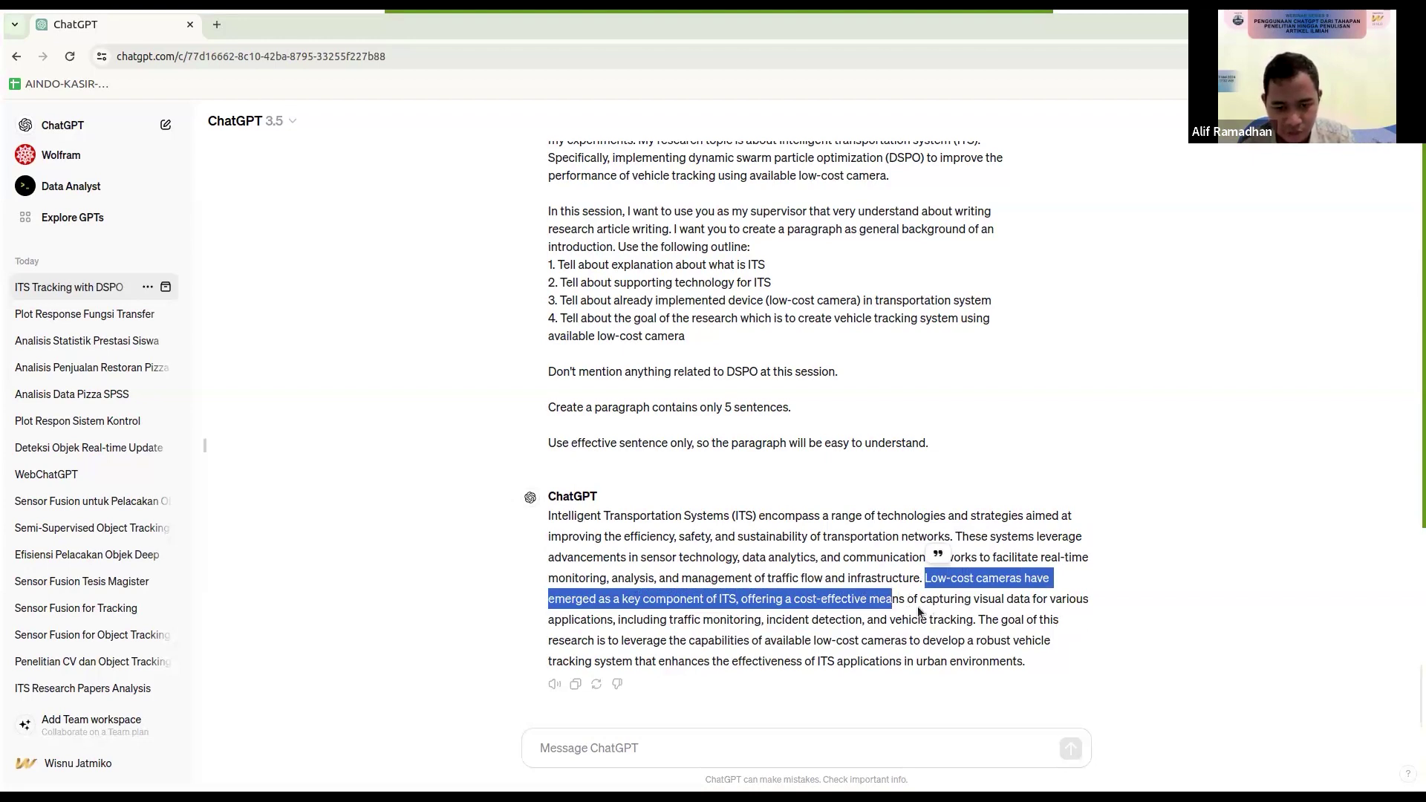
{"action": "left_click", "coordinate": [560, 606]}
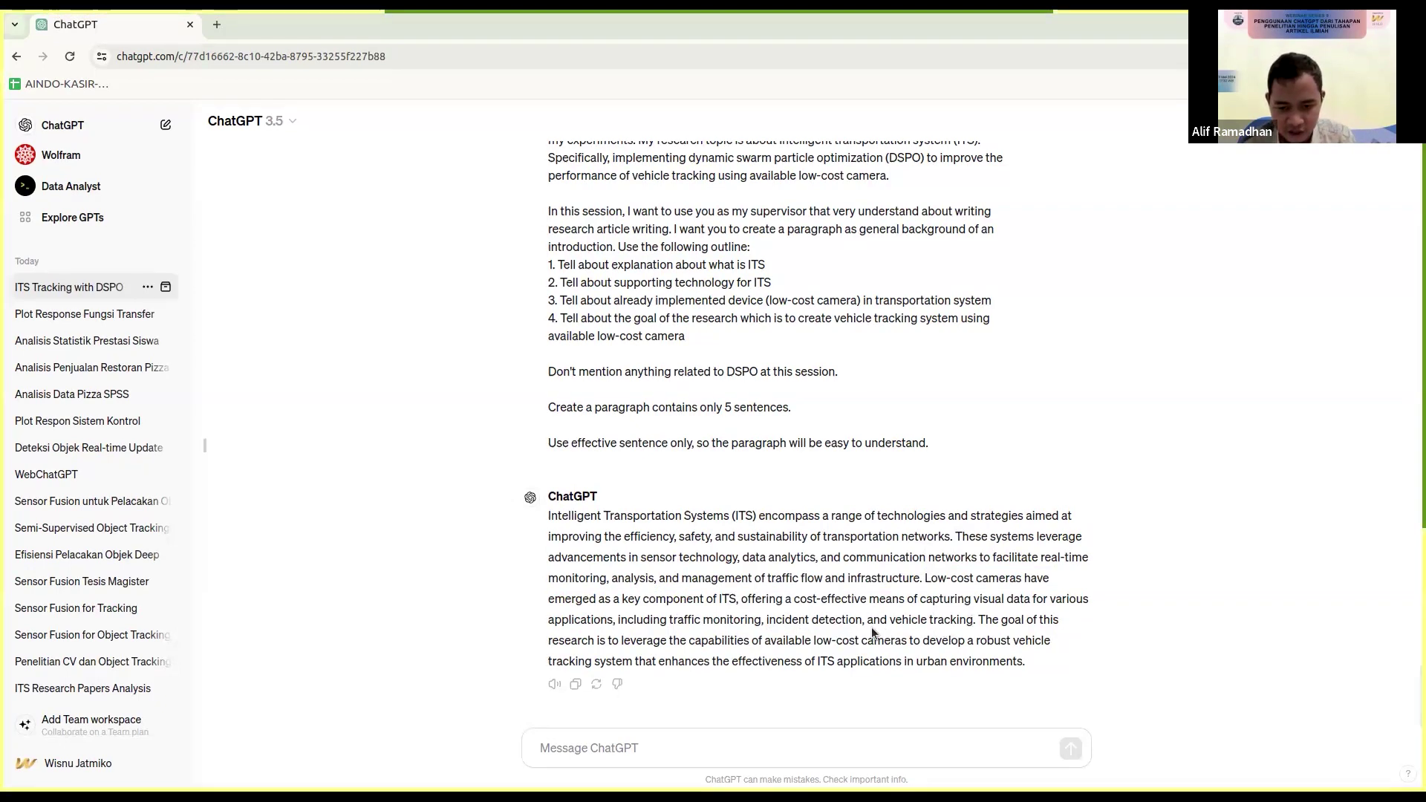
{"action": "left_click_drag", "start_coordinate": [862, 620], "coordinate": [551, 621]}
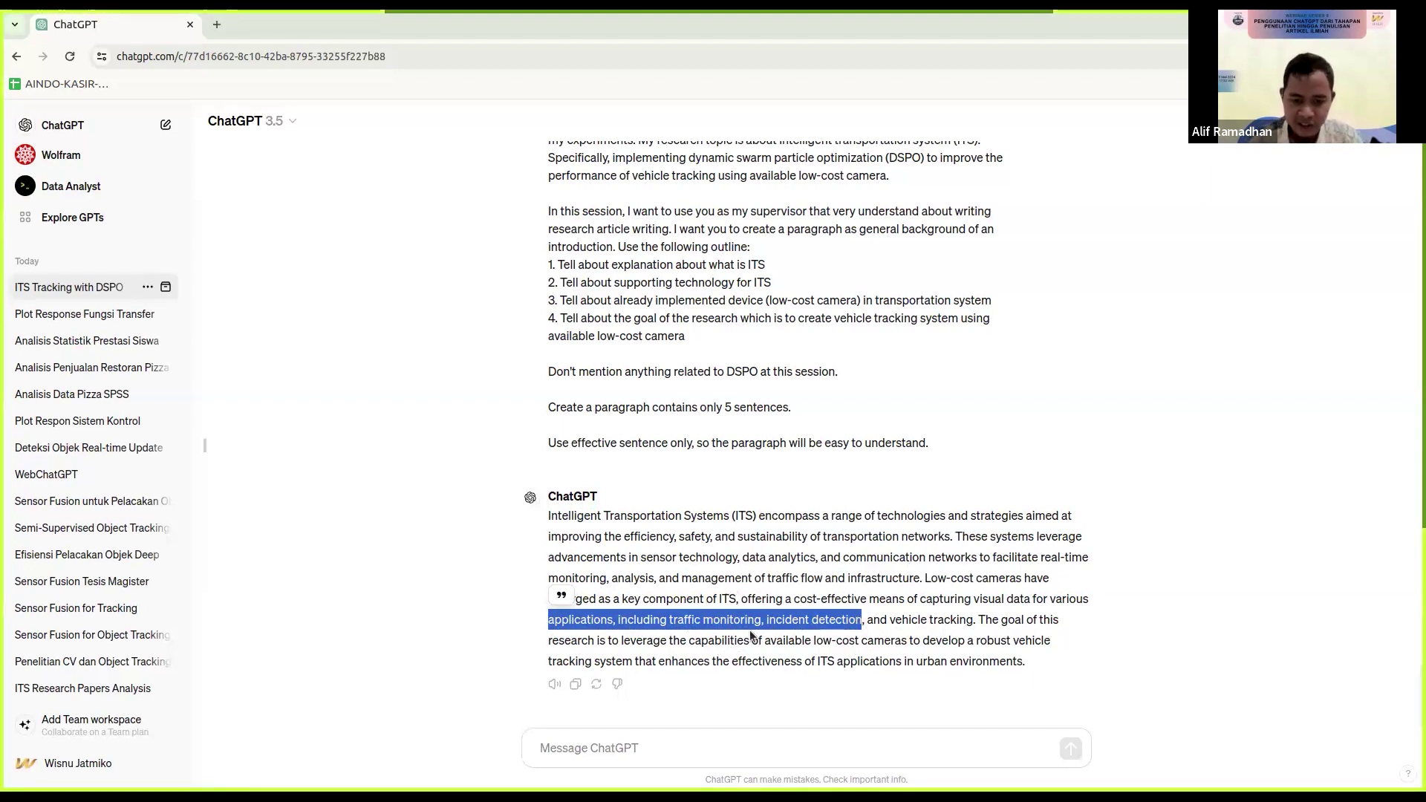
{"action": "left_click_drag", "start_coordinate": [979, 619], "coordinate": [1053, 673]}
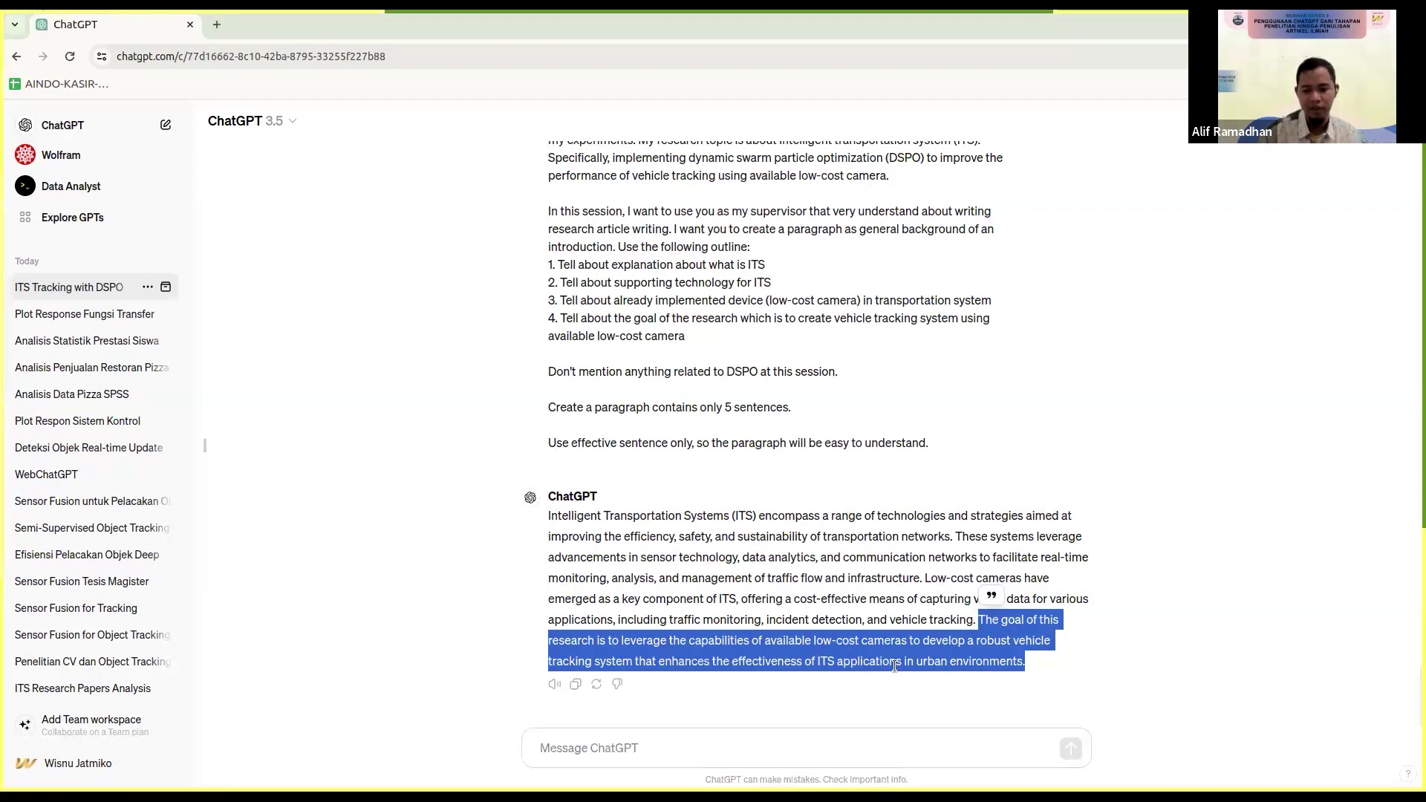
{"action": "key", "text": "alt+Tab"}
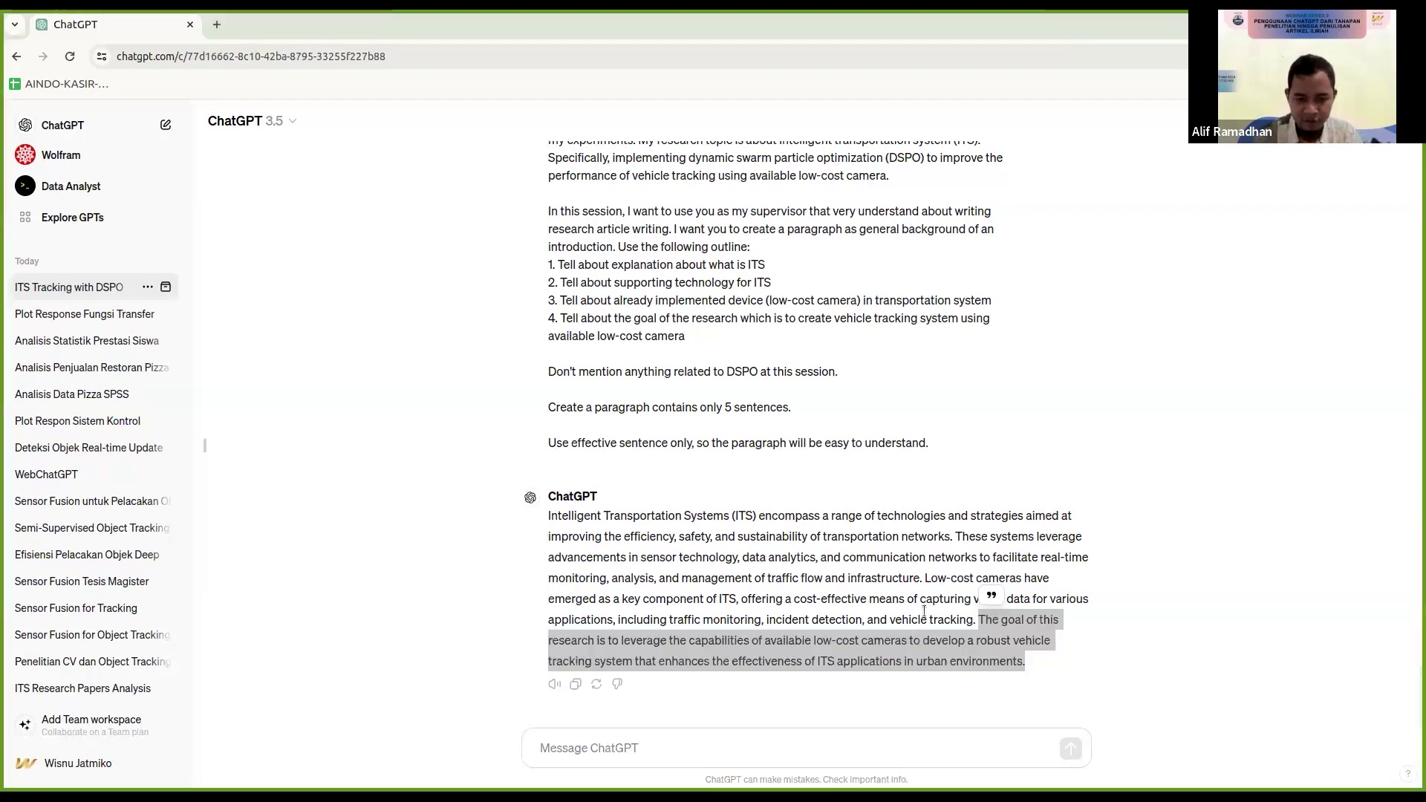
{"action": "key", "text": "alt+Tab"}
{"action": "left_click", "coordinate": [966, 594]}
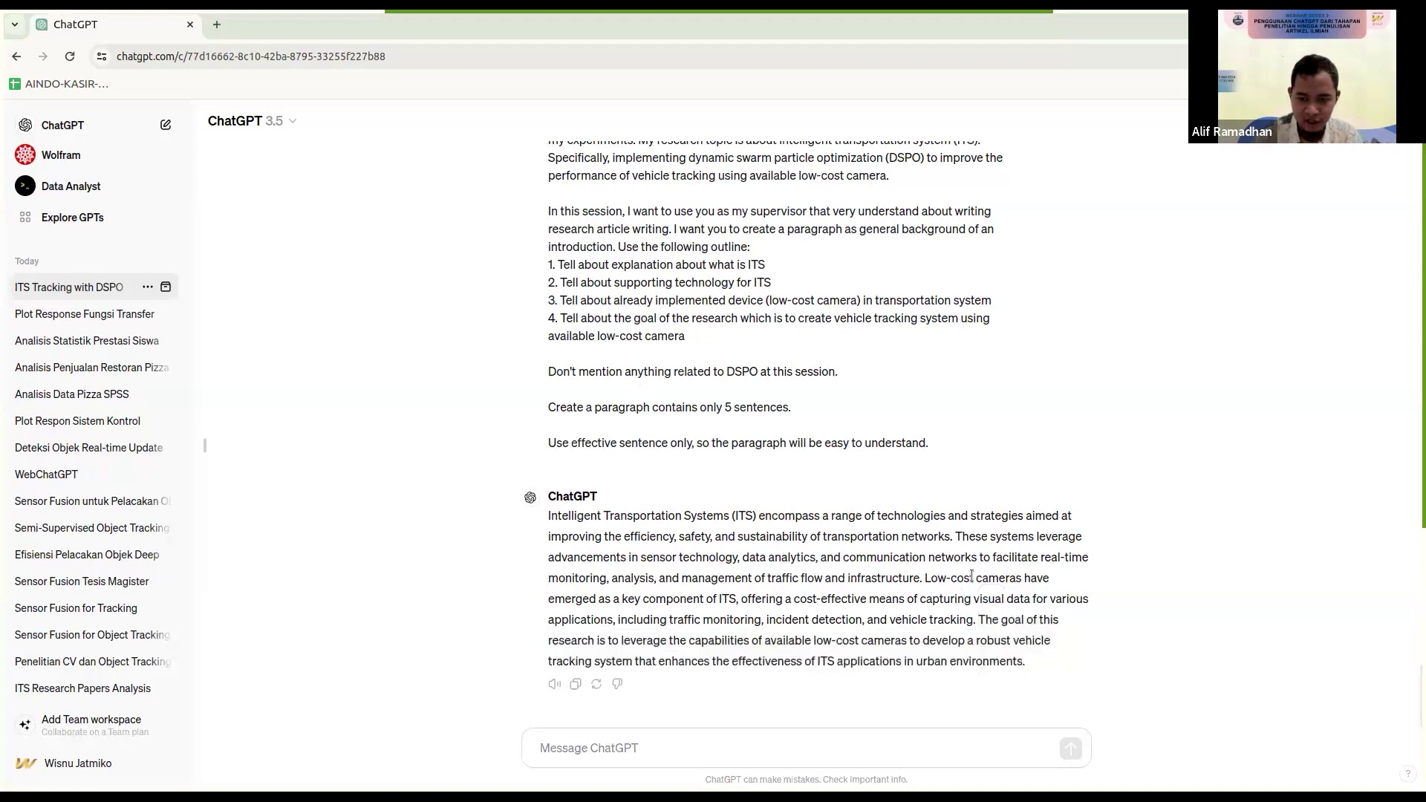